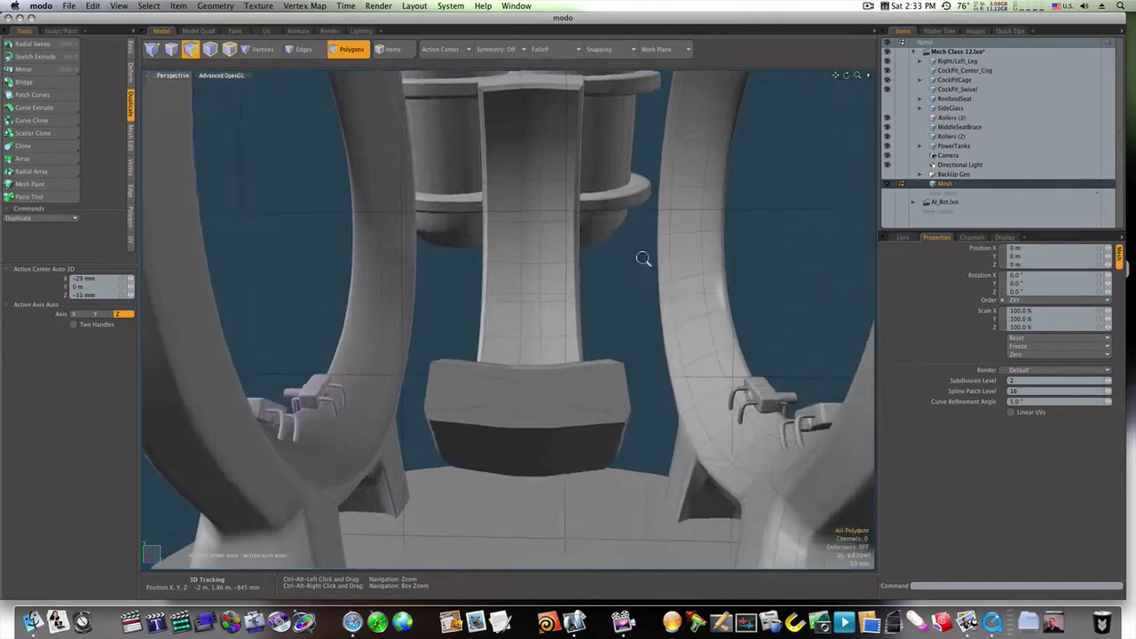
- Draw a cube primitive base measuring about 106 by 83 mm in the Mesh layer, over the middle brace
alt+drag(652, 264, 664, 382)
click(351, 49)
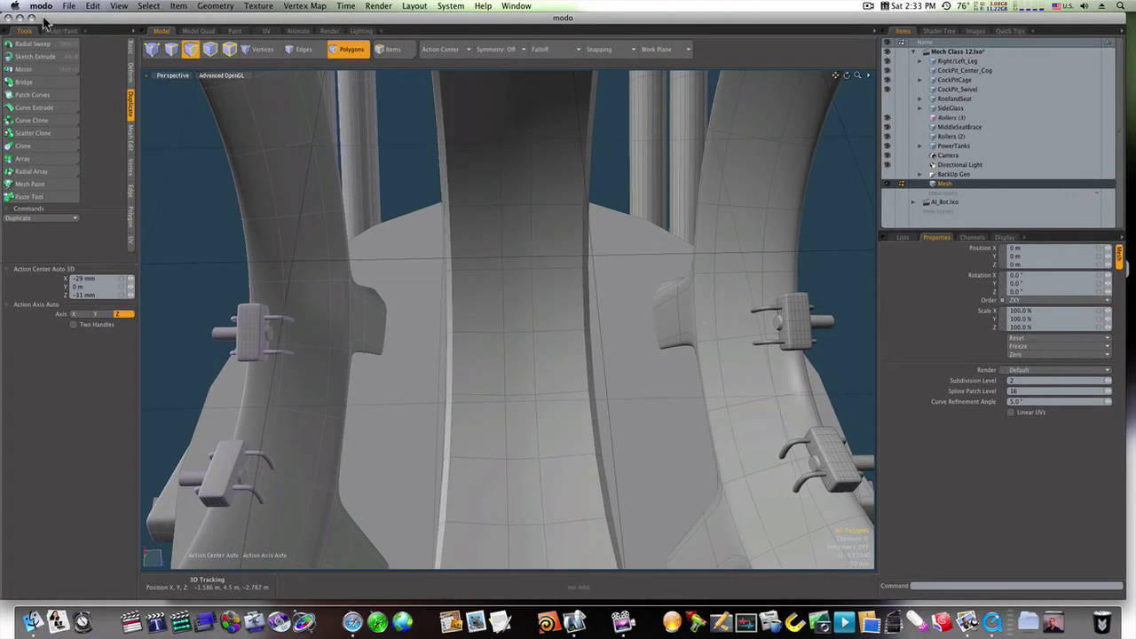
click(131, 51)
click(11, 48)
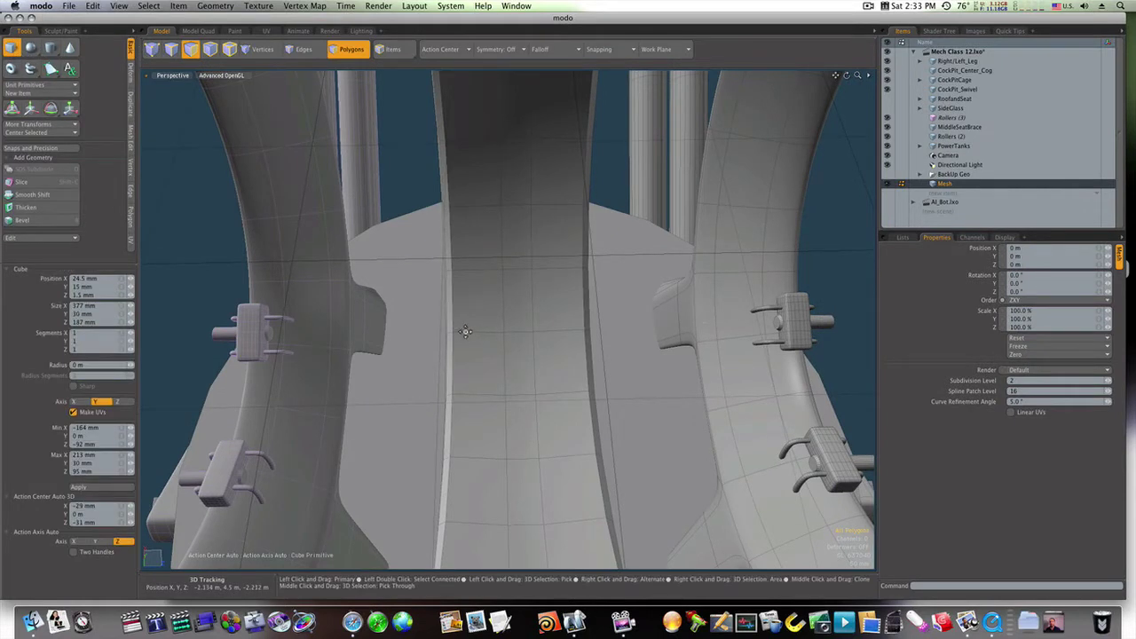
drag(489, 332, 535, 408)
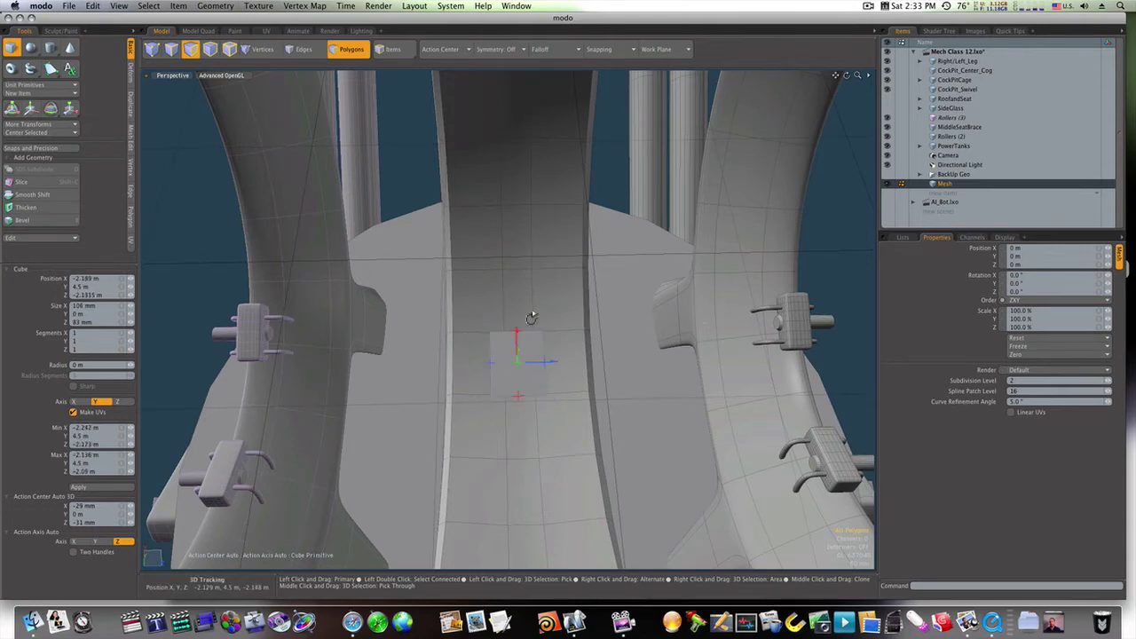
- Position the cube on the floor between the rings at about X -2.023 m and Z -2.117 m, and raise its height into a tall block
alt+drag(531, 318, 627, 486)
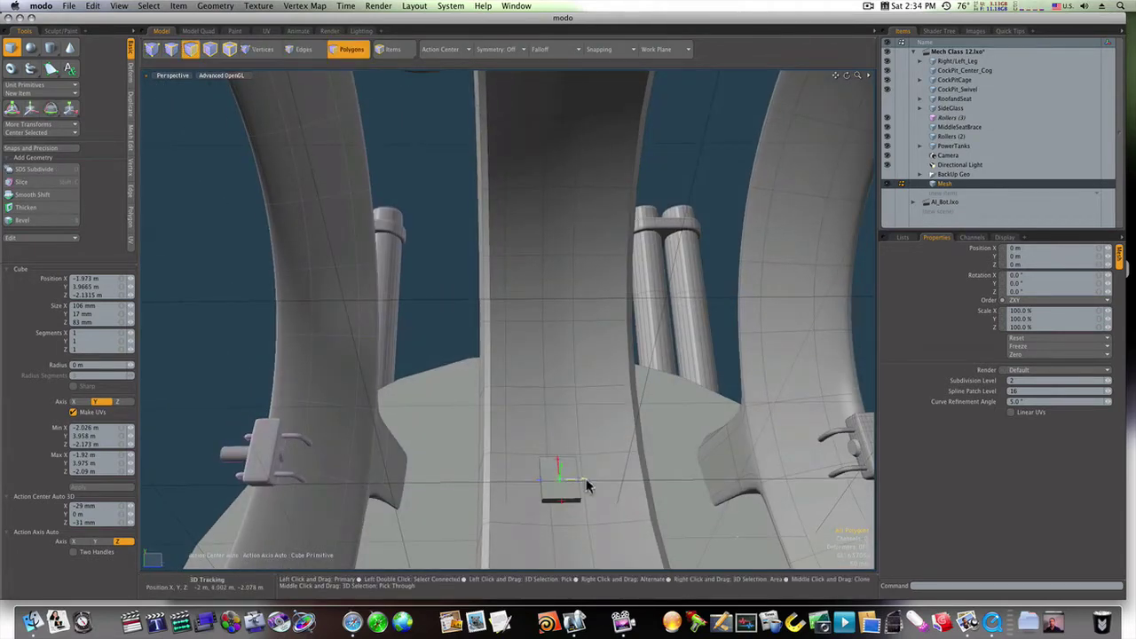
alt+drag(595, 474, 424, 404)
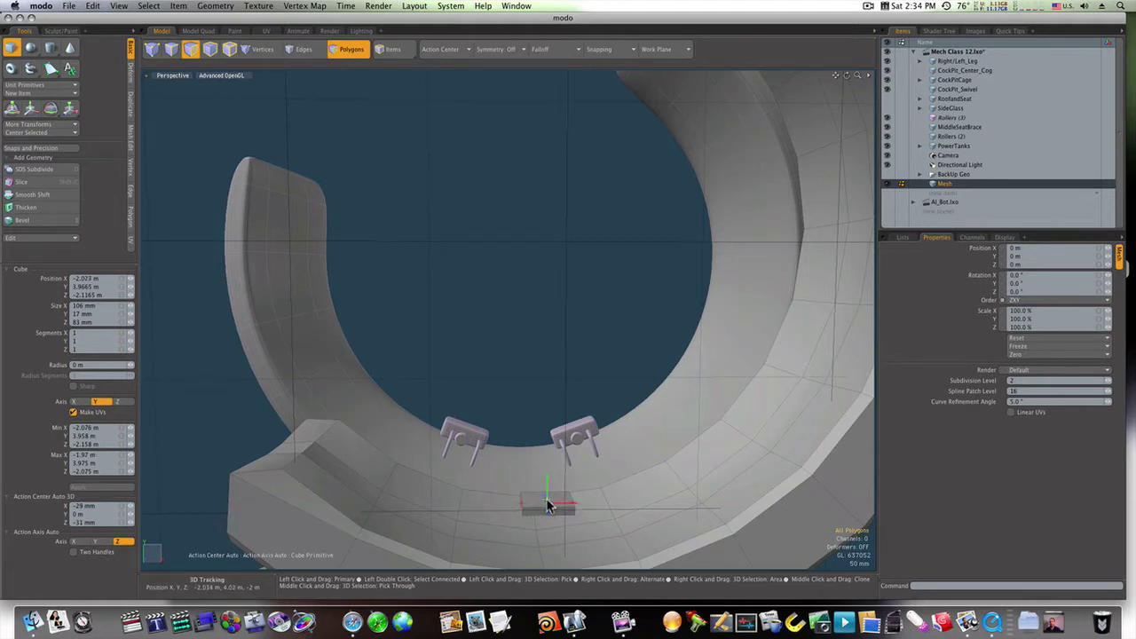
drag(547, 505, 548, 459)
key(space)
key(space)
key(space)
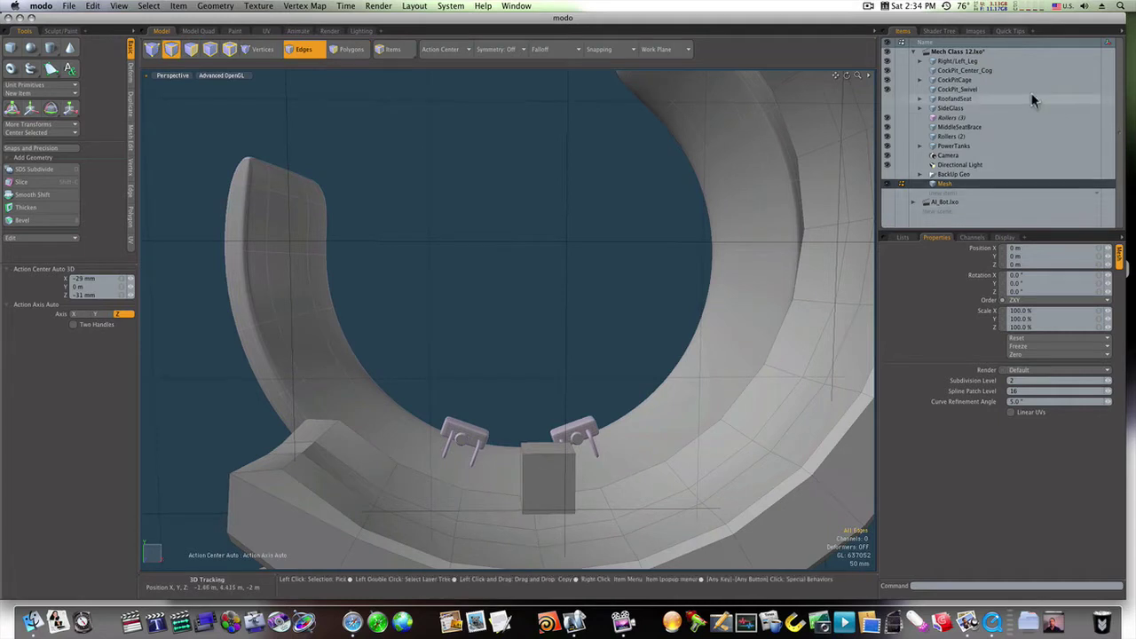
- Make the items from Right/Left_Leg through Directional Light active and delete the two edges on the curved floor just below the block
click(976, 99)
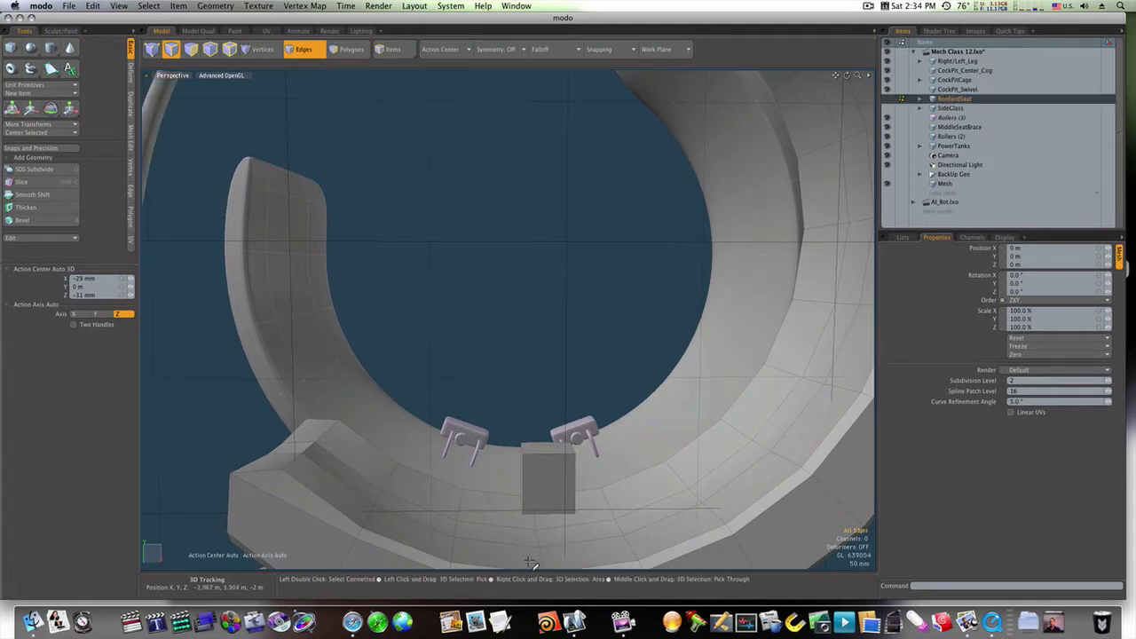
click(949, 61)
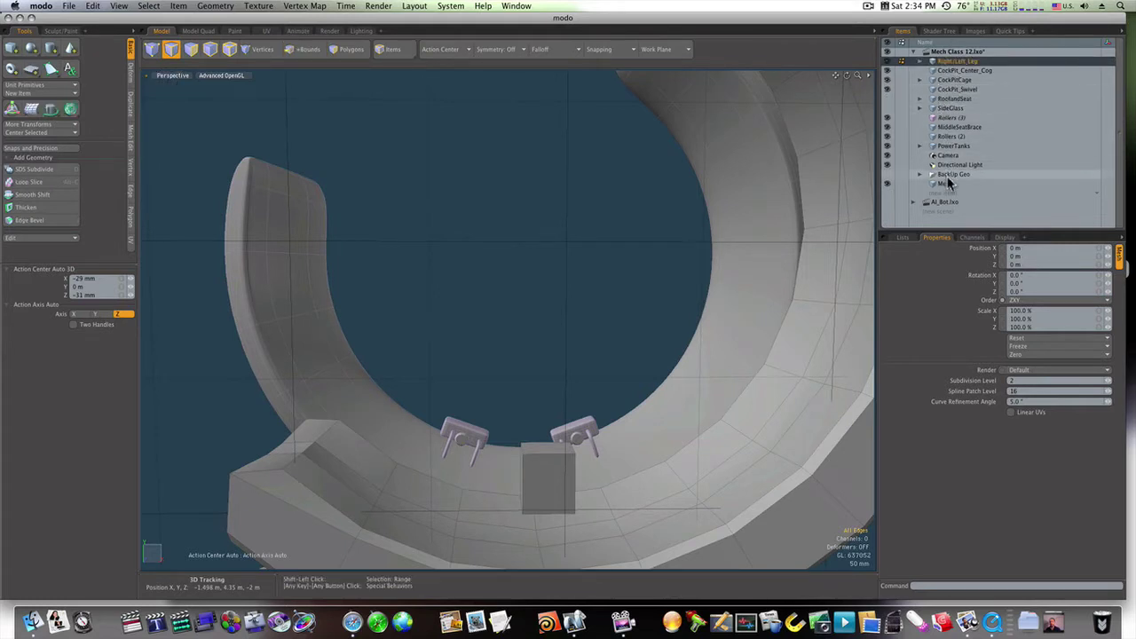
shift+click(948, 182)
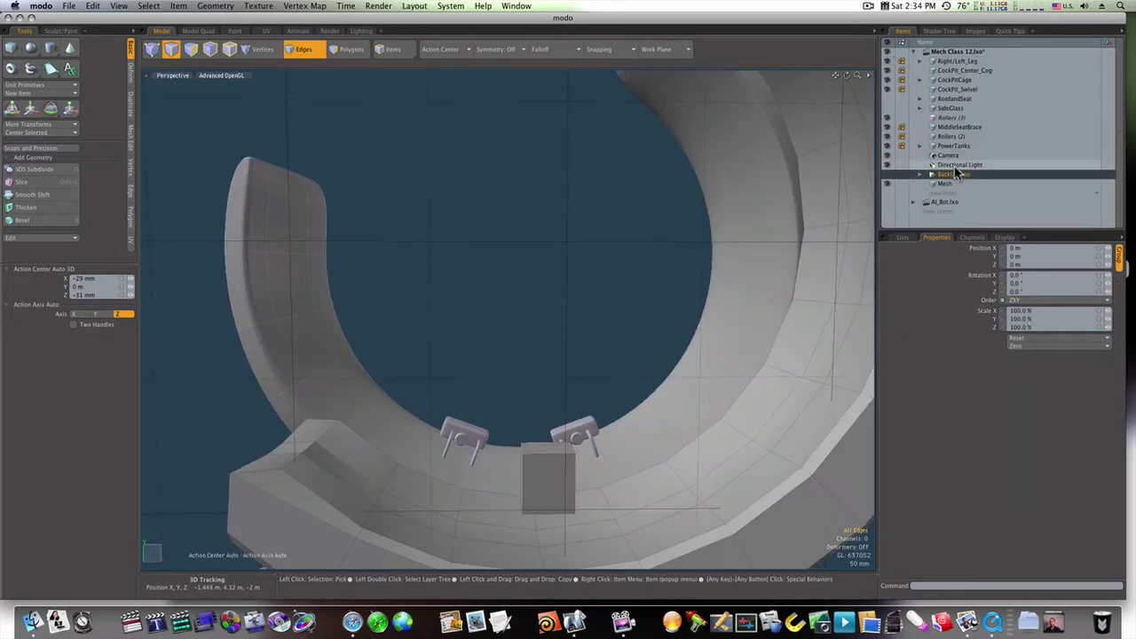
click(957, 166)
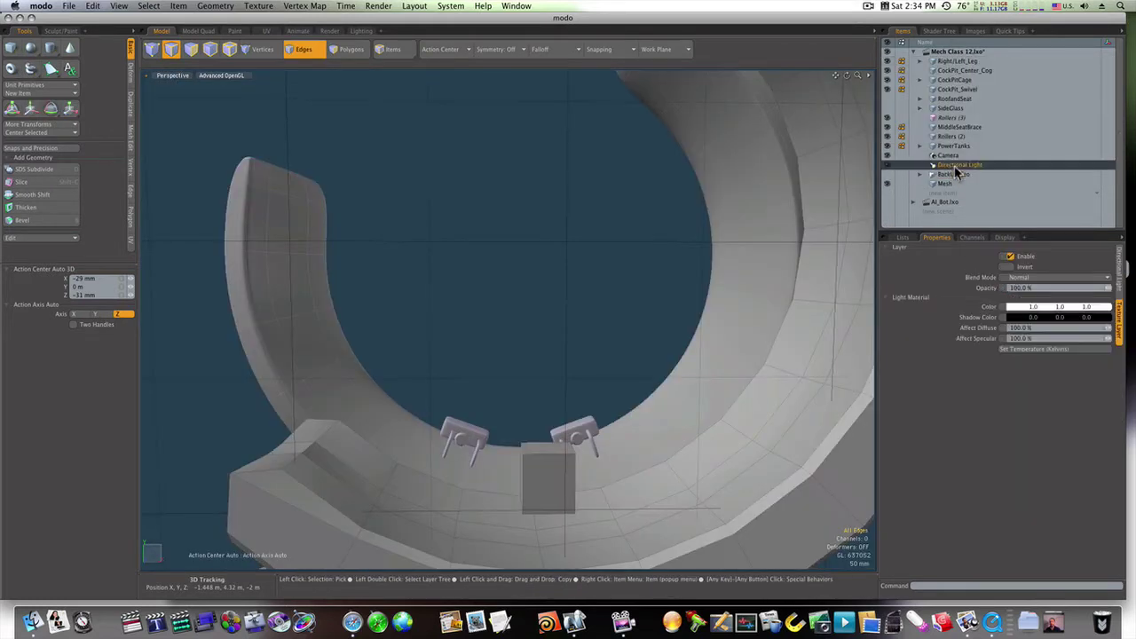
shift+click(956, 63)
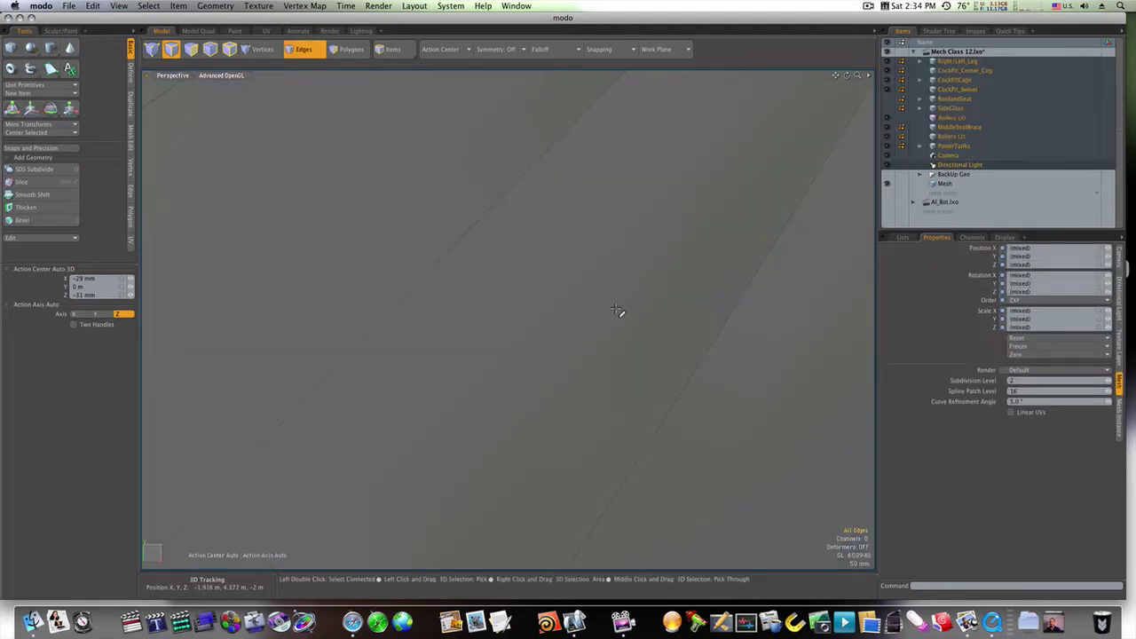
alt+drag(654, 332, 591, 469)
key(2)
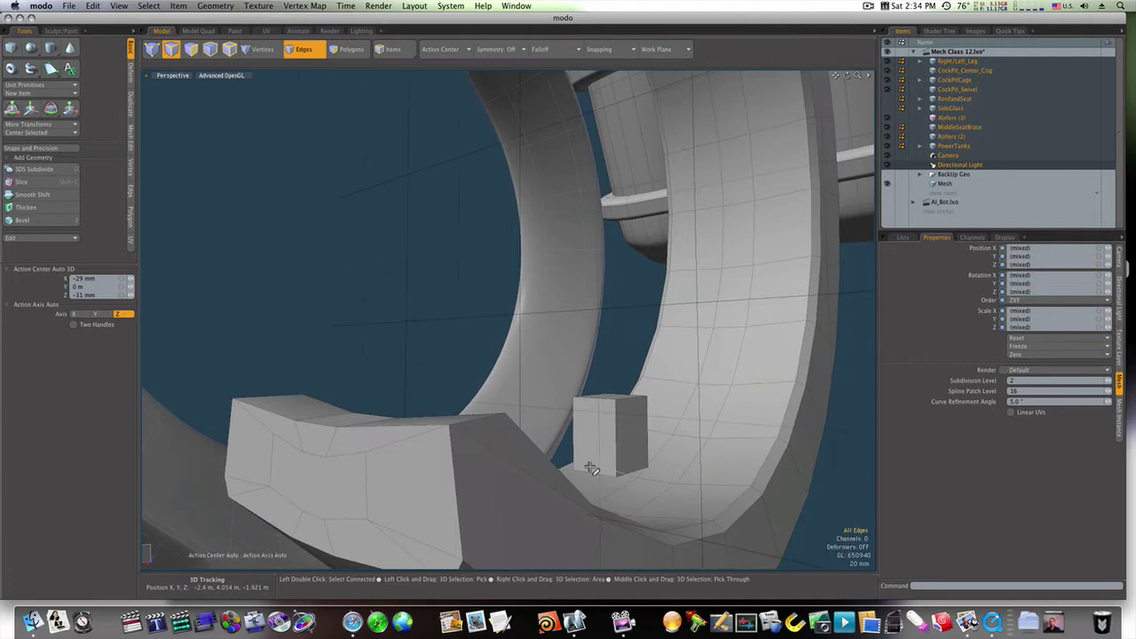
click(653, 523)
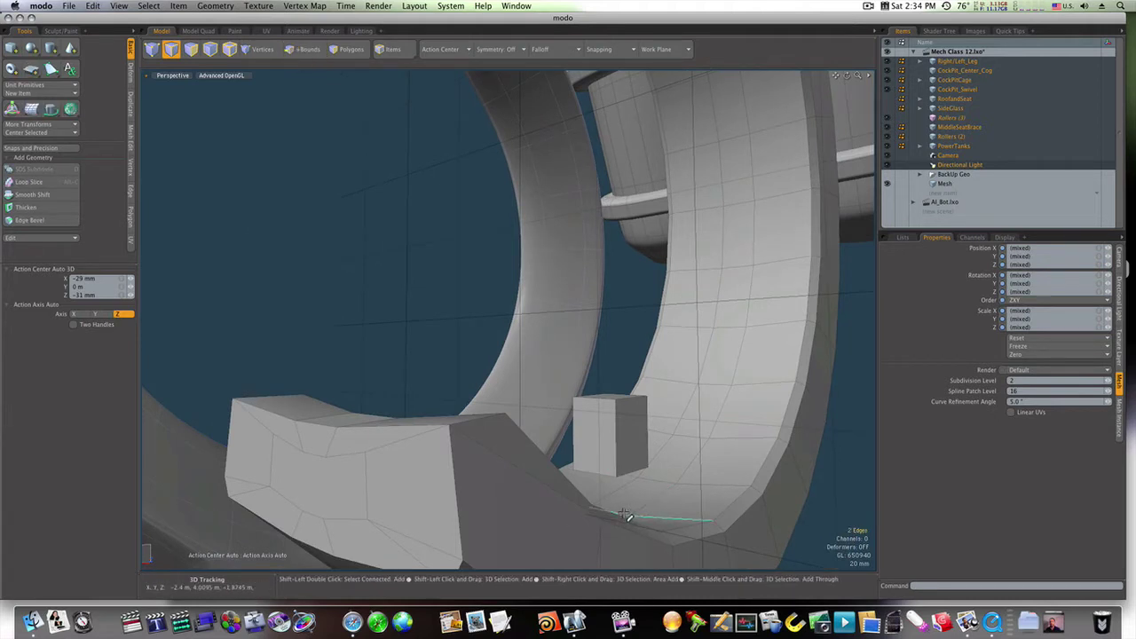
shift+click(625, 515)
key(BackSpace)
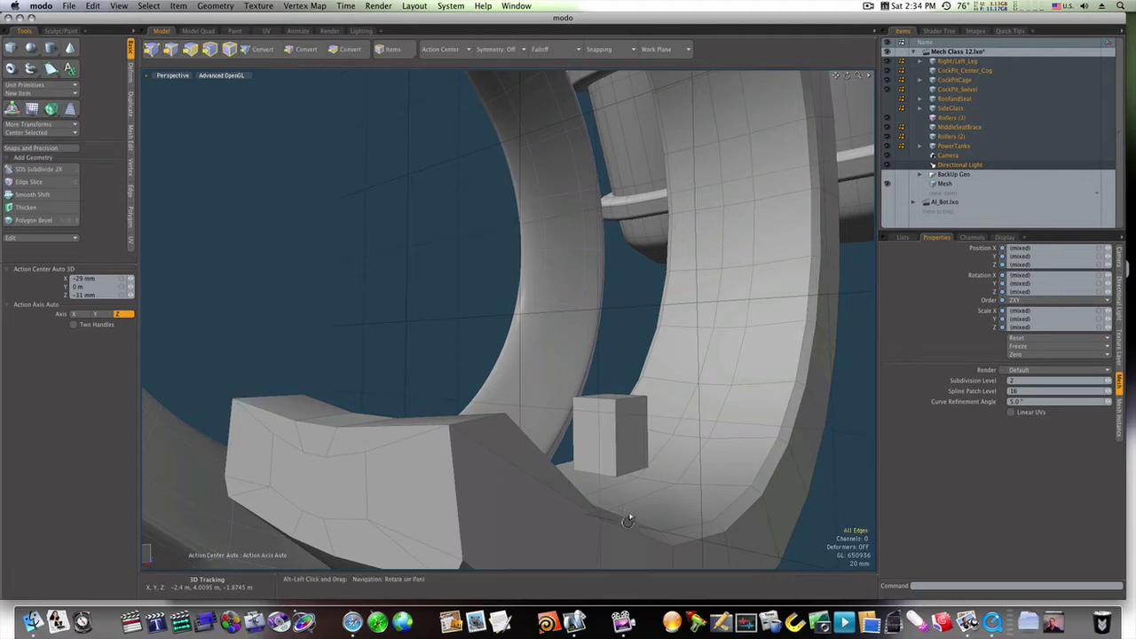
- With all scene items active, set the action center to Local and scale the two floor edges beneath the block along X
alt+drag(630, 517, 627, 513)
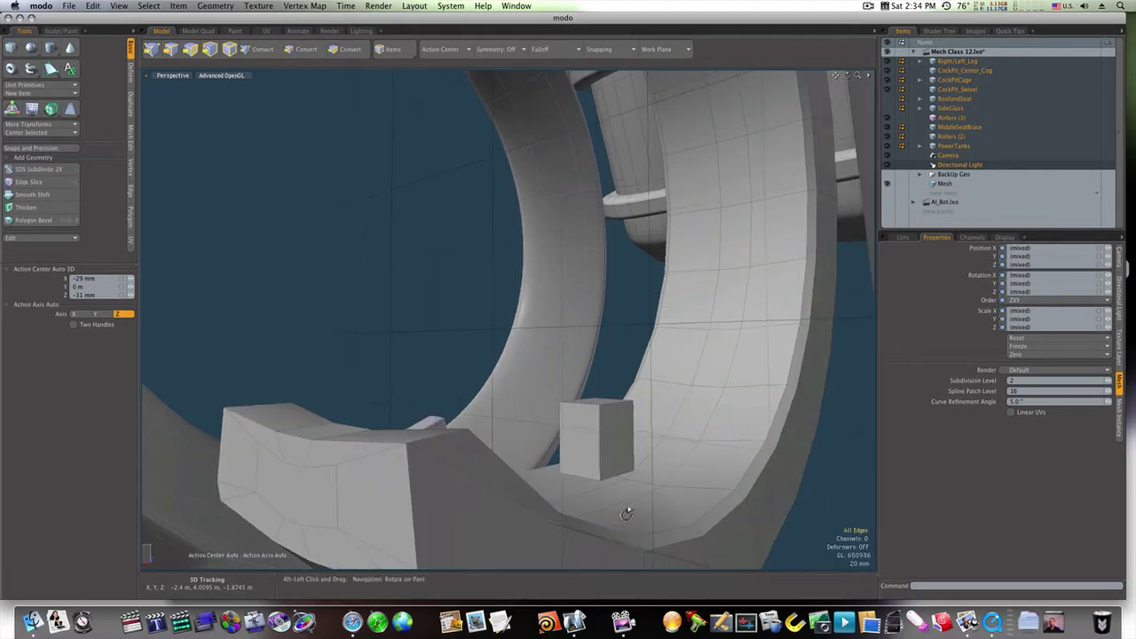
click(947, 182)
alt+drag(652, 393, 575, 470)
key(2)
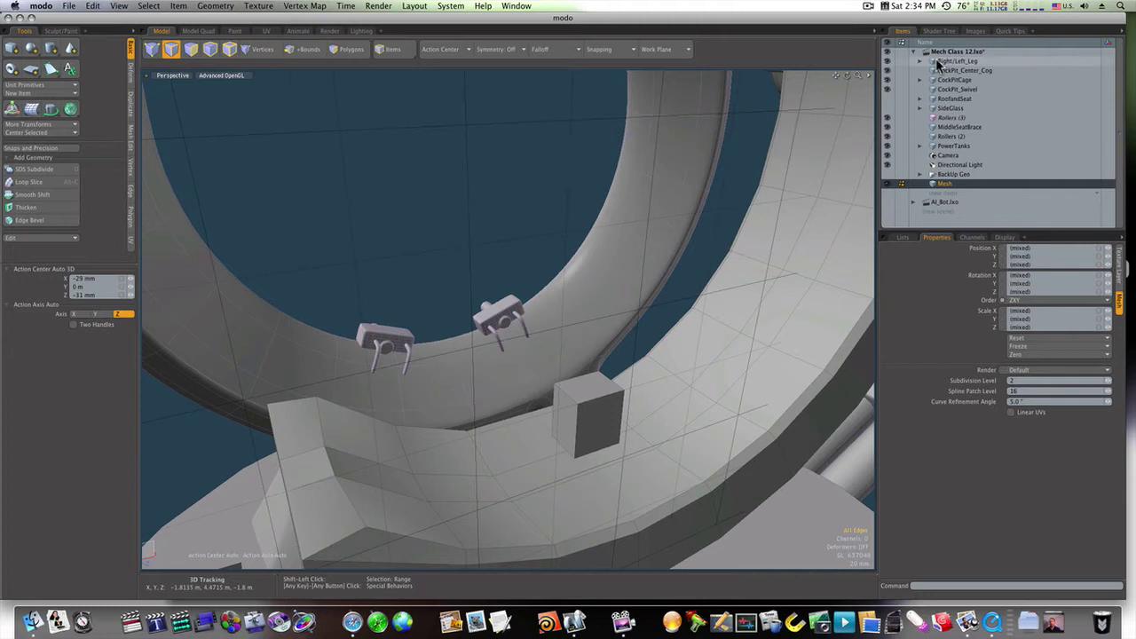
double_click(940, 52)
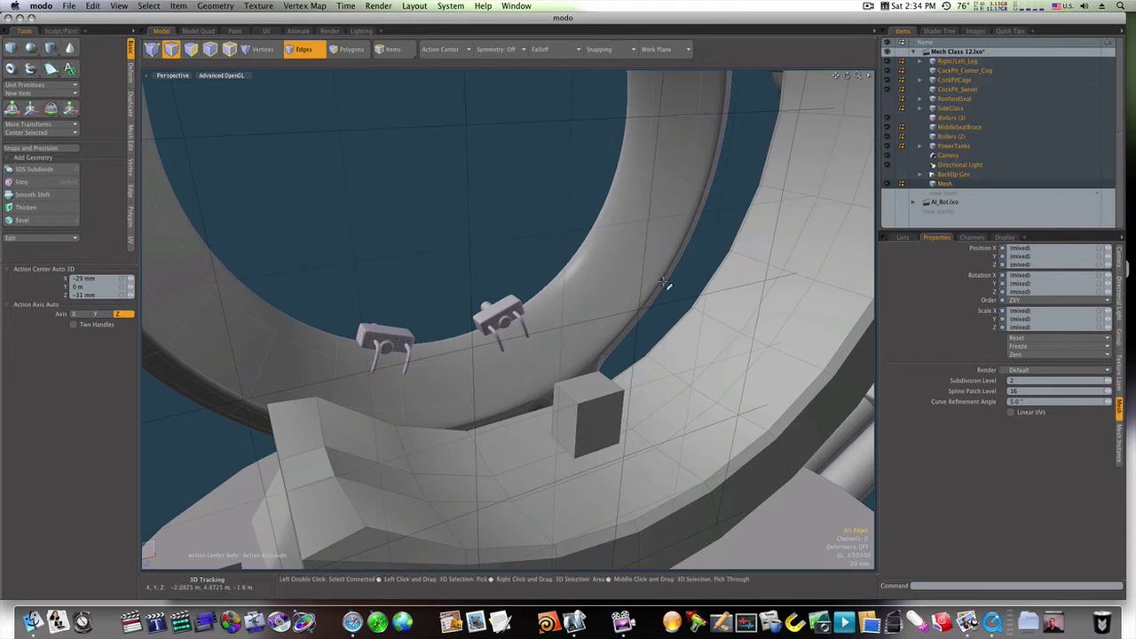
click(527, 488)
shift+click(521, 465)
key(r)
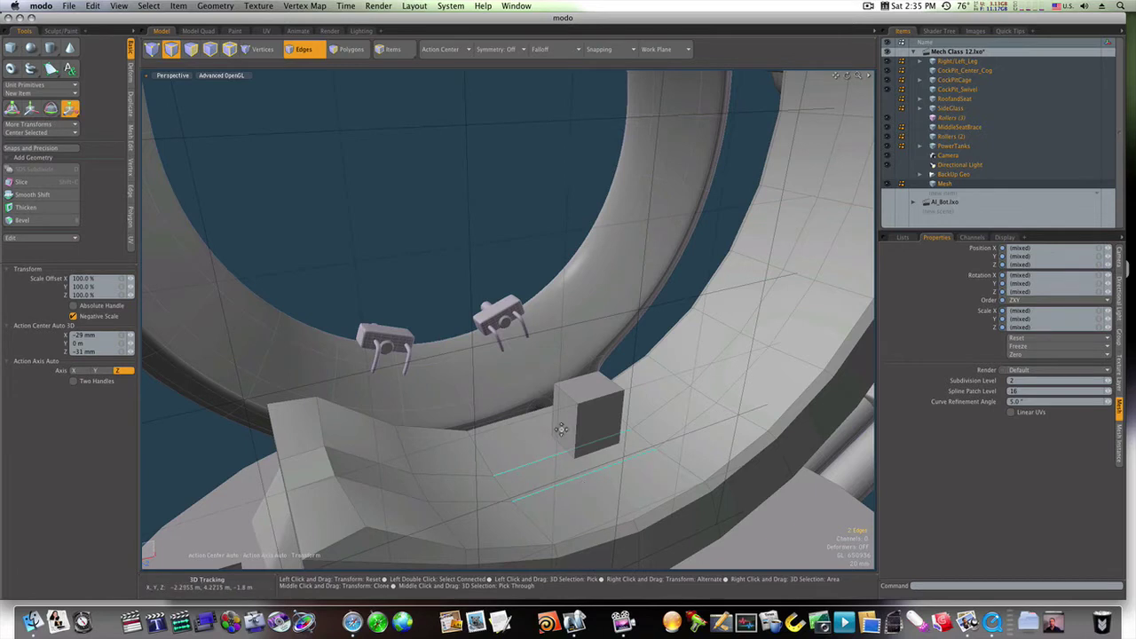
click(451, 49)
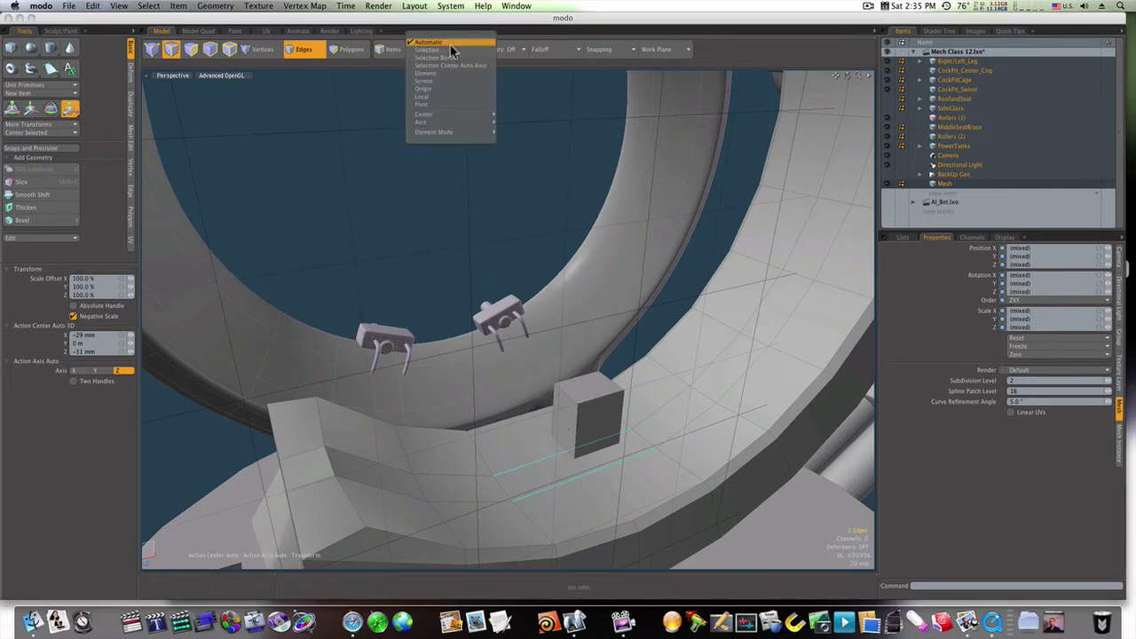
click(444, 98)
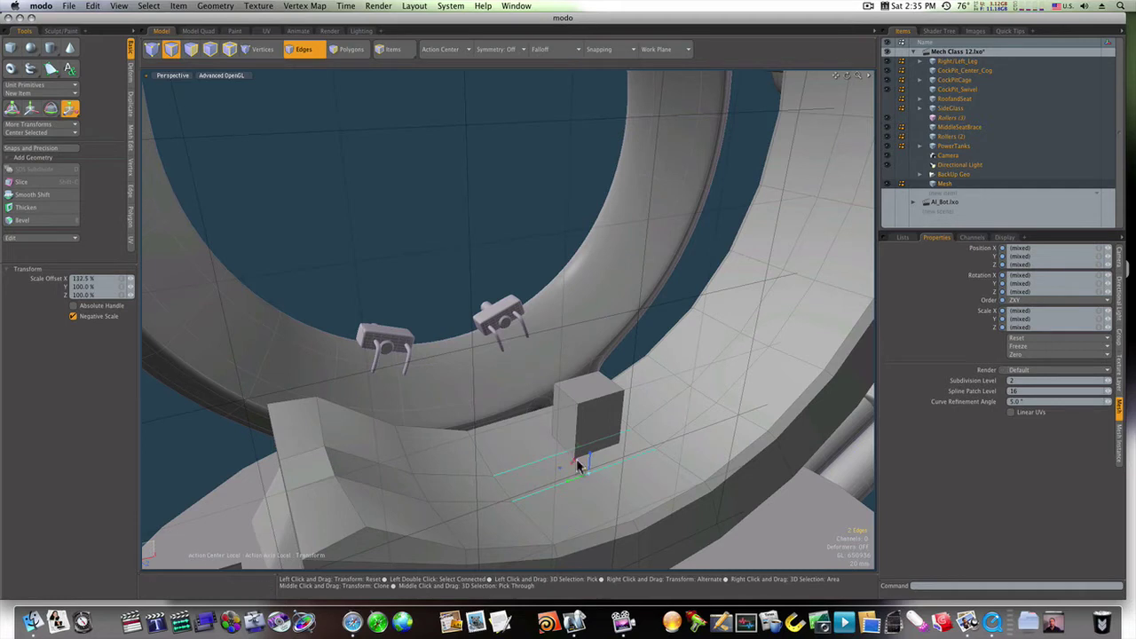
key(space)
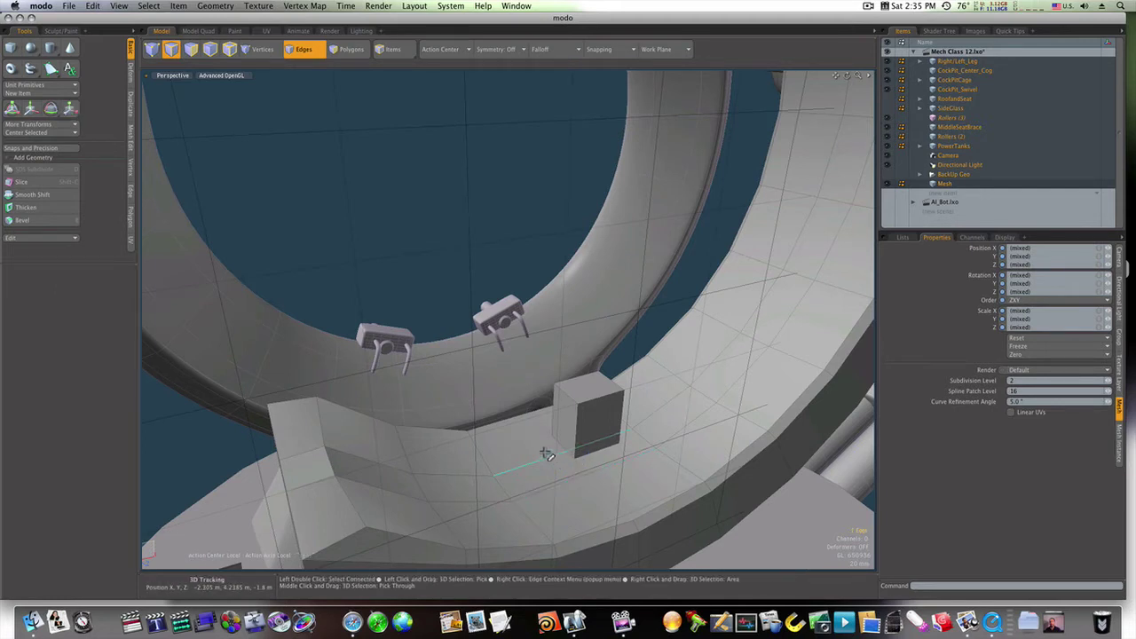
- Spread the two floor edges beneath the block, moving one 7 mm and the other -27.5 mm along local X
key(w)
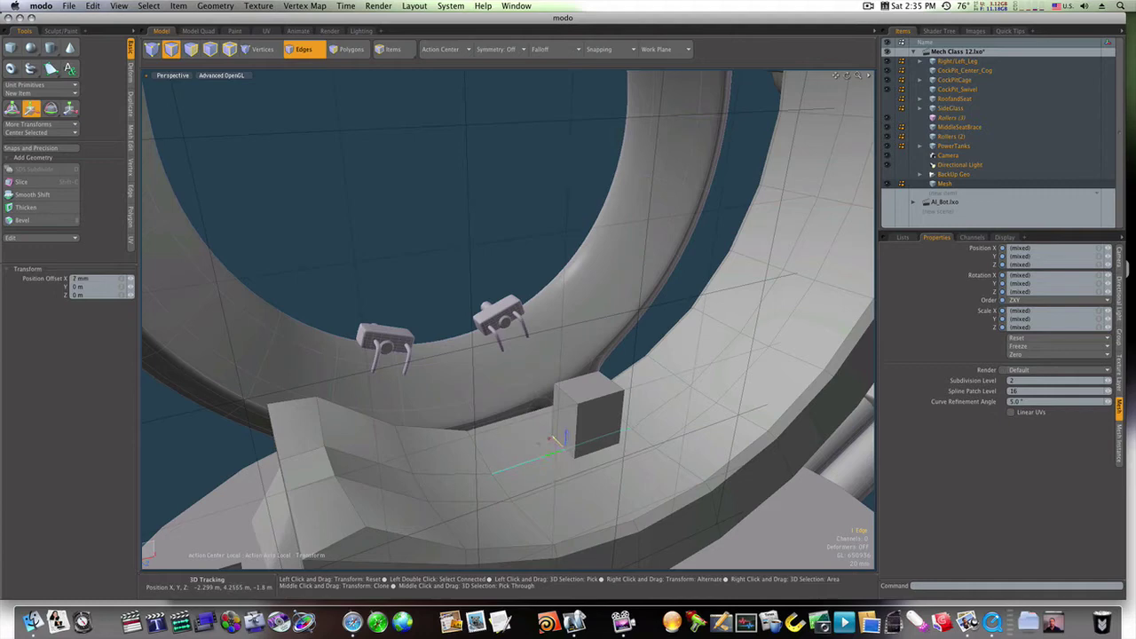
key(space)
click(562, 494)
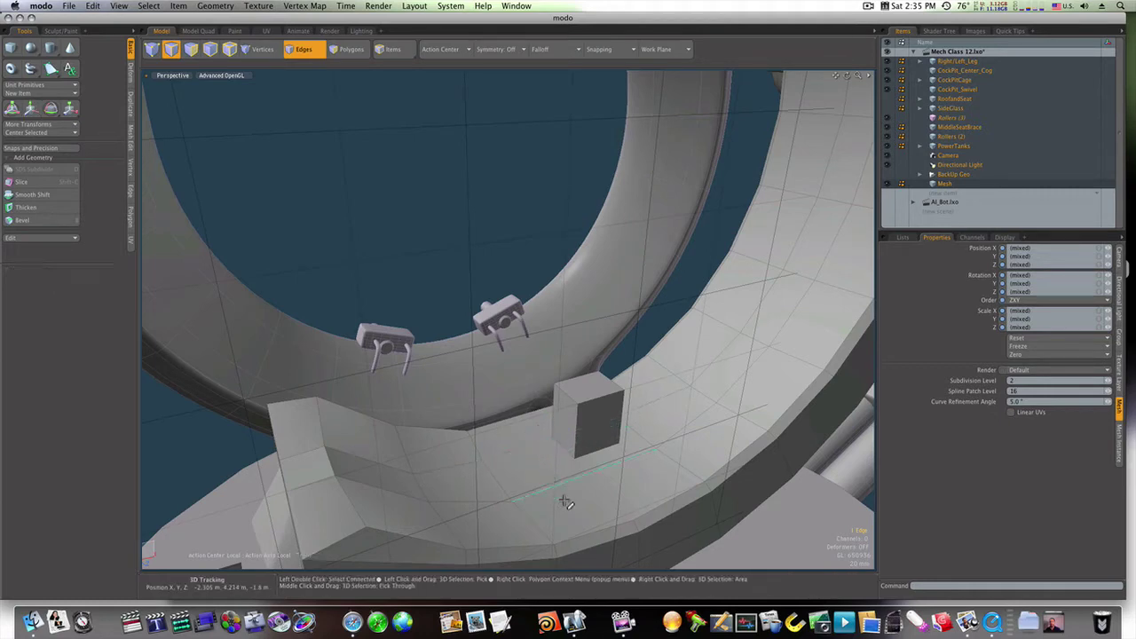
key(w)
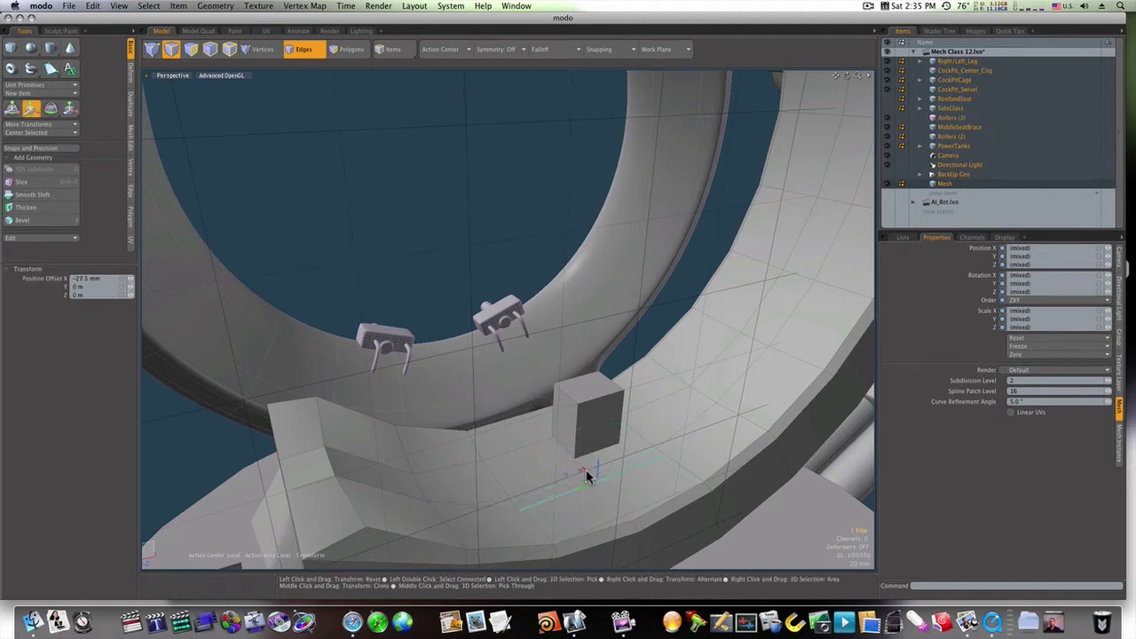
key(space)
- In the Mesh layer, bevel the block's top polygon outward with an inset of about -74.9 mm to form a wide plate
alt+drag(570, 481, 574, 436)
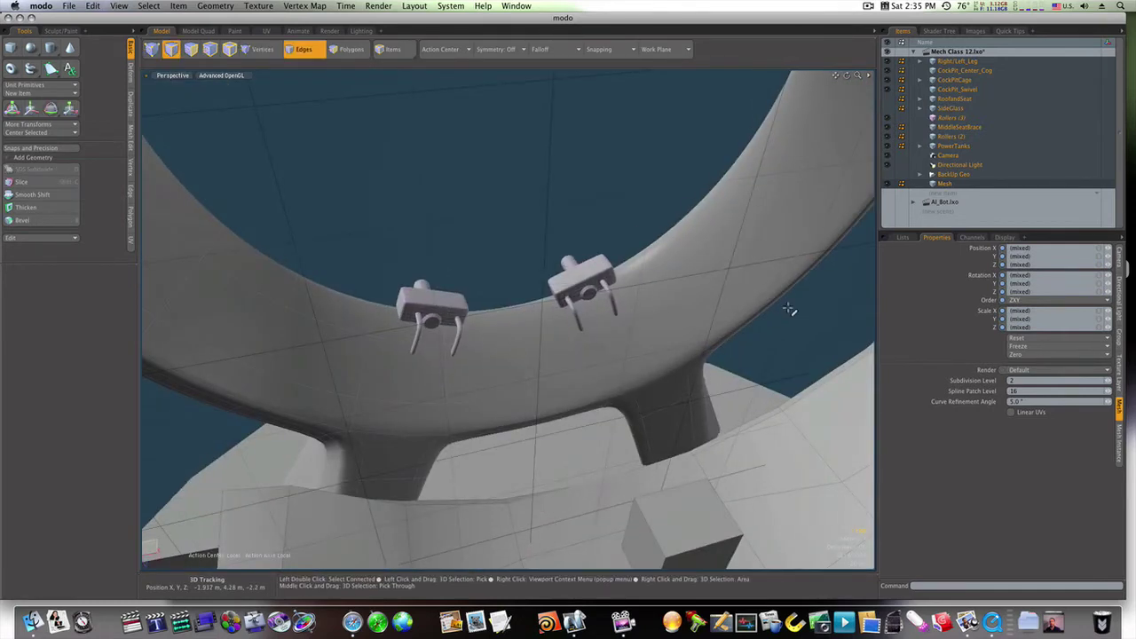
click(931, 186)
alt+drag(728, 438, 519, 426)
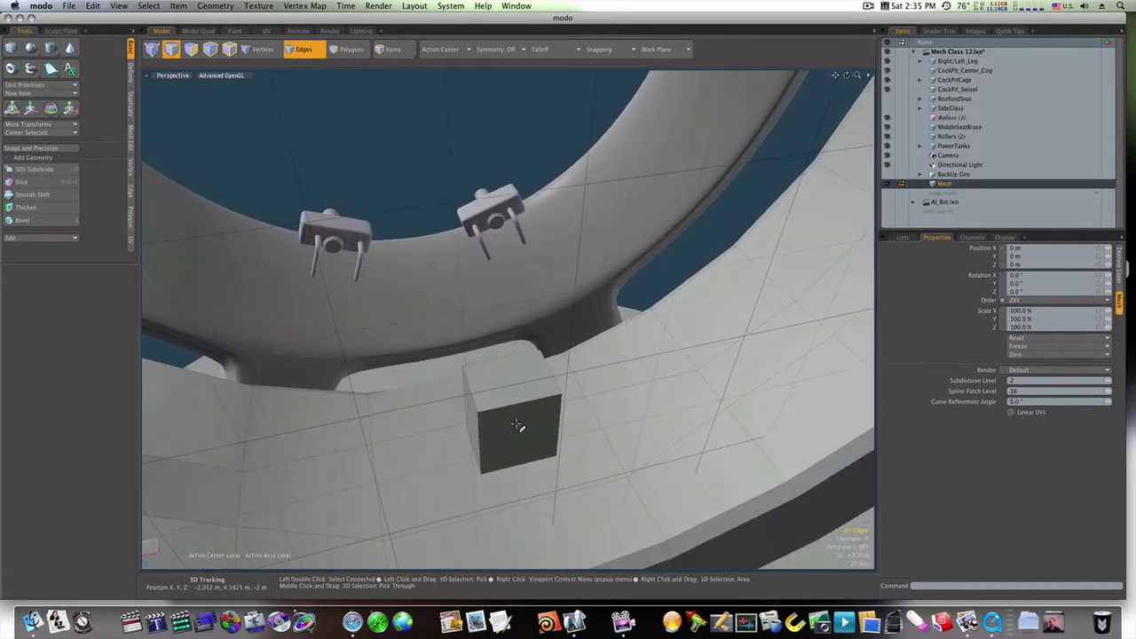
key(3)
click(509, 383)
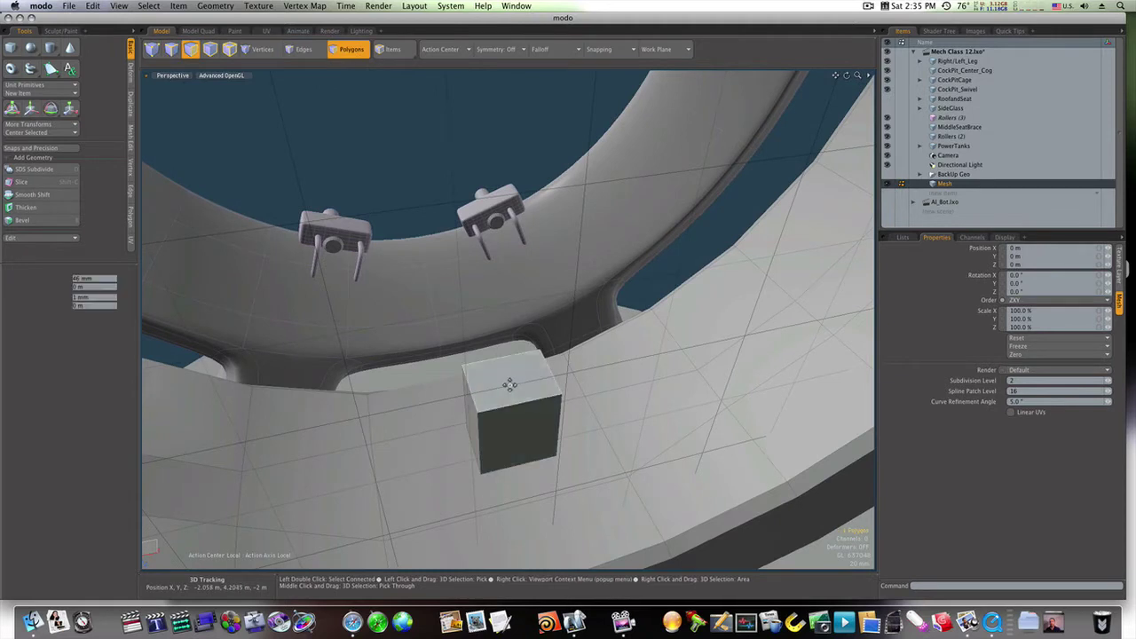
key(b)
drag(519, 383, 448, 386)
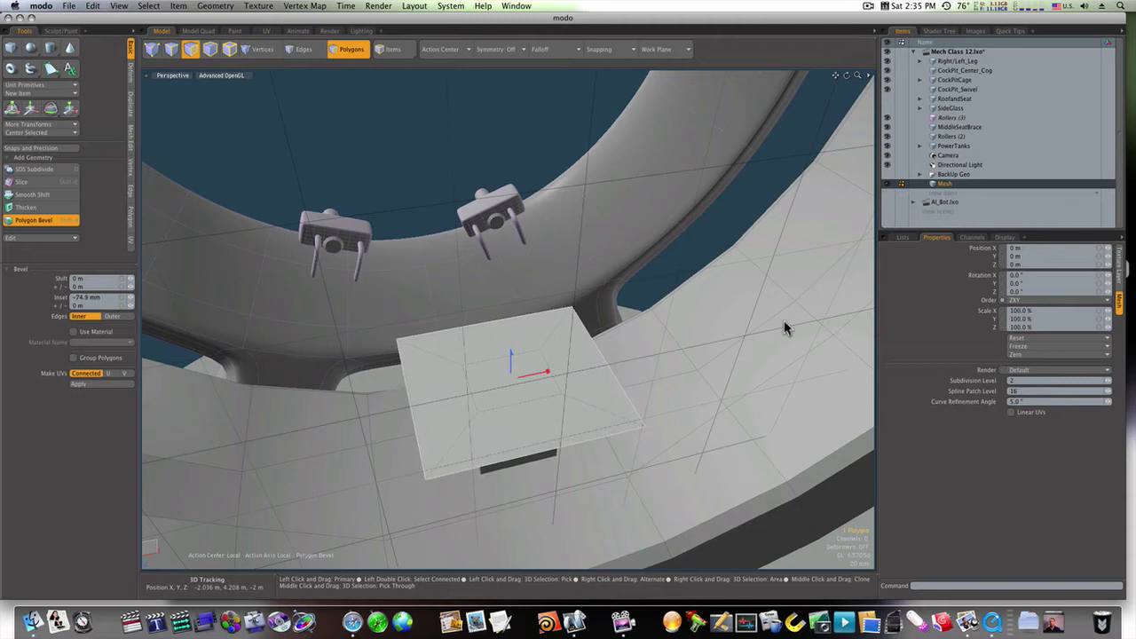
key(space)
- Bevel the wide top polygon upward to give the plate thickness and a sloped upper rim
key(b)
drag(511, 358, 523, 380)
key(space)
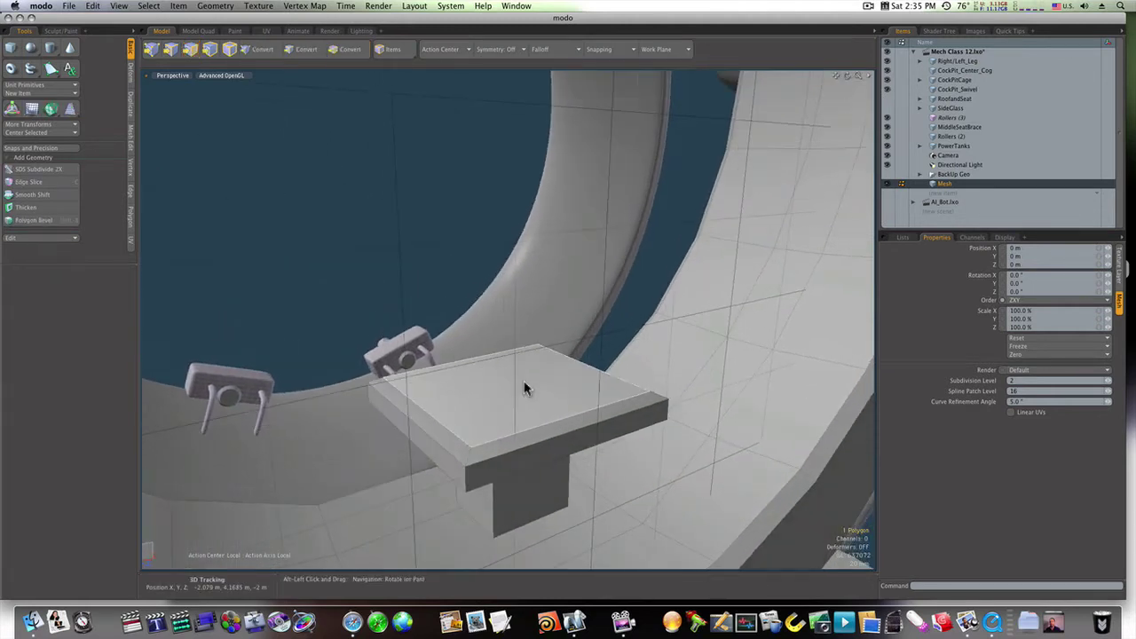
- Narrow one end of the plate by scaling its six corner vertices inward along X, leaving the pedestal's bottom vertices out of the selection
key(1)
click(369, 401)
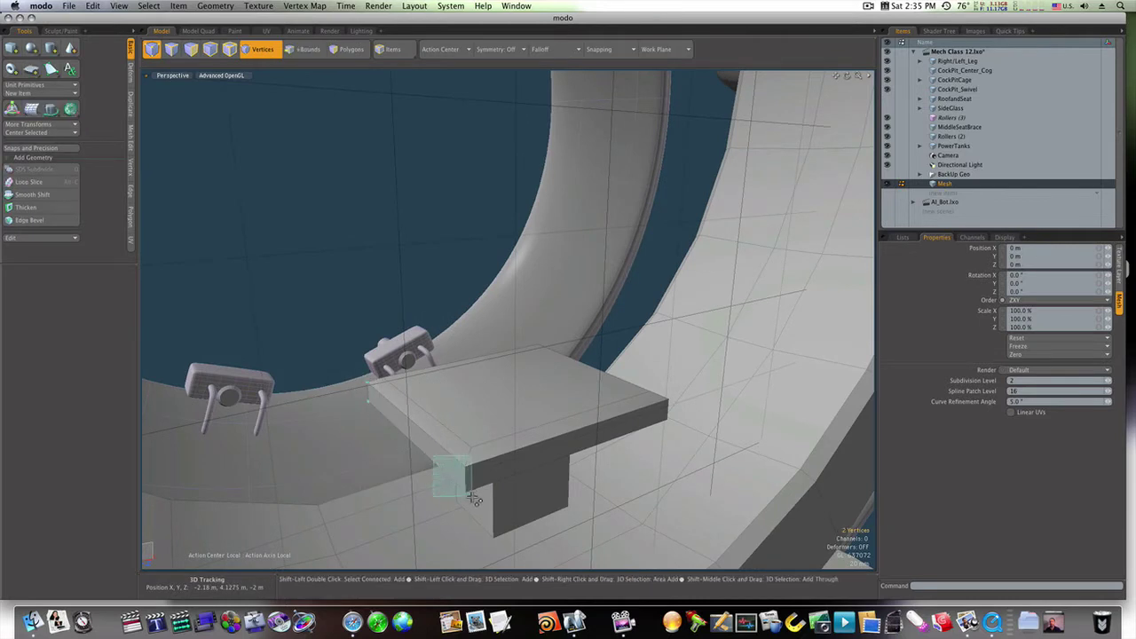
drag(330, 341, 494, 486)
mouse_move(426, 497)
shift+right_down()
mouse_move(497, 563)
mouse_move(522, 566)
shift+right_up()
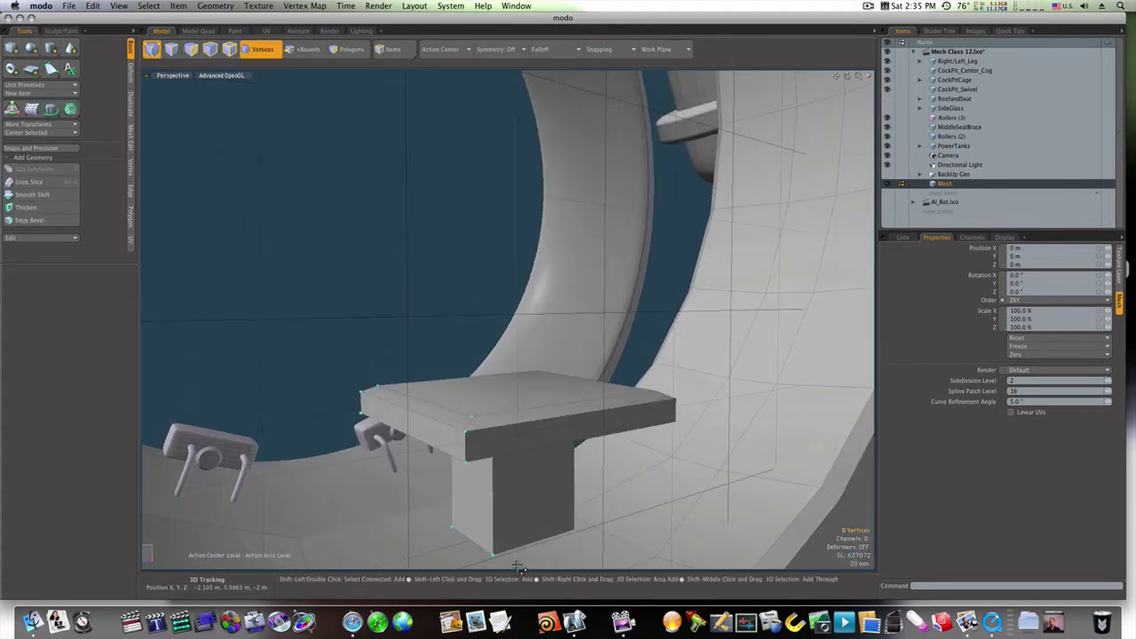
ctrl+drag(450, 523, 541, 571)
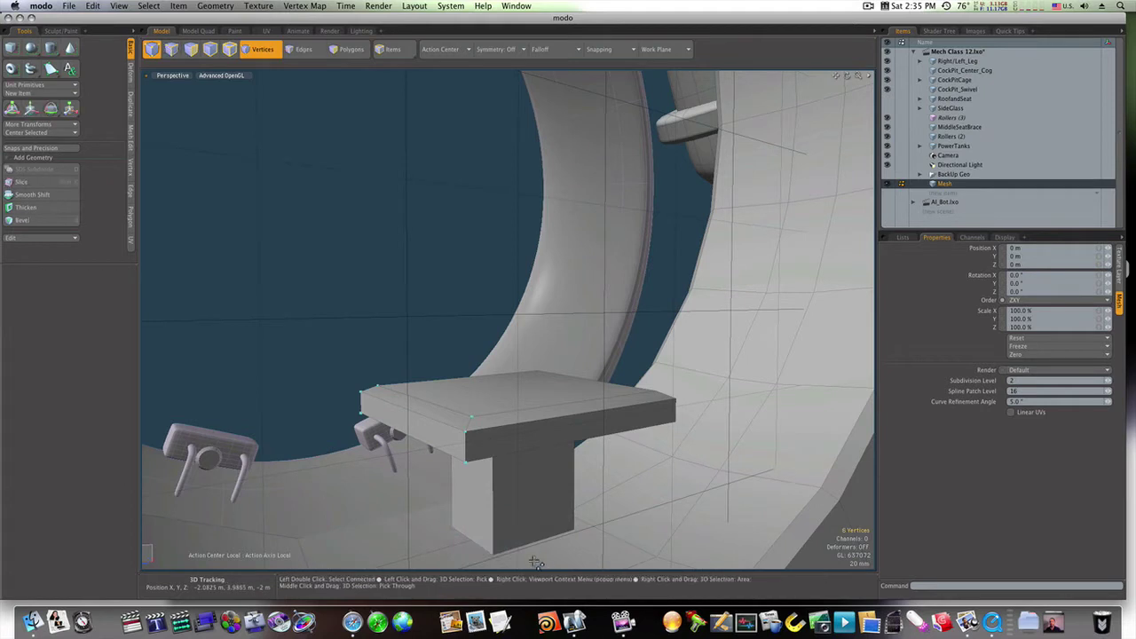
alt+drag(483, 499, 496, 501)
key(r)
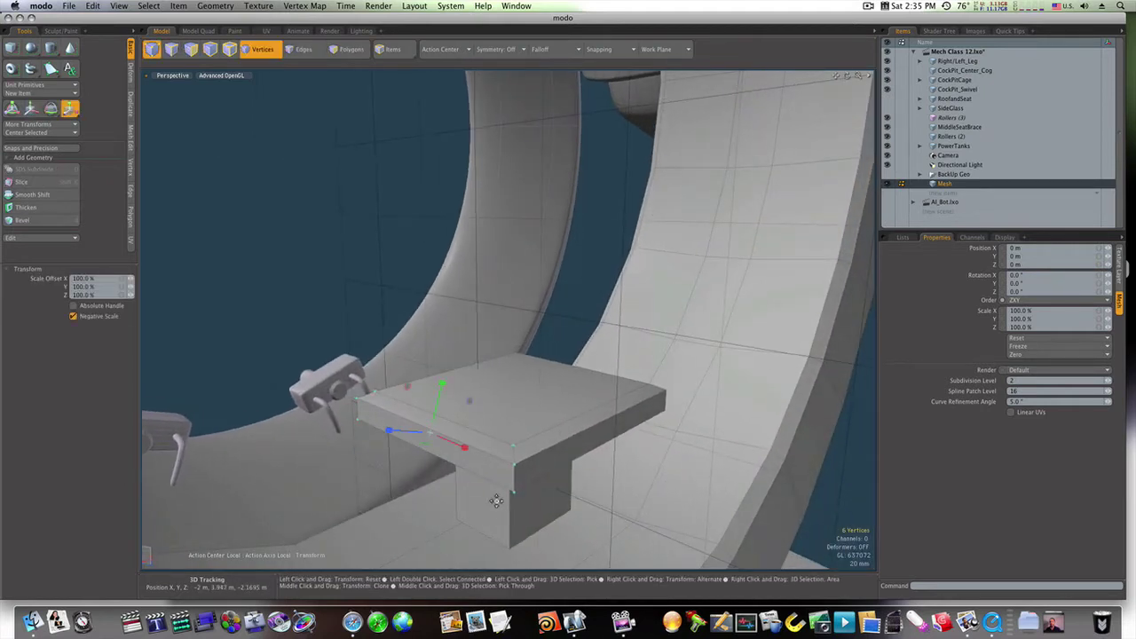
drag(464, 447, 448, 440)
key(space)
- Inset the pedestal's narrow side polygon by about 13 mm with a bevel and scale the inset face to 63% along local X
alt+drag(549, 479, 408, 459)
key(3)
click(568, 486)
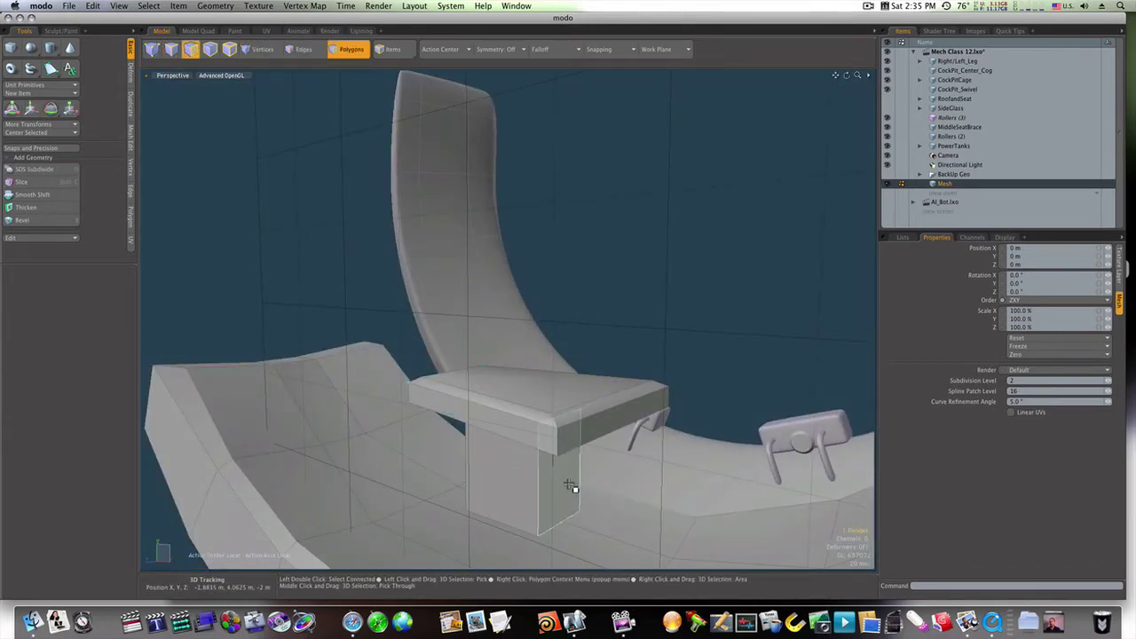
key(b)
click(578, 469)
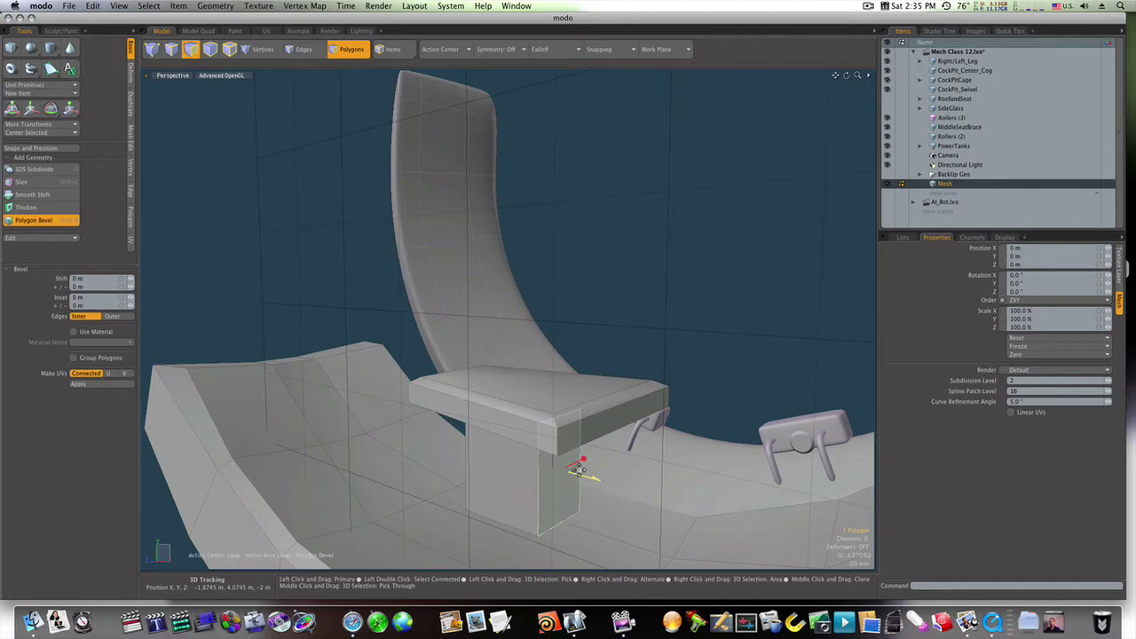
drag(583, 461, 591, 457)
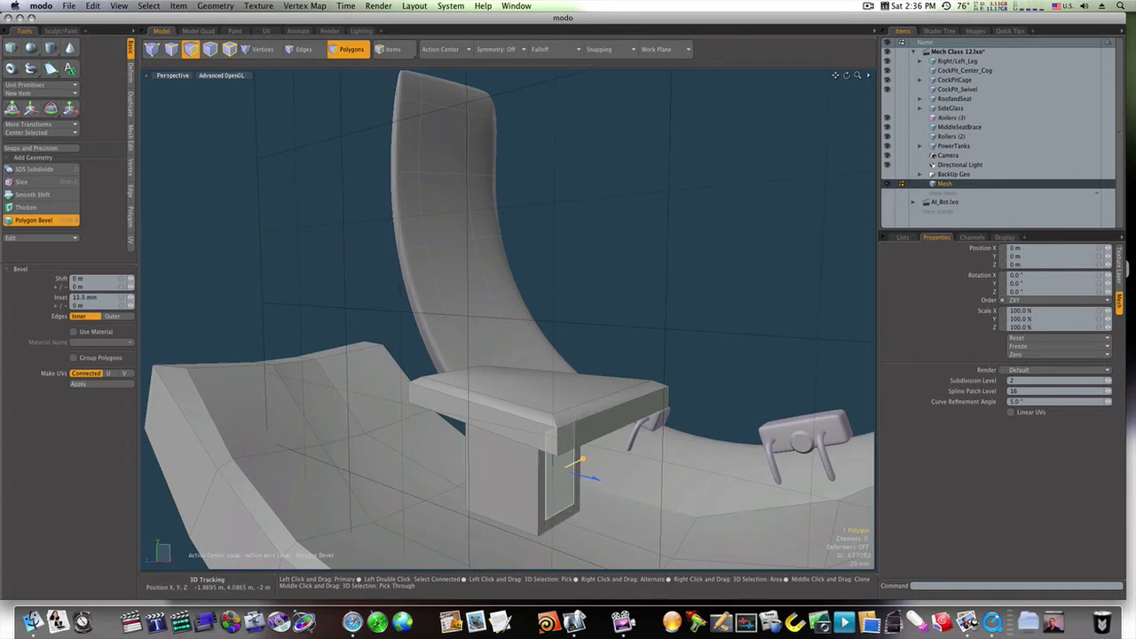
key(r)
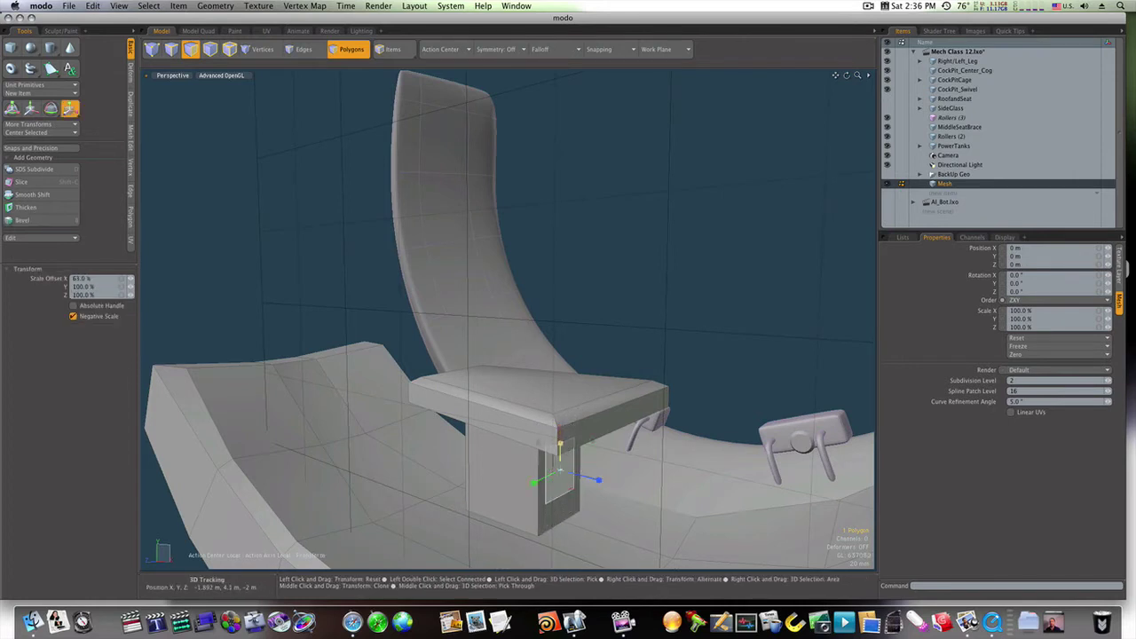
key(space)
- Extrude the inset face outward from the pedestal as an arm and add a second segment, rotating the end face upward after each extrusion
key(shift+x)
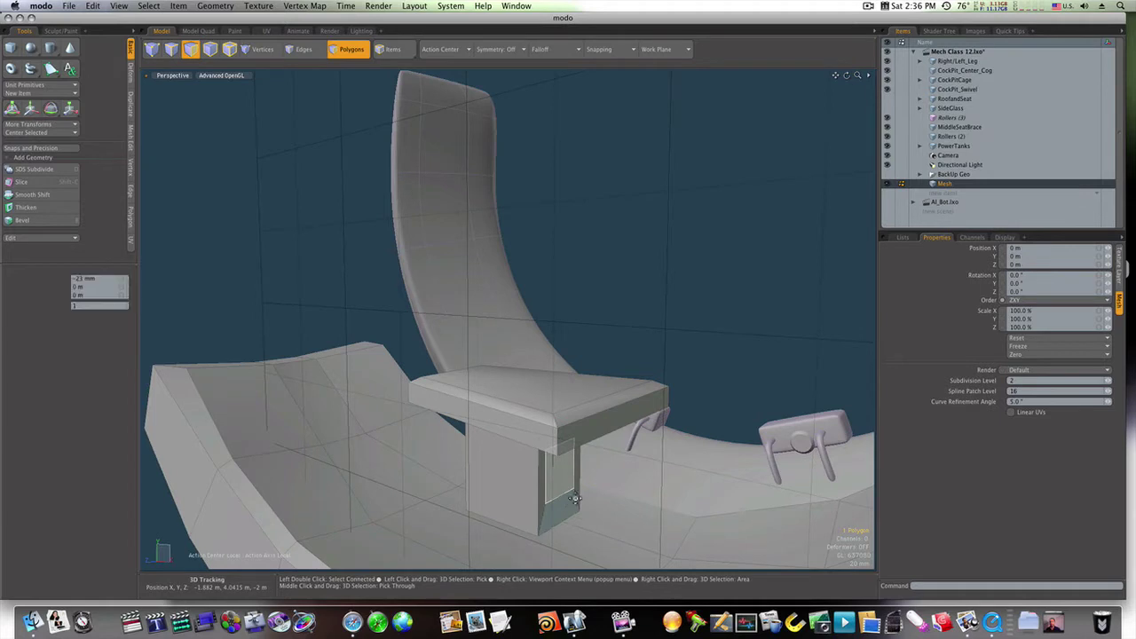
drag(560, 471, 666, 435)
key(y)
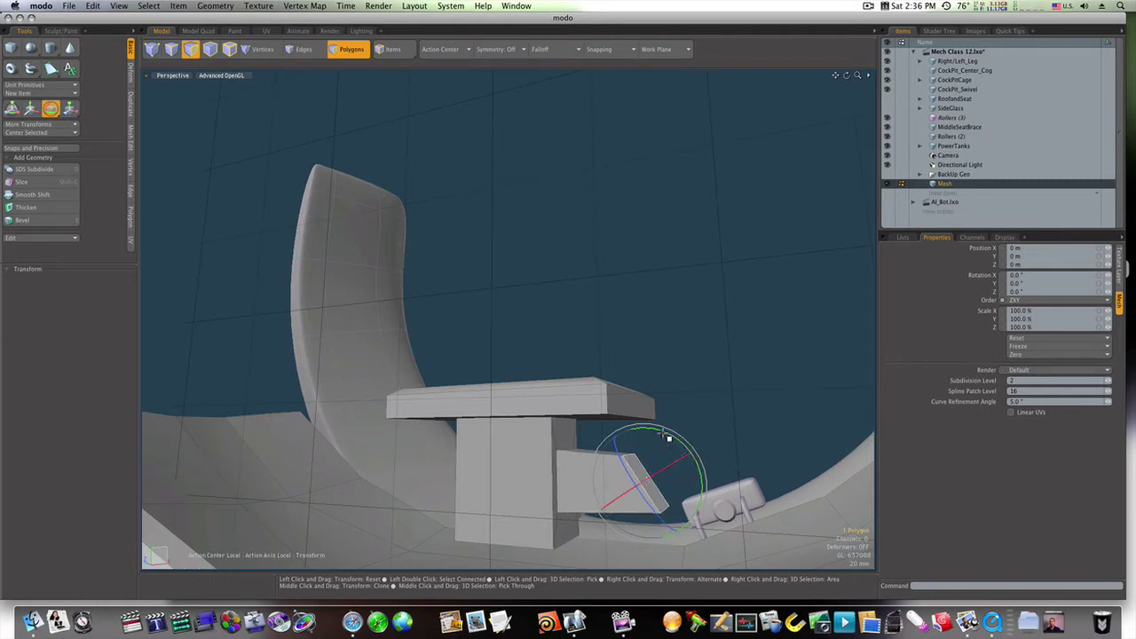
key(space)
key(shift+x)
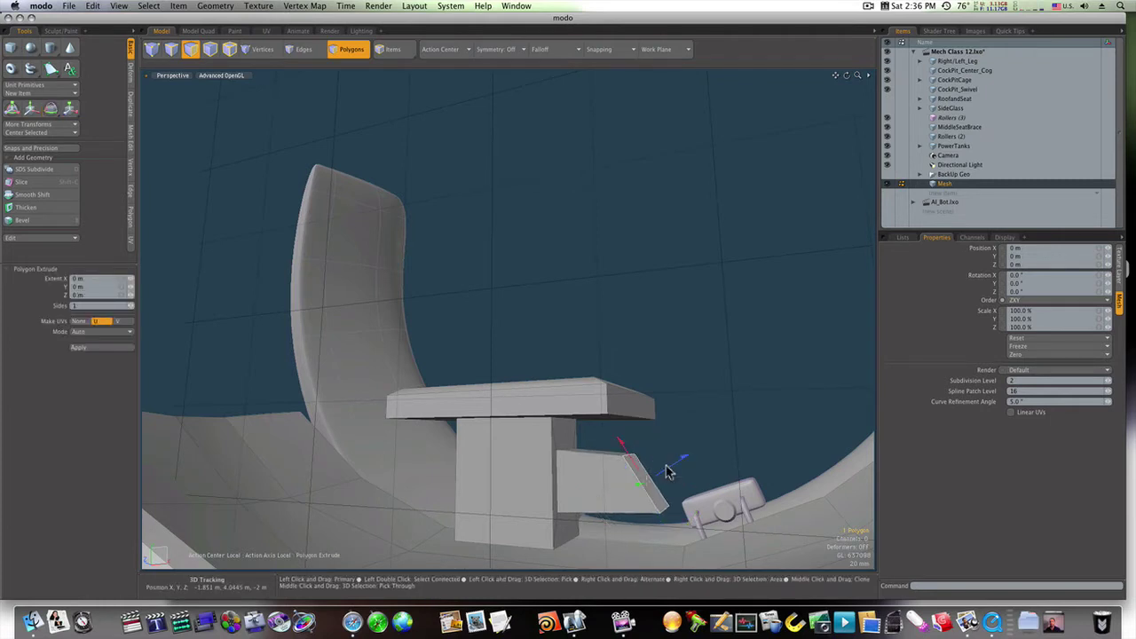
drag(685, 456, 710, 438)
key(e)
key(space)
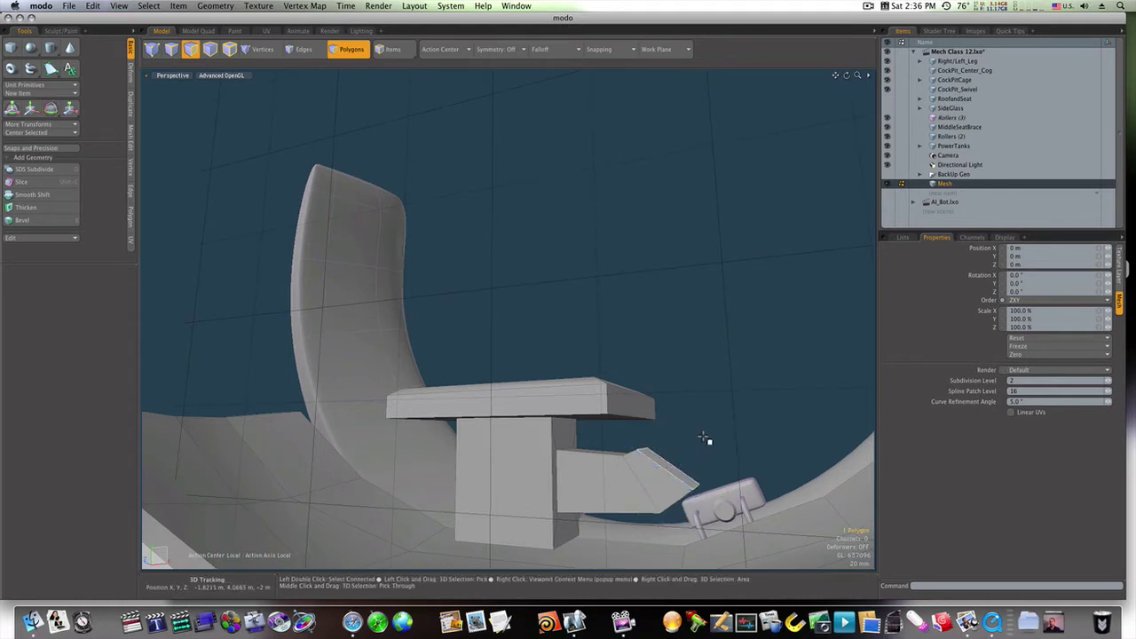
- Continue the arm's upward bend with two more short extrusions, rotating the end polygon until it faces nearly straight up
key(shift+x)
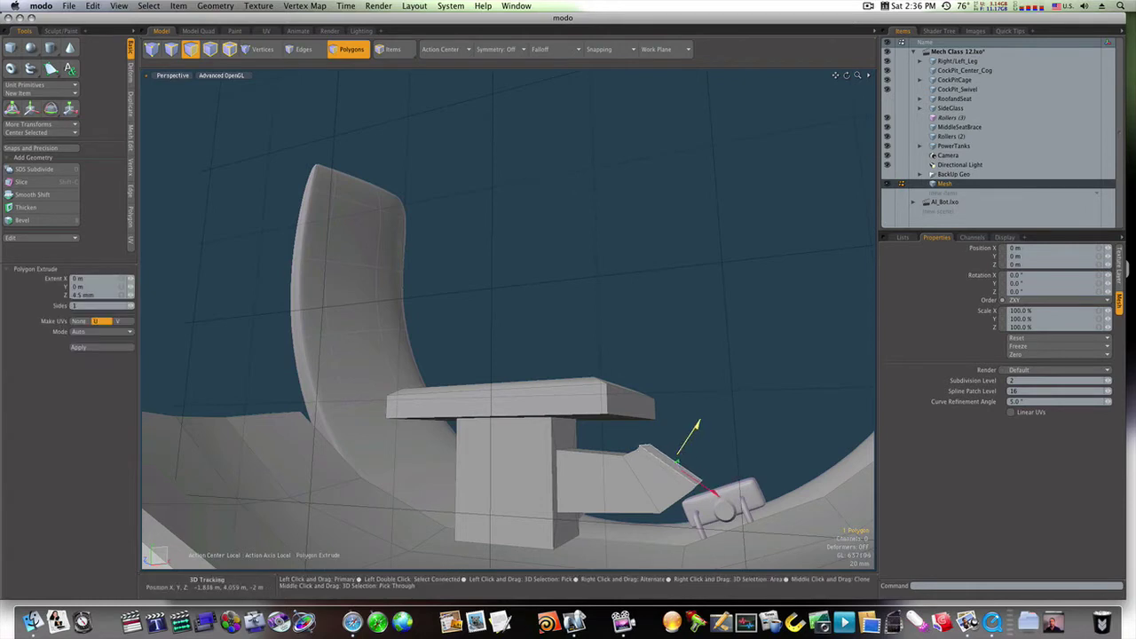
drag(696, 425, 715, 440)
key(e)
key(space)
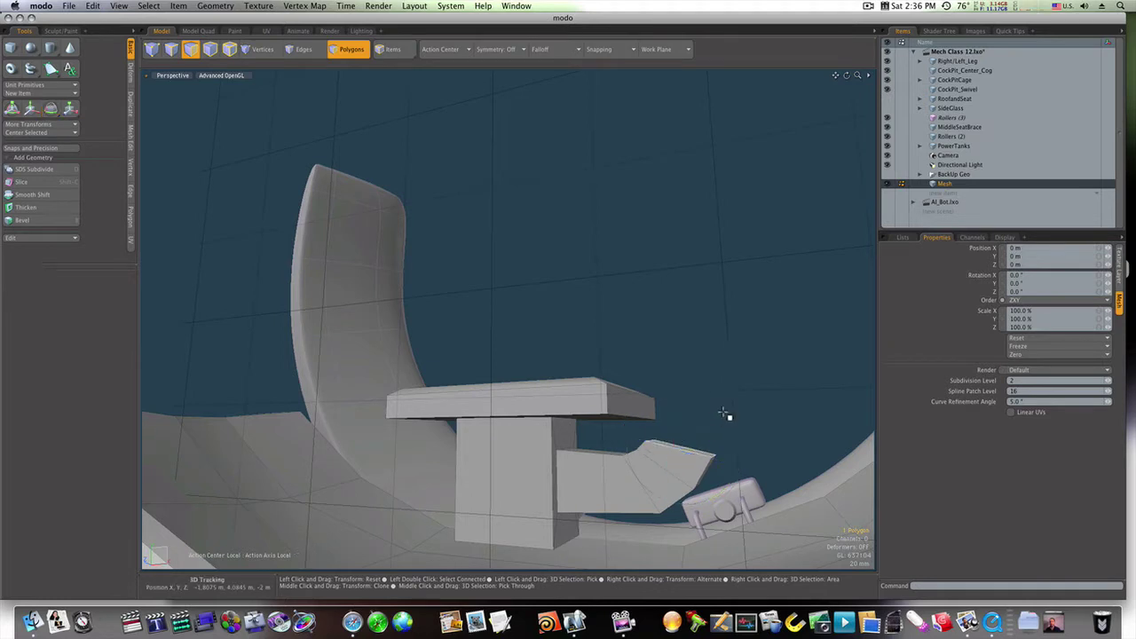
key(shift+x)
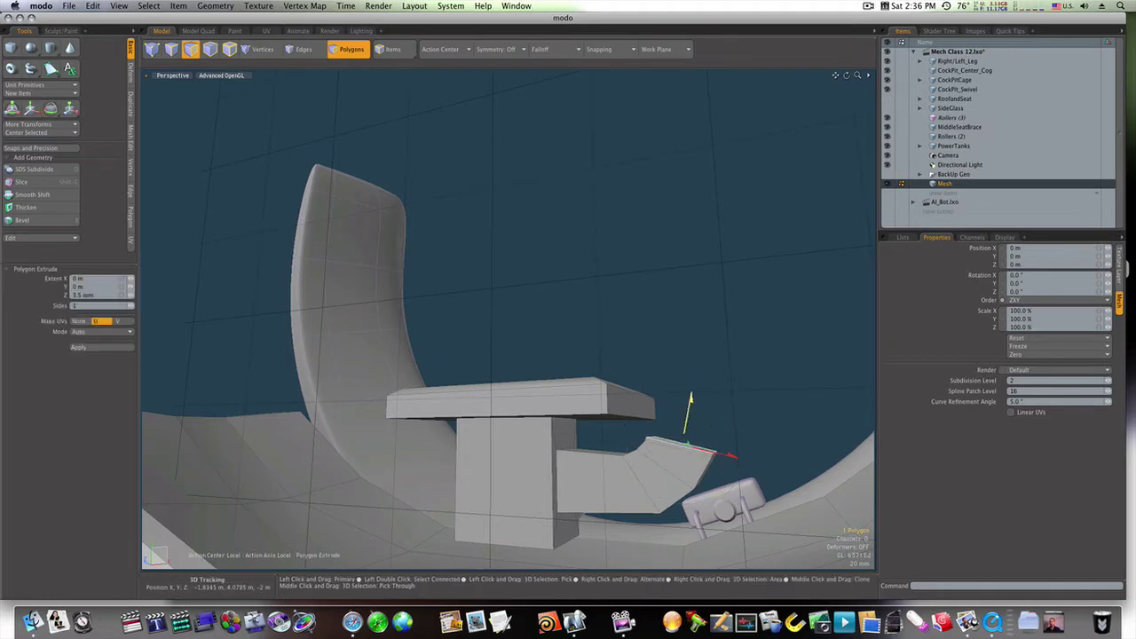
key(e)
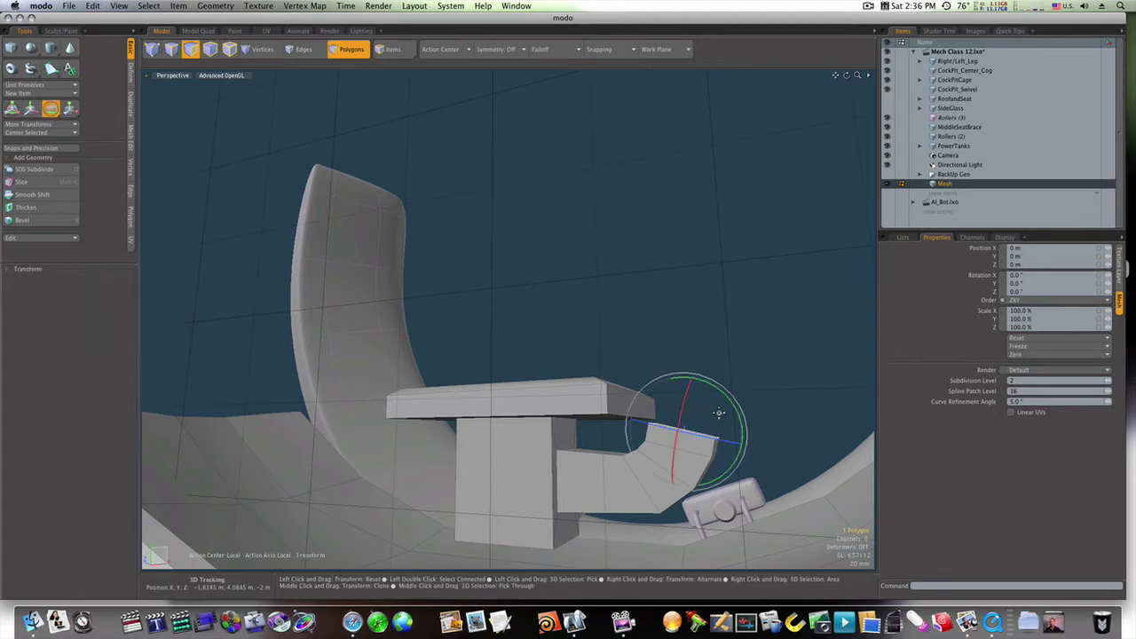
drag(733, 408, 727, 401)
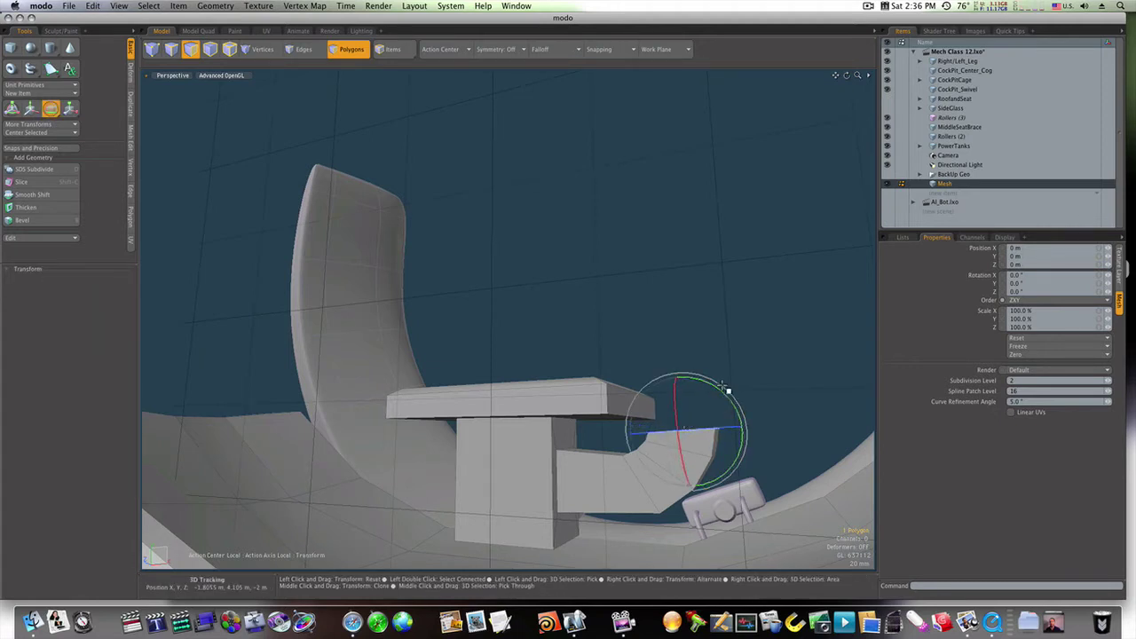
key(space)
- Join the cross edges along the arm's inner bend into a single edge
alt+drag(613, 471, 648, 509)
key(2)
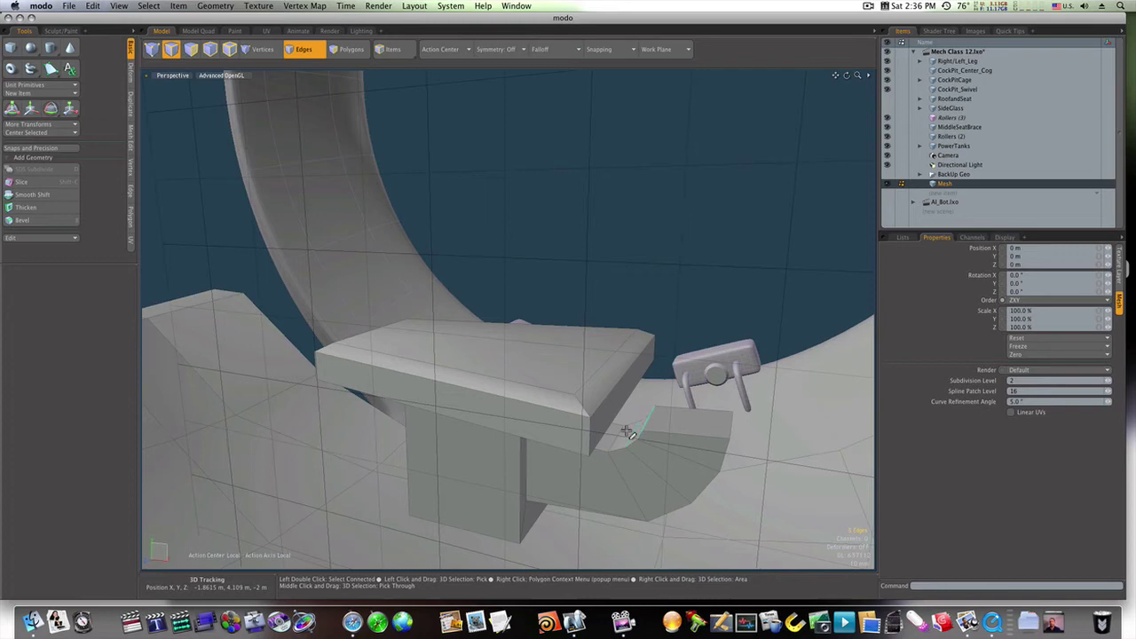
alt+drag(608, 431, 680, 415)
key(2)
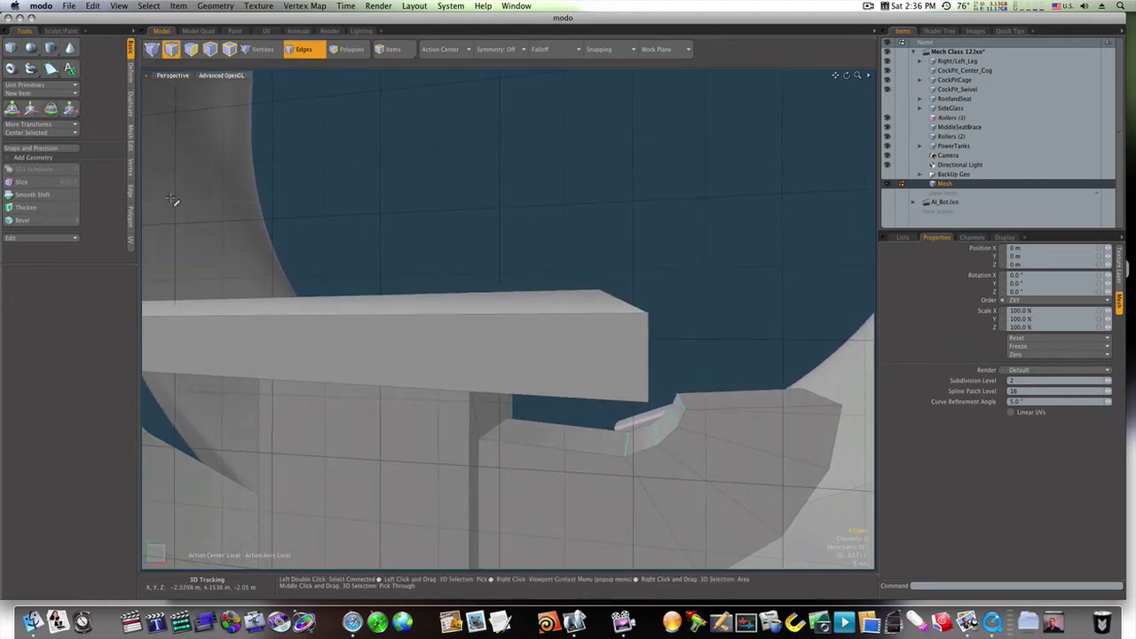
click(132, 190)
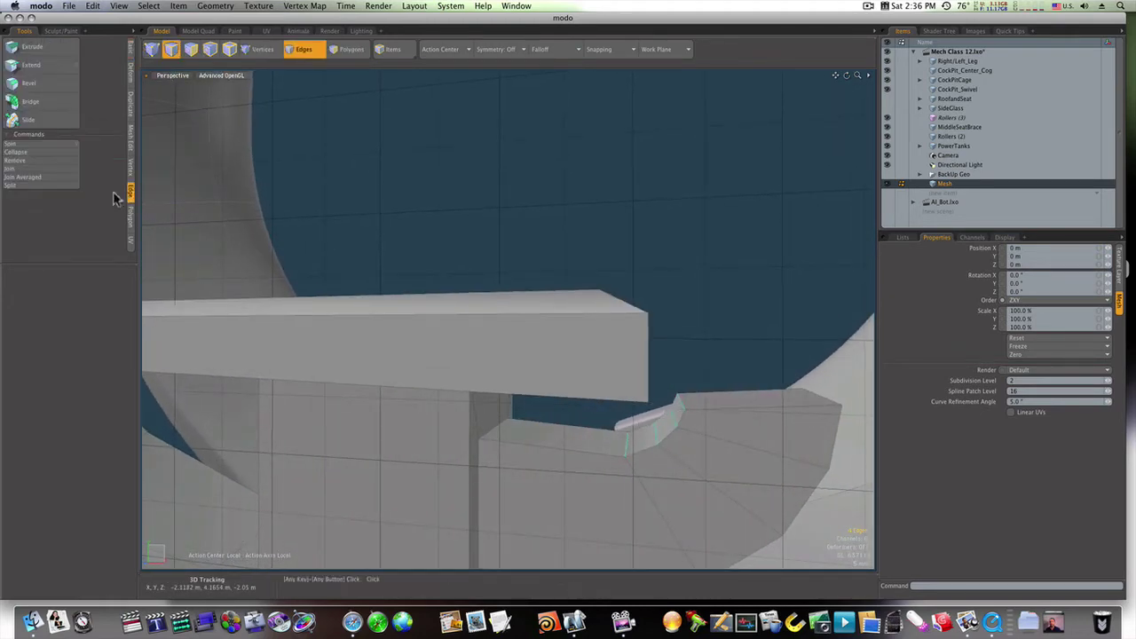
click(39, 176)
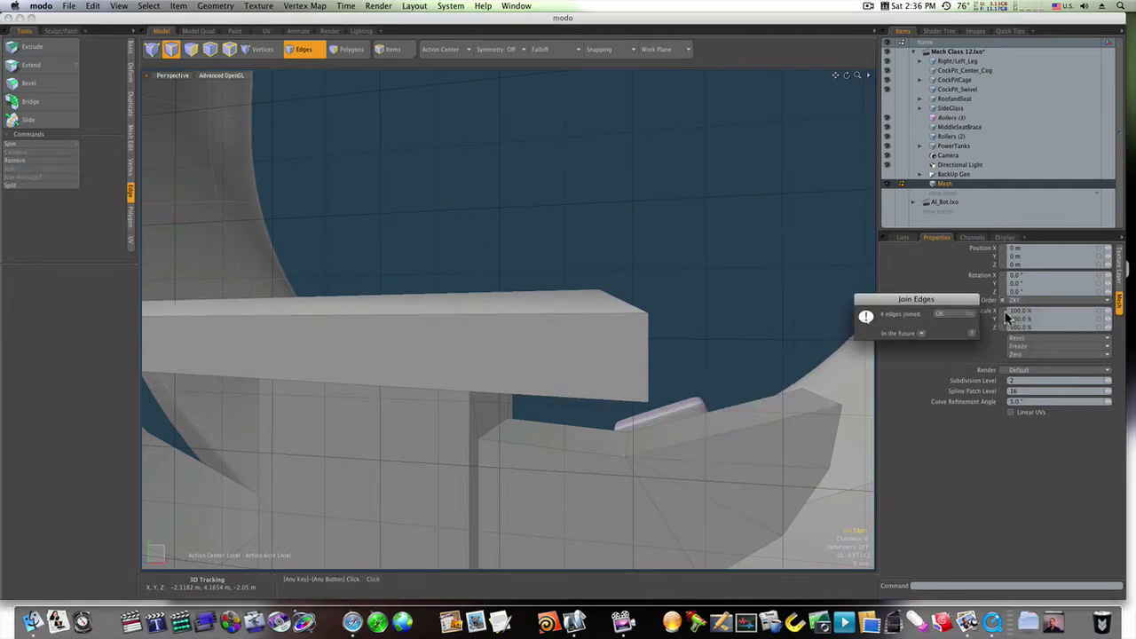
click(967, 321)
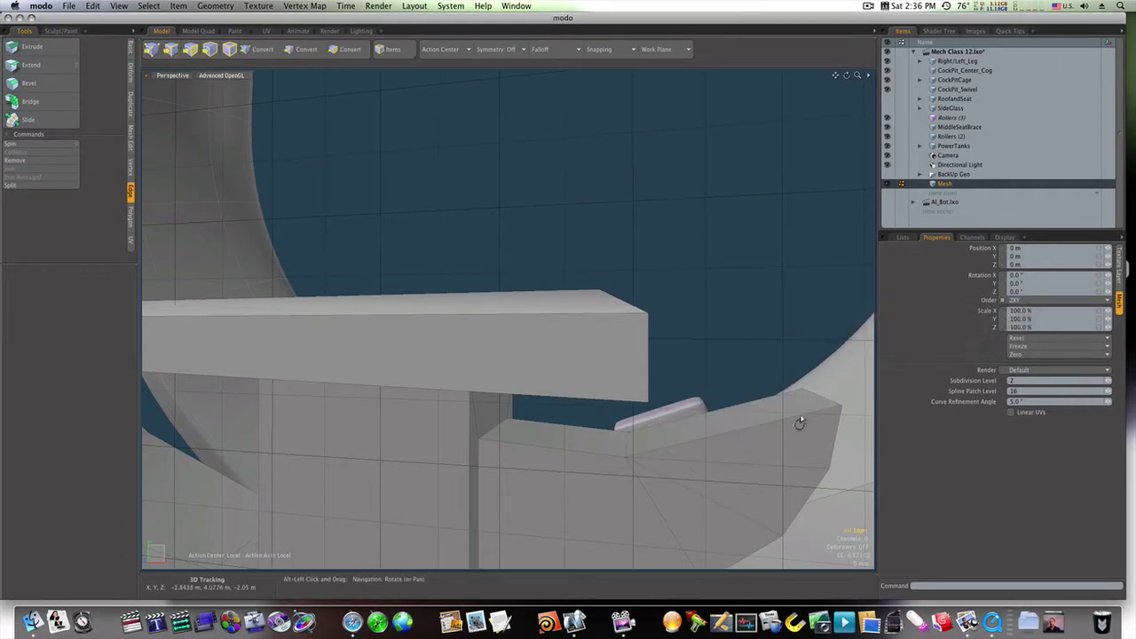
- Using the automatic action center, move the arm tip's top edge about -3.4 mm in X and -19.8 mm in Y
alt+drag(799, 418, 672, 350)
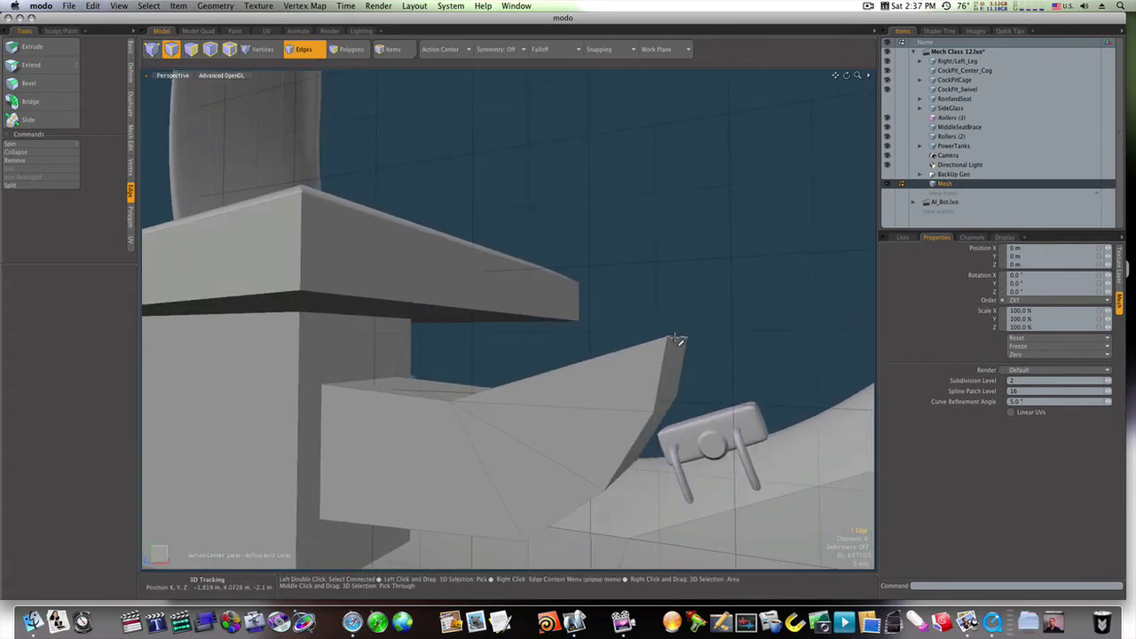
key(w)
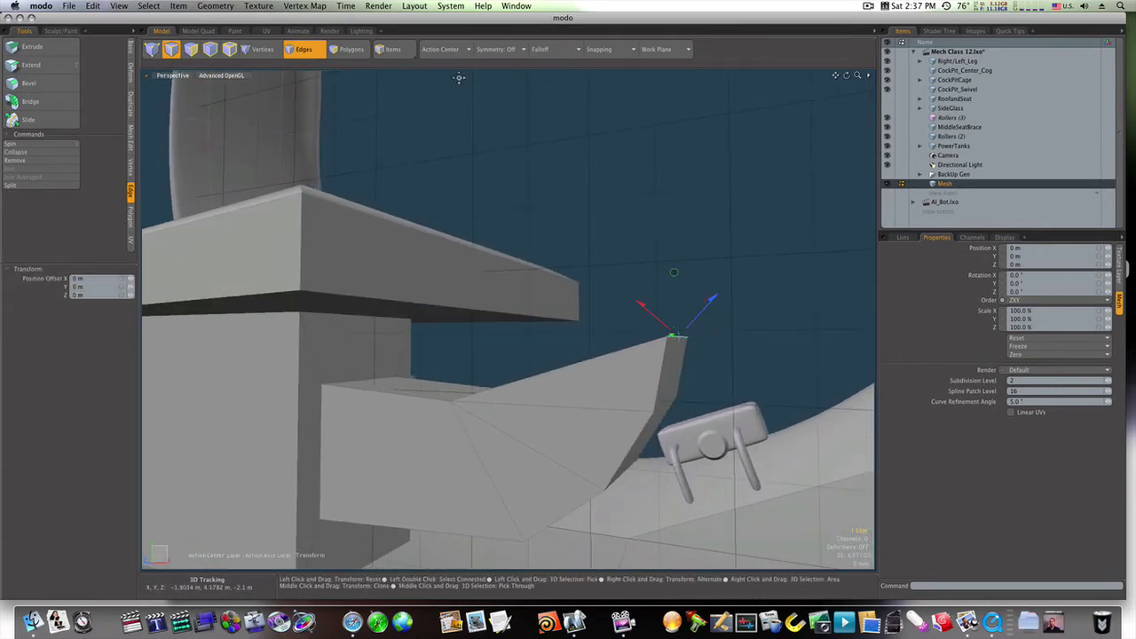
click(448, 50)
click(452, 57)
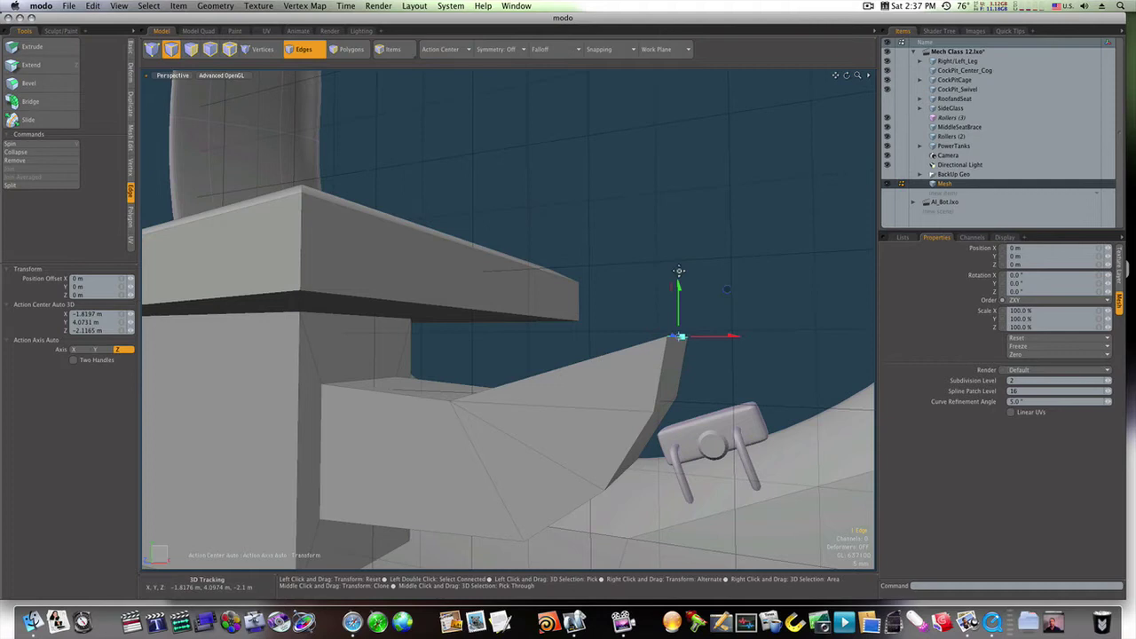
drag(678, 288, 679, 337)
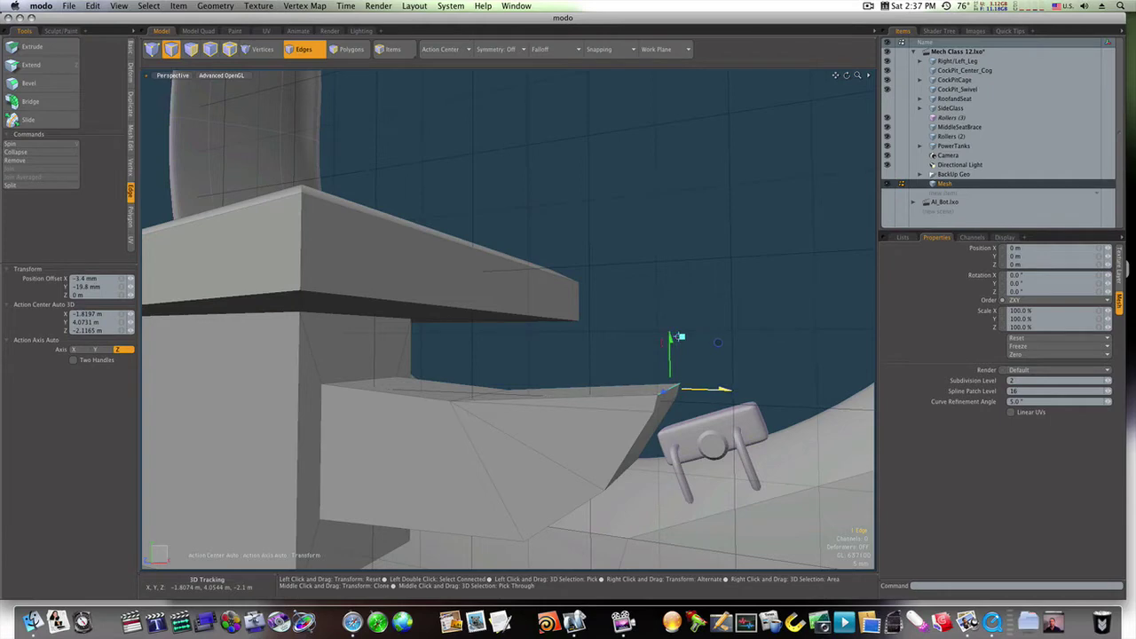
- Select the edge just below the arm tip's top edge with its adjoining edges on both sides and adjust their height
alt+drag(699, 398, 652, 401)
key(q)
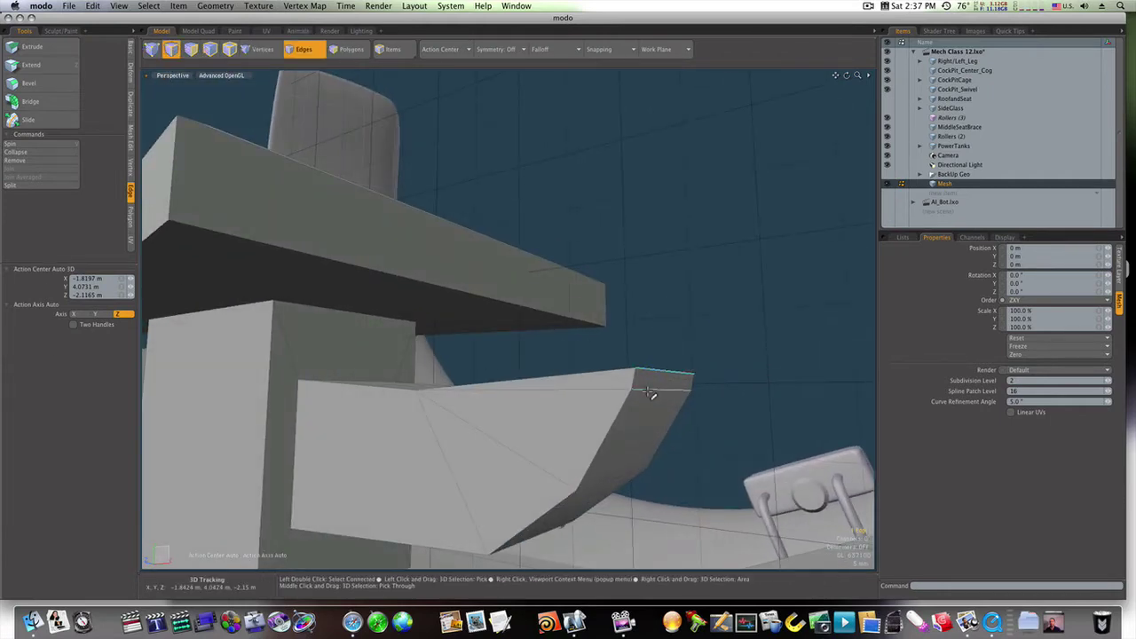
double_click(648, 392)
click(648, 391)
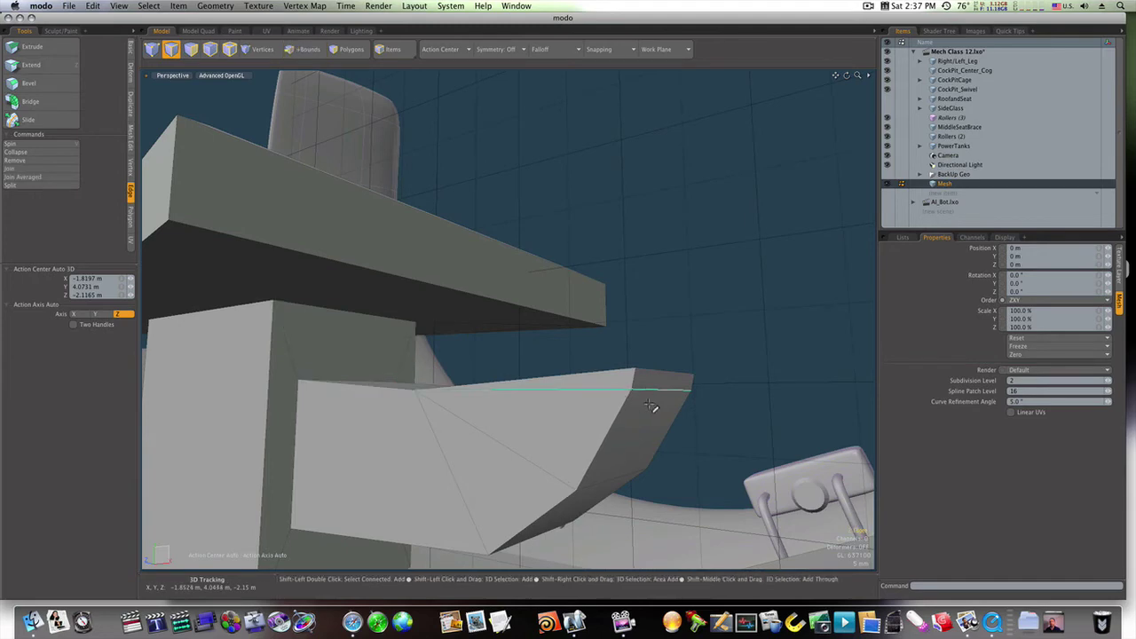
alt+drag(650, 406, 461, 398)
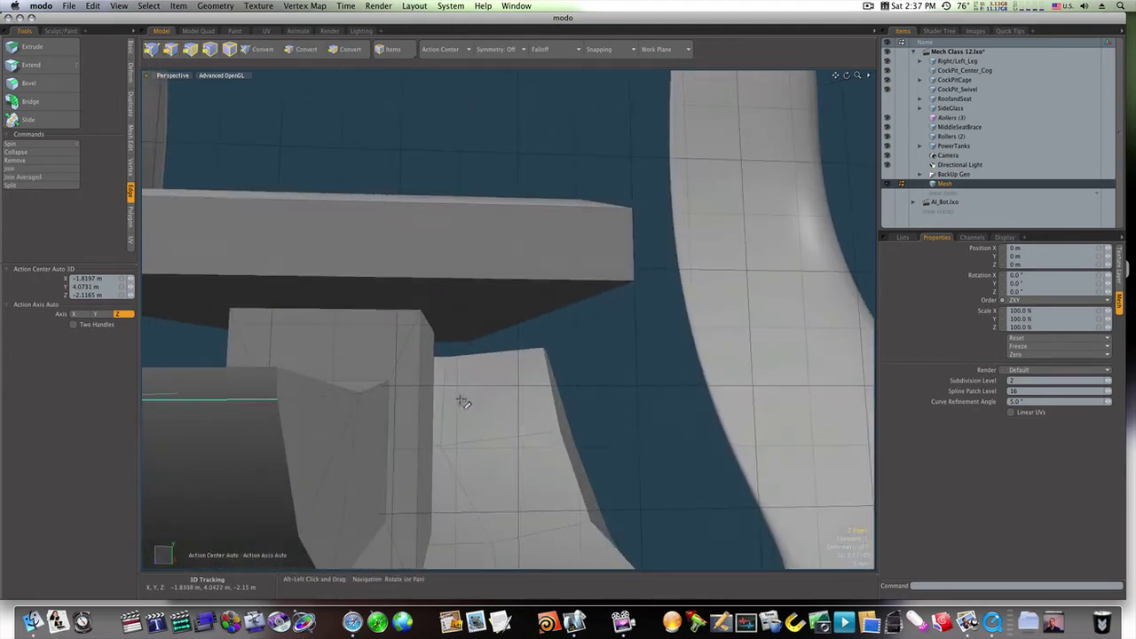
shift+click(288, 400)
key(w)
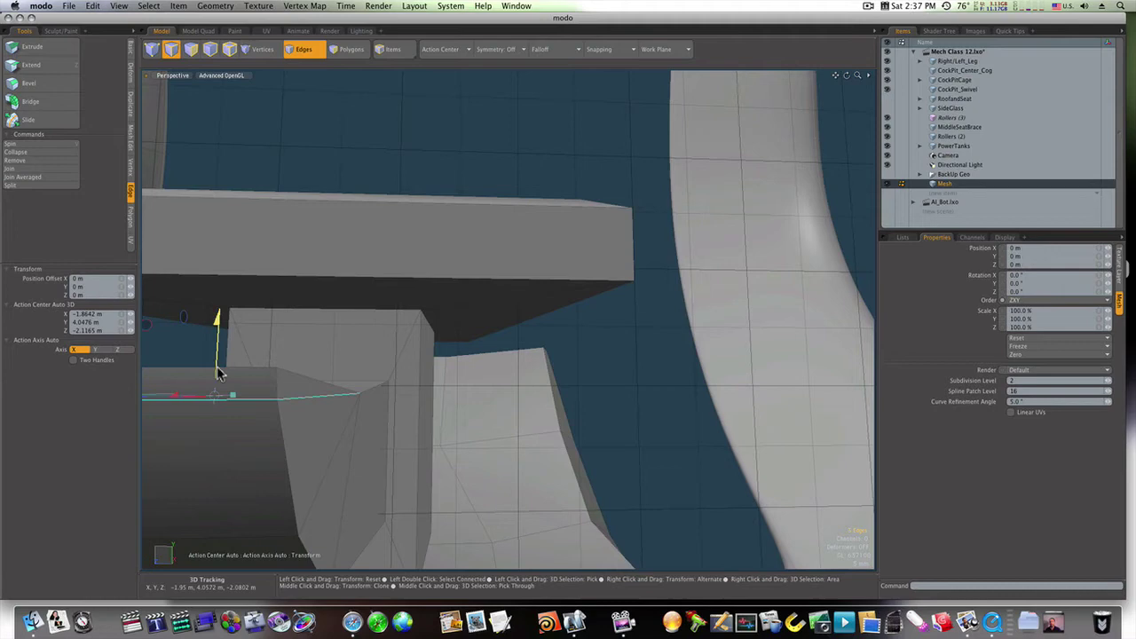
drag(213, 394, 387, 426)
key(space)
- Shift the crease edge on the arm's top about 17.4 mm along X and lower the arm's tip edge about 2.8 mm
key(3)
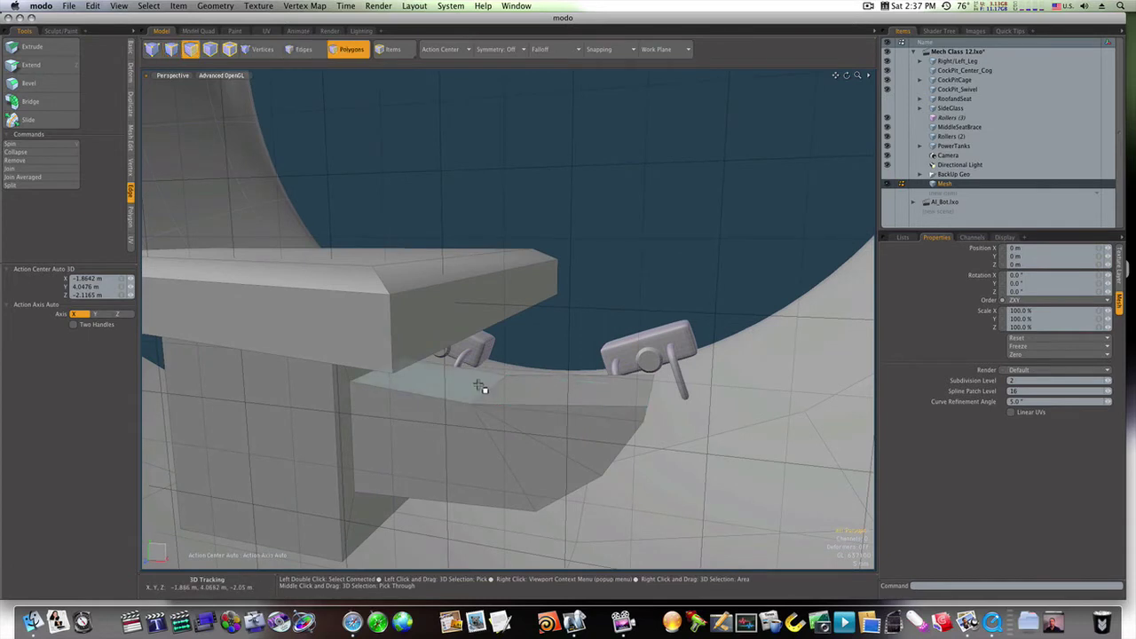
key(2)
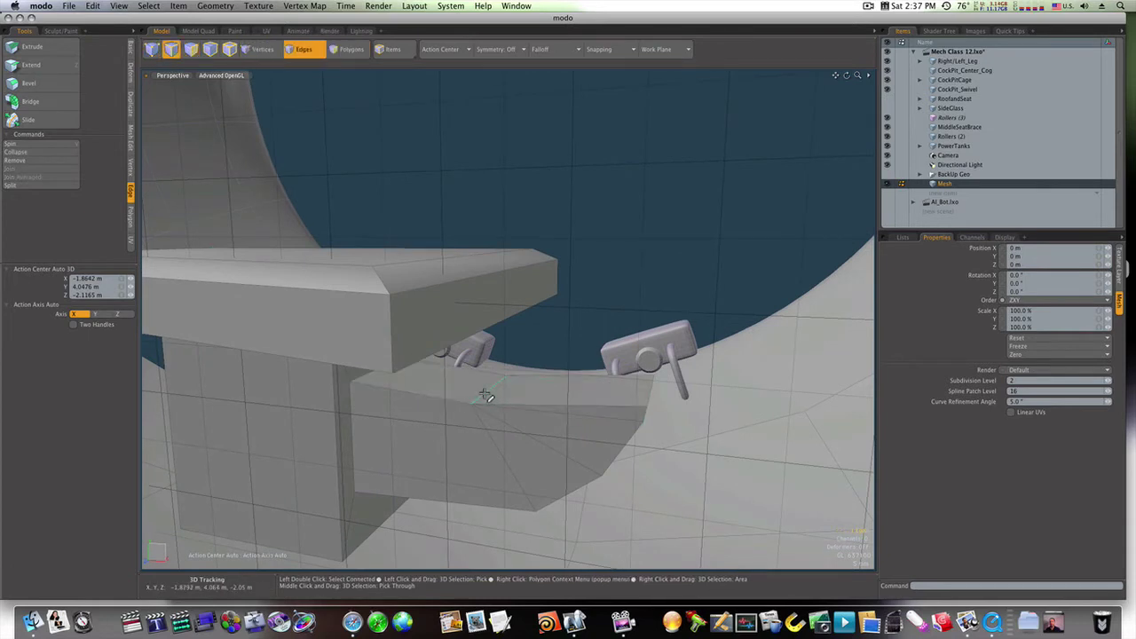
key(w)
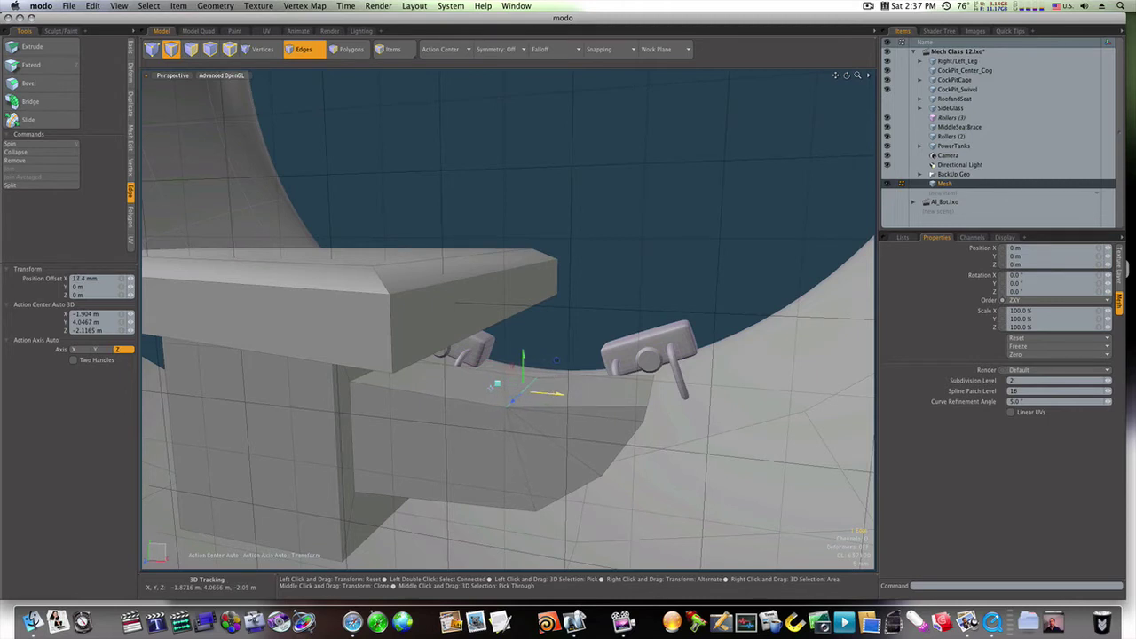
key(space)
key(w)
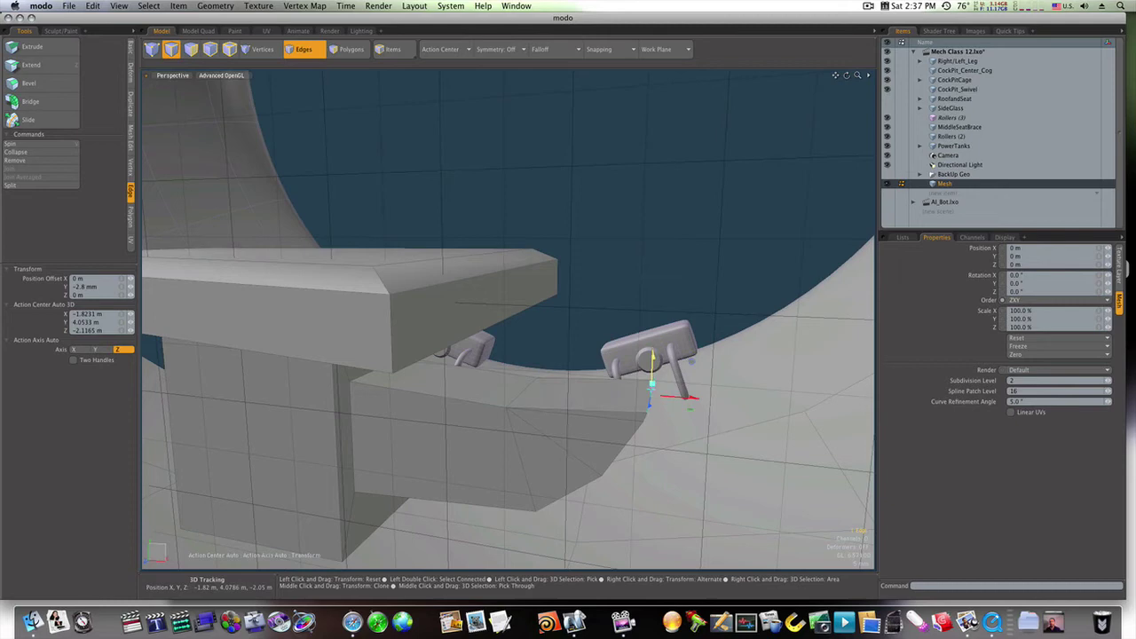
alt+drag(650, 382, 588, 425)
key(space)
- Delete the extra geometry at the arm's tip and close the opening on top with a new polygon
alt+drag(540, 456, 573, 457)
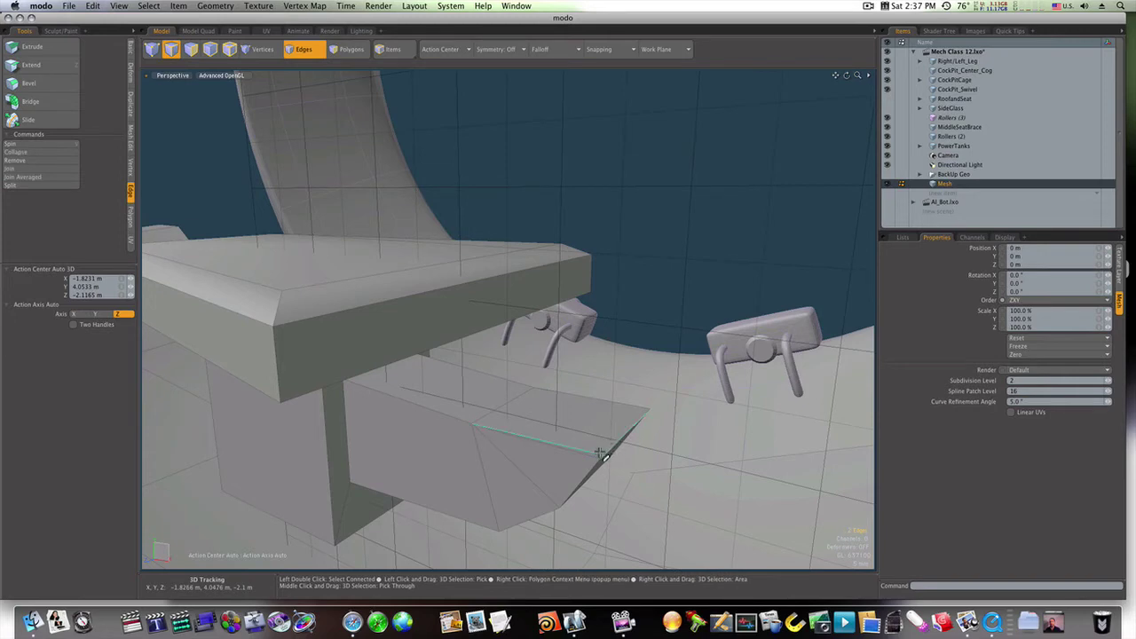
alt+drag(616, 388, 513, 455)
key(Delete)
double_click(501, 455)
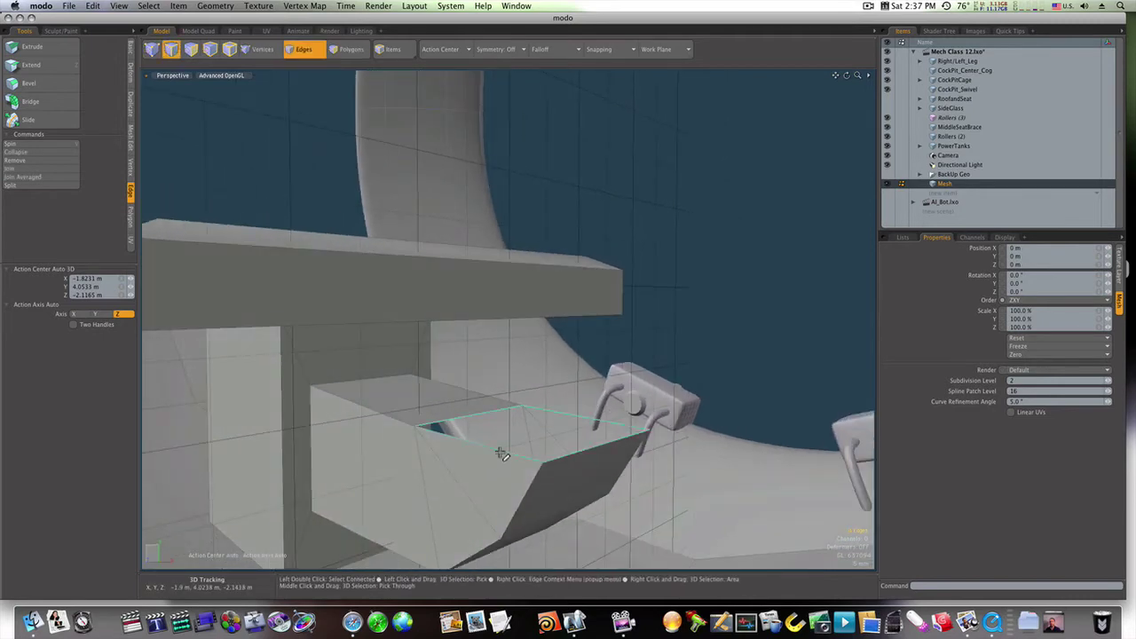
key(p)
- Extrude the new polygon on the arm's end straight up into a tall column rising past the seat plate
key(3)
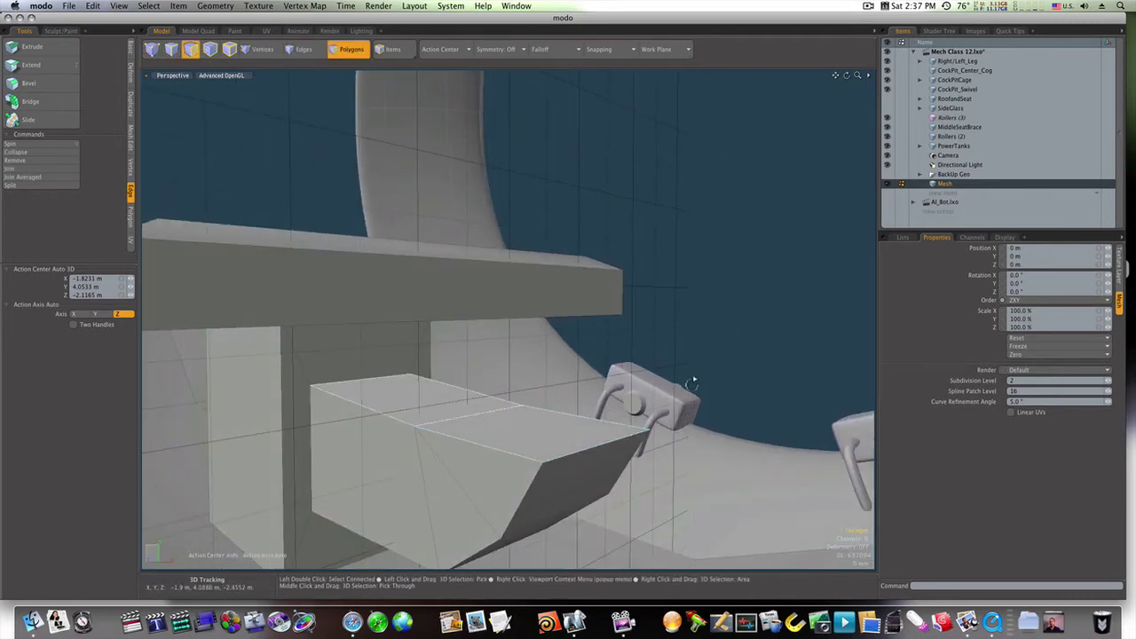
alt+drag(513, 454, 704, 405)
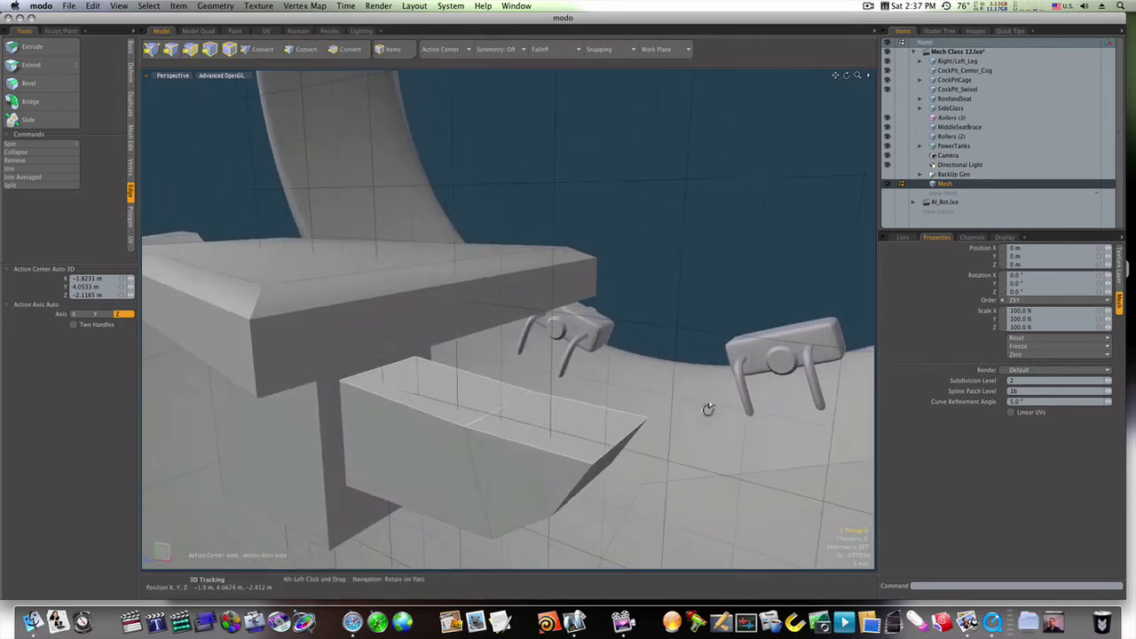
key(shift+x)
click(559, 422)
drag(561, 403, 562, 162)
ctrl+alt+drag(546, 464, 479, 448)
alt+drag(479, 449, 598, 371)
key(space)
drag(562, 310, 567, 8)
key(space)
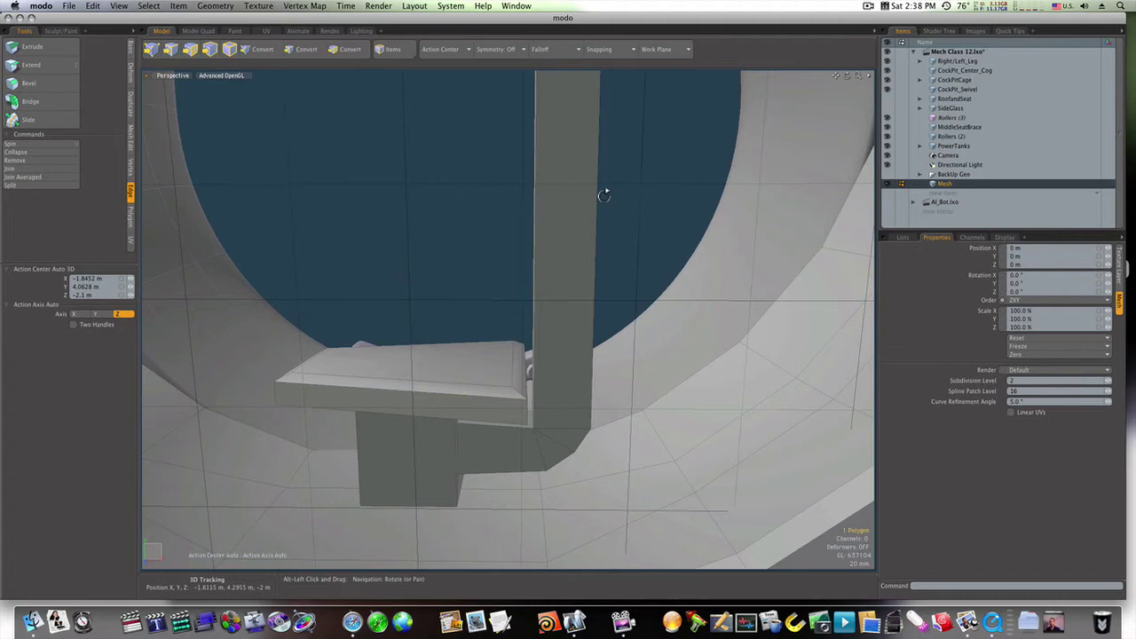
- Create a thin upright box above the seat plate, about 21 mm thick, 235 mm high and 118.5 mm wide
alt+drag(604, 193, 506, 296)
key(3)
key(1)
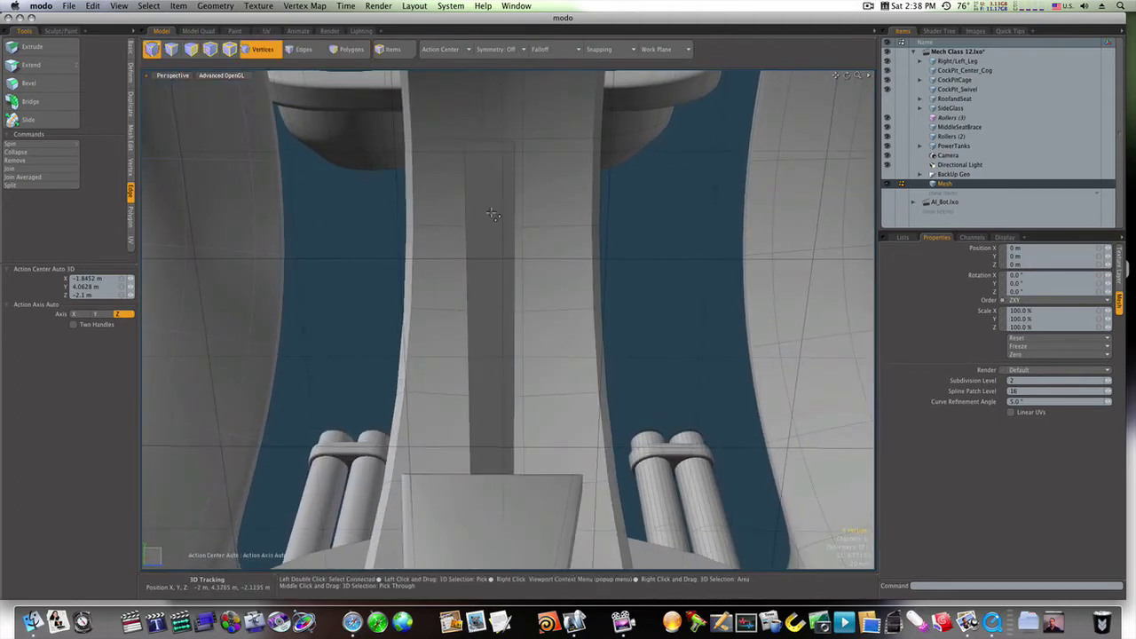
click(130, 49)
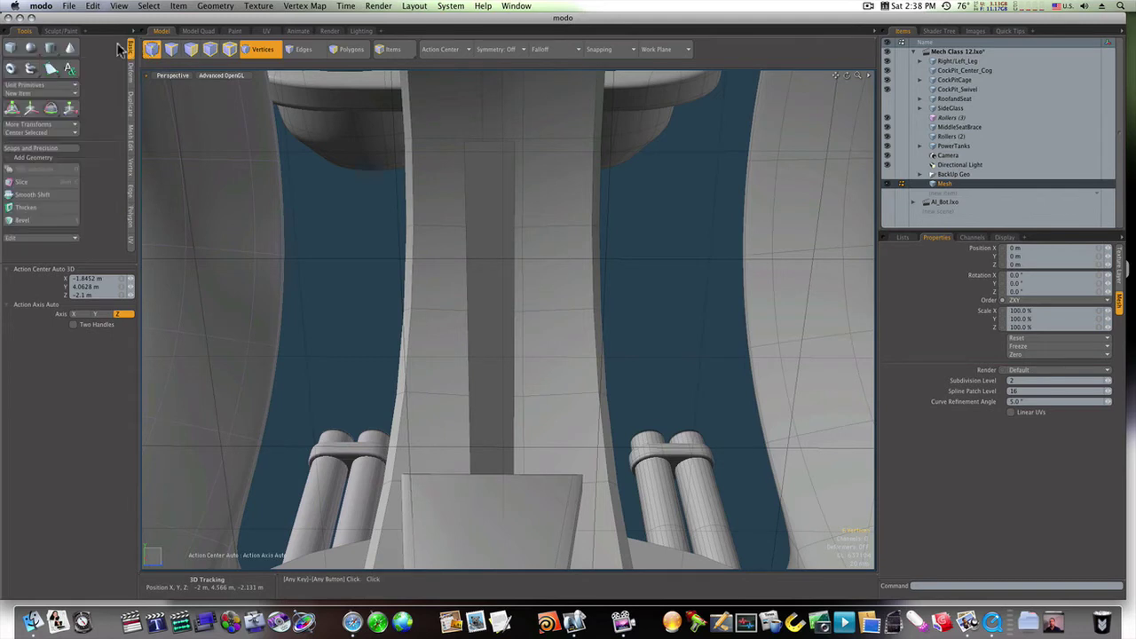
click(11, 47)
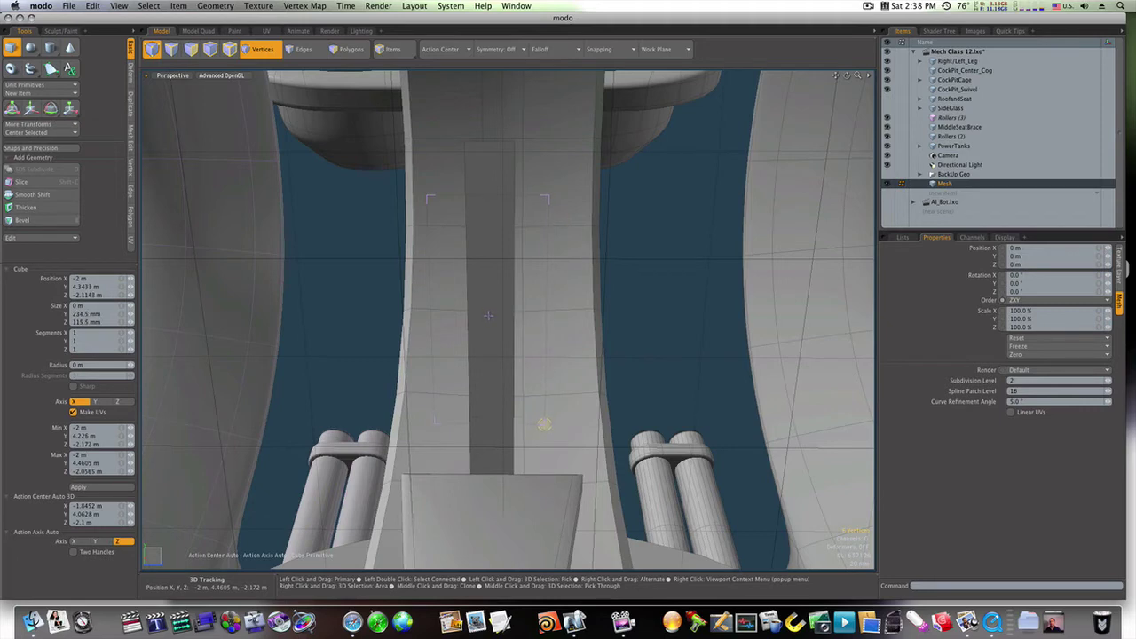
alt+drag(431, 195, 363, 208)
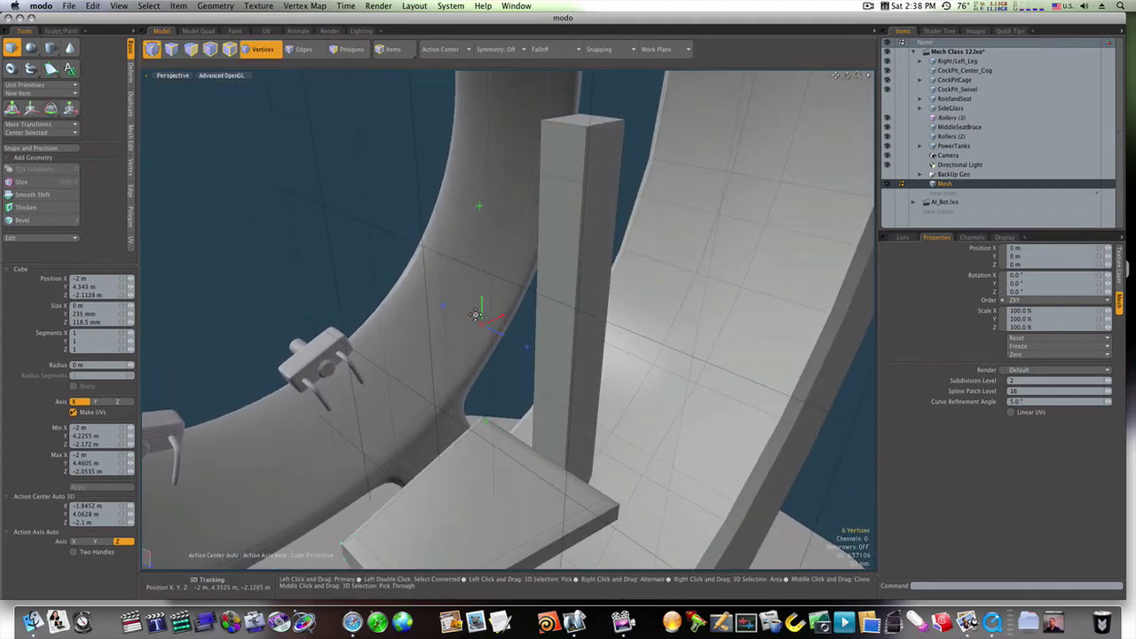
drag(480, 328, 486, 330)
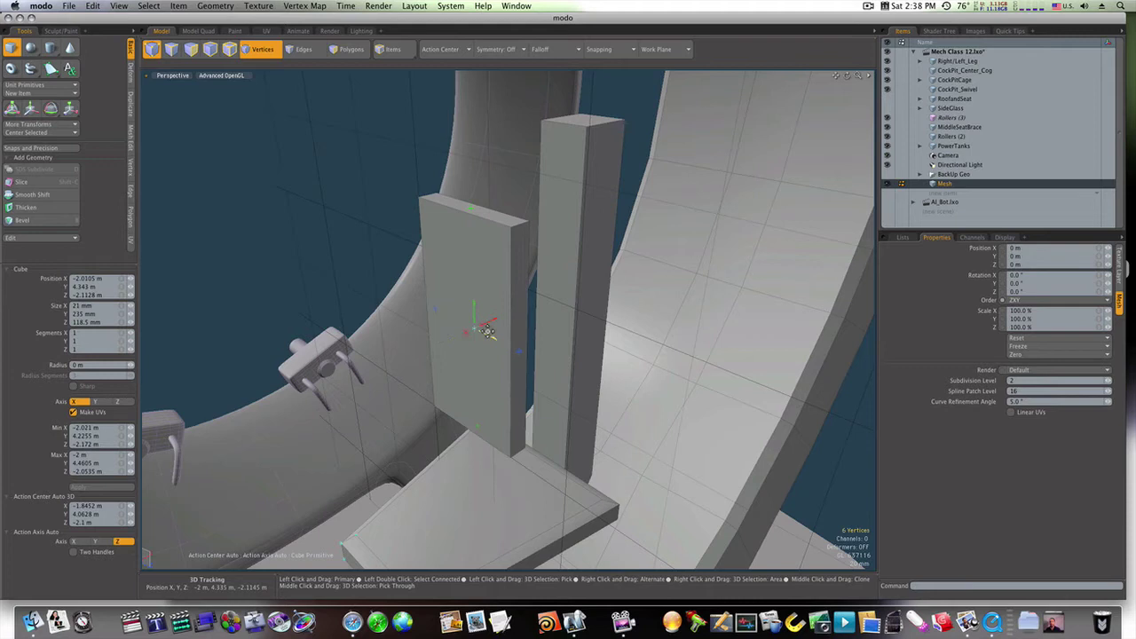
- Move the new box back to about X -1.903 m, just in front of the column, and stretch it taller
drag(486, 267, 569, 247)
drag(551, 182, 557, 156)
alt+drag(491, 399, 537, 384)
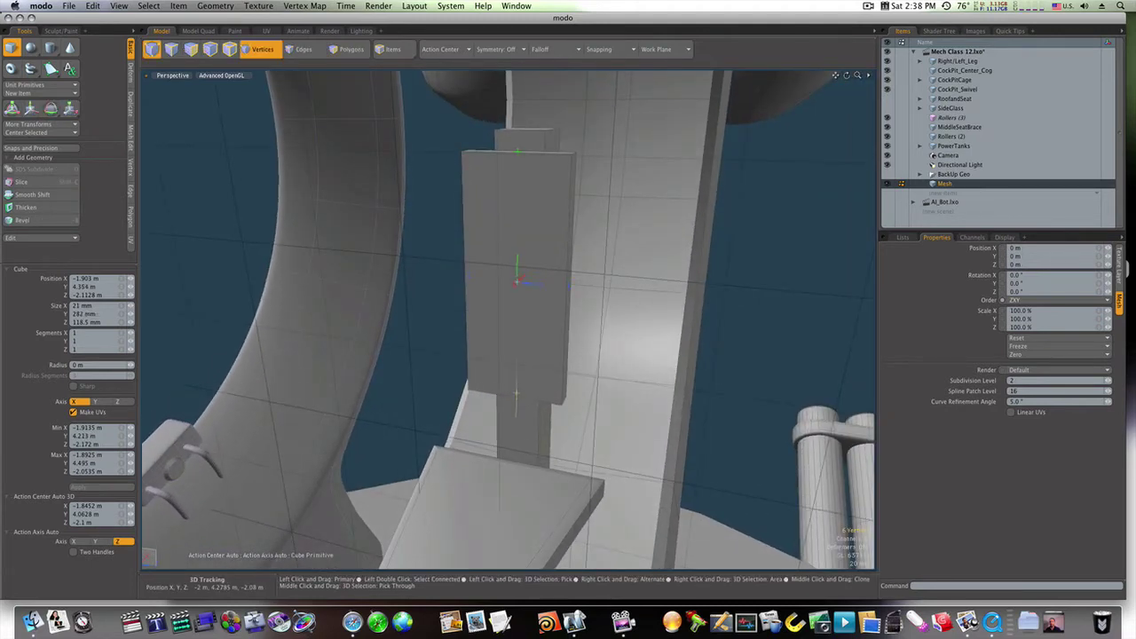
key(q)
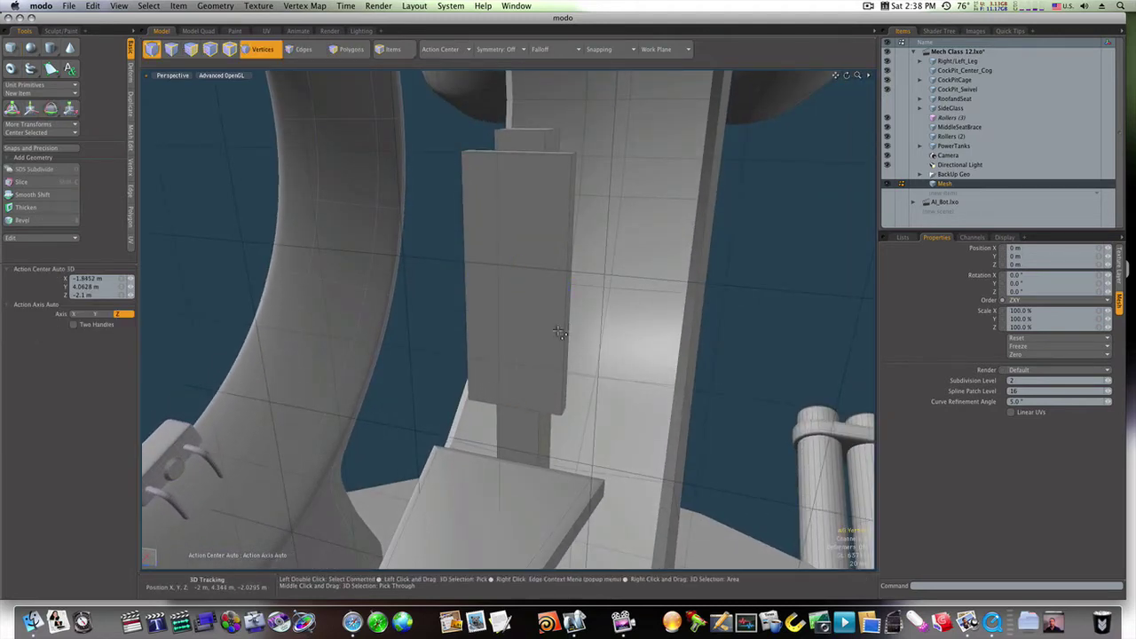
- Loop-slice the backrest box once across its height at 50%
key(3)
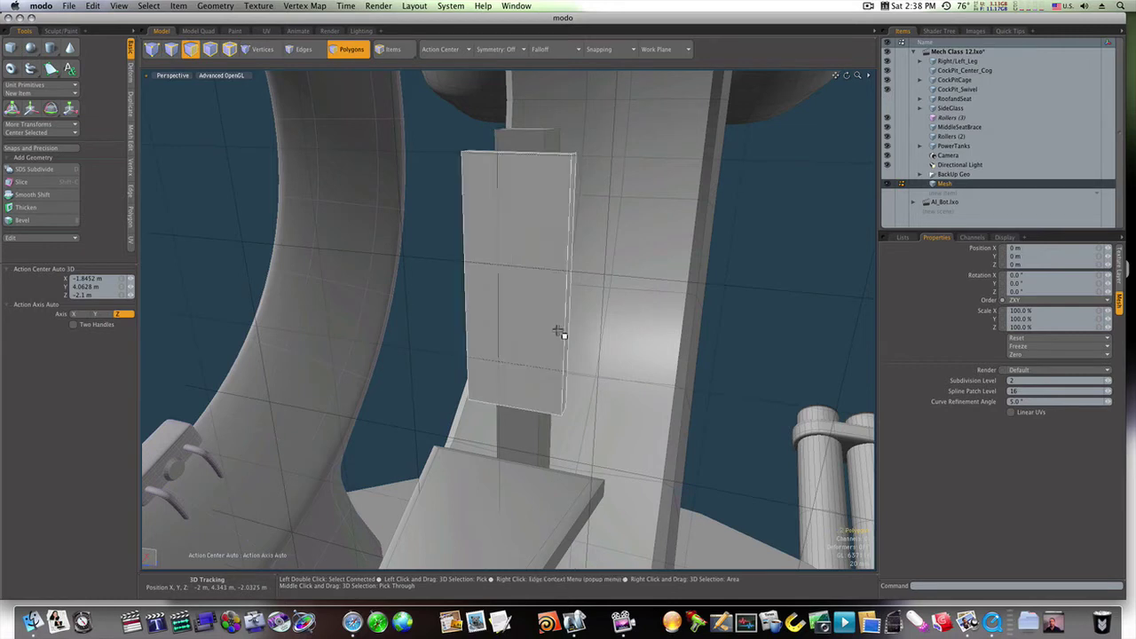
key(alt+c)
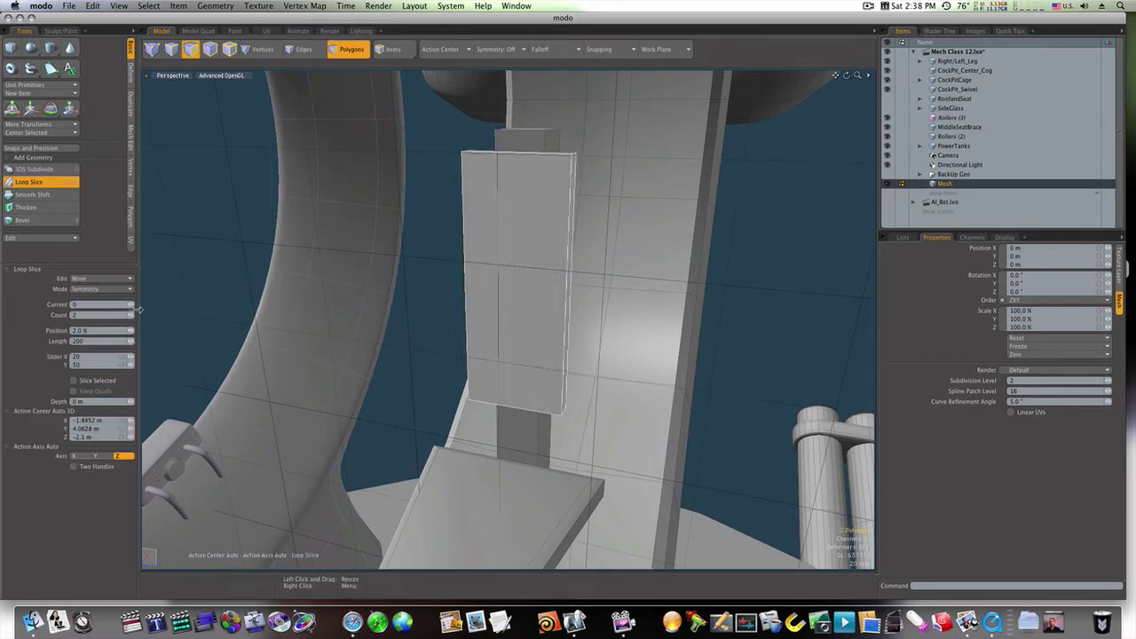
click(502, 319)
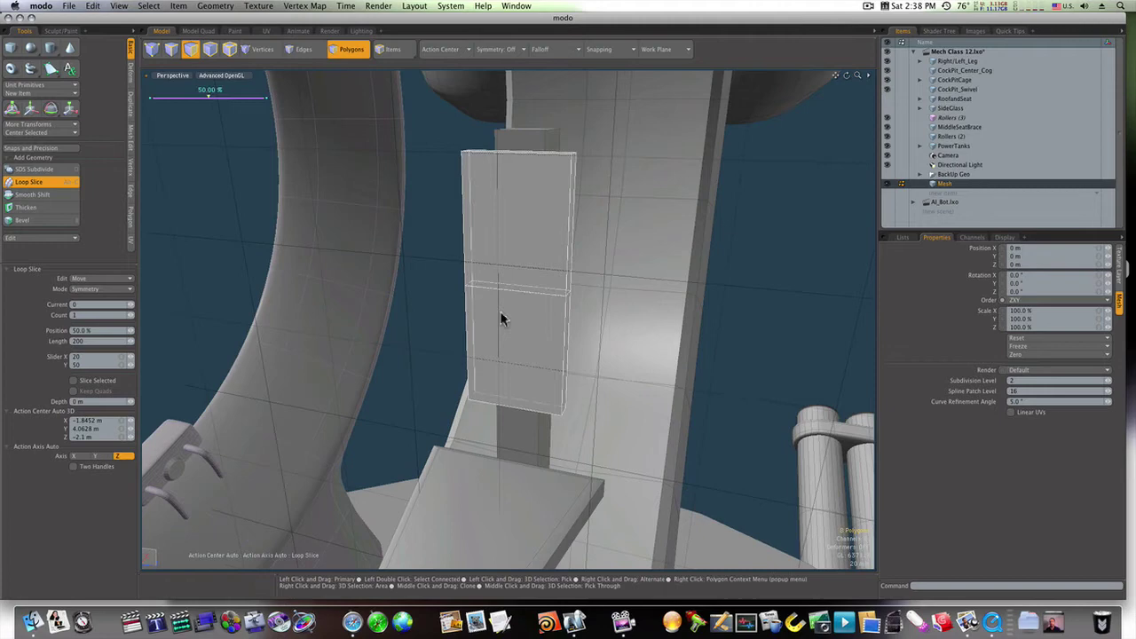
key(space)
- Select the two side faces of the backrest's lower half and bevel them outward into wings
click(523, 319)
click(754, 338)
alt+drag(756, 338, 464, 311)
key(3)
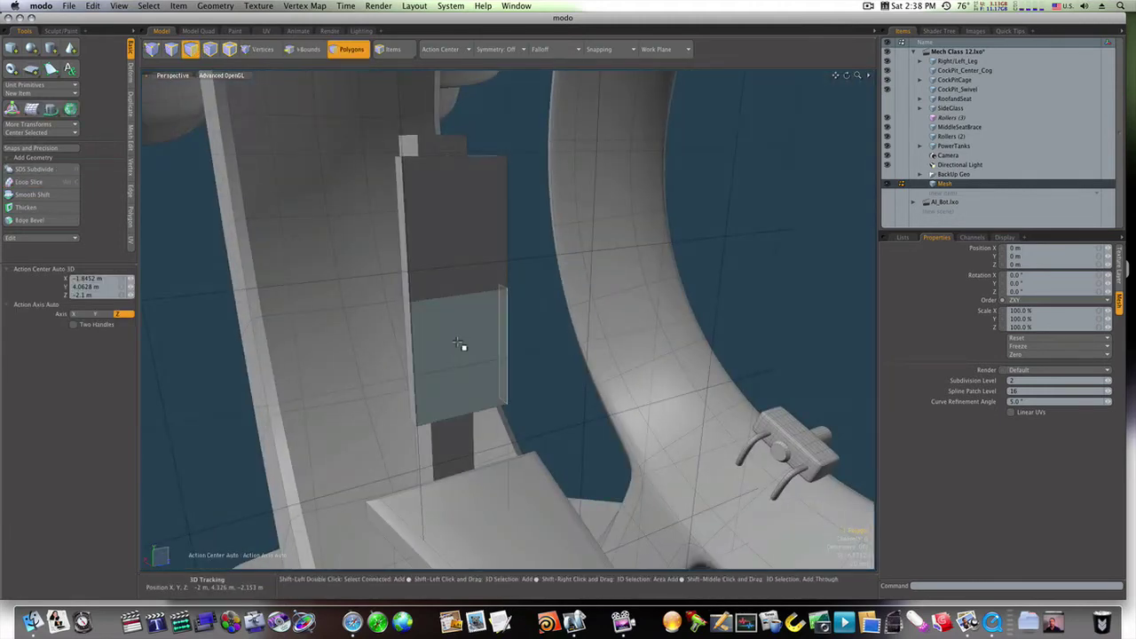
key(b)
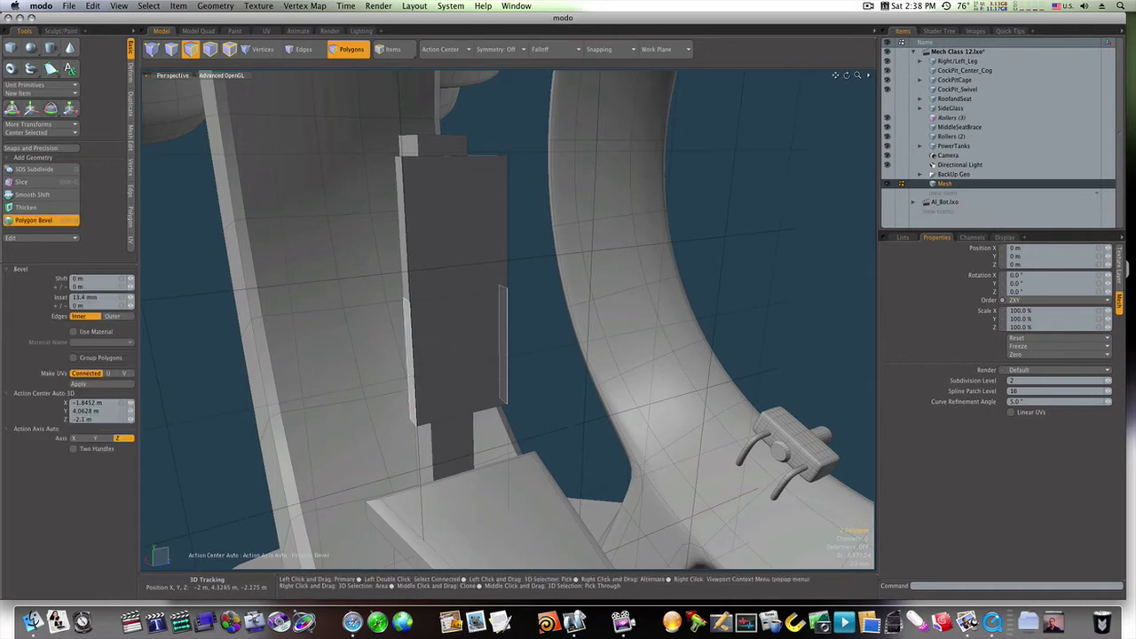
drag(459, 374, 456, 413)
- Scale the lower wings' end faces to about 45.5% in Y and shift them forward, away from the column
key(r)
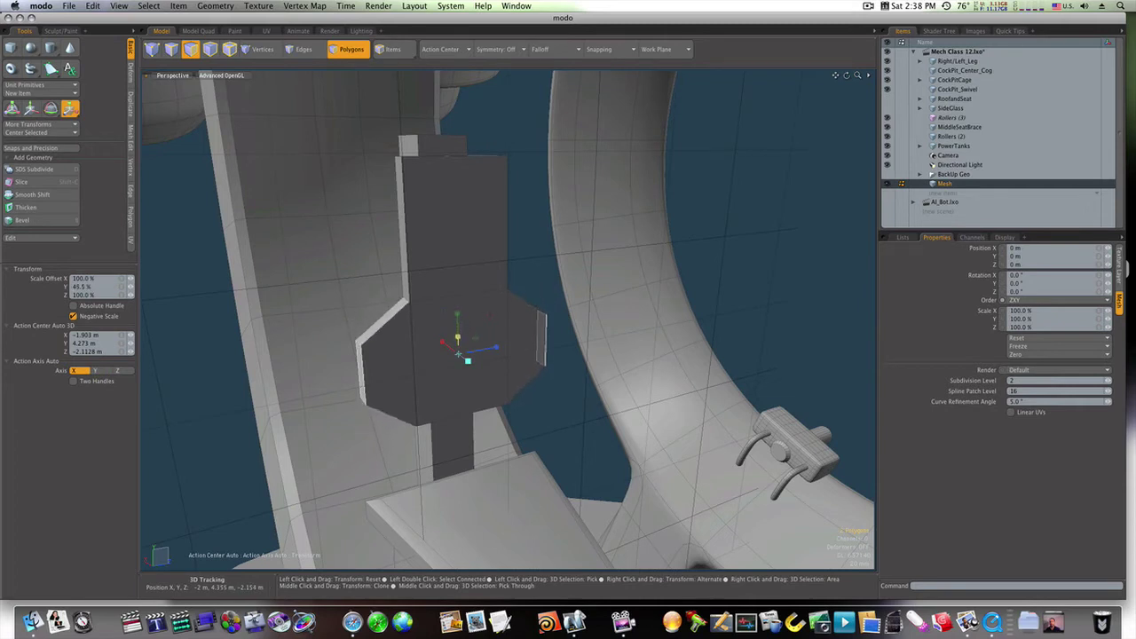
key(space)
alt+drag(491, 307, 485, 309)
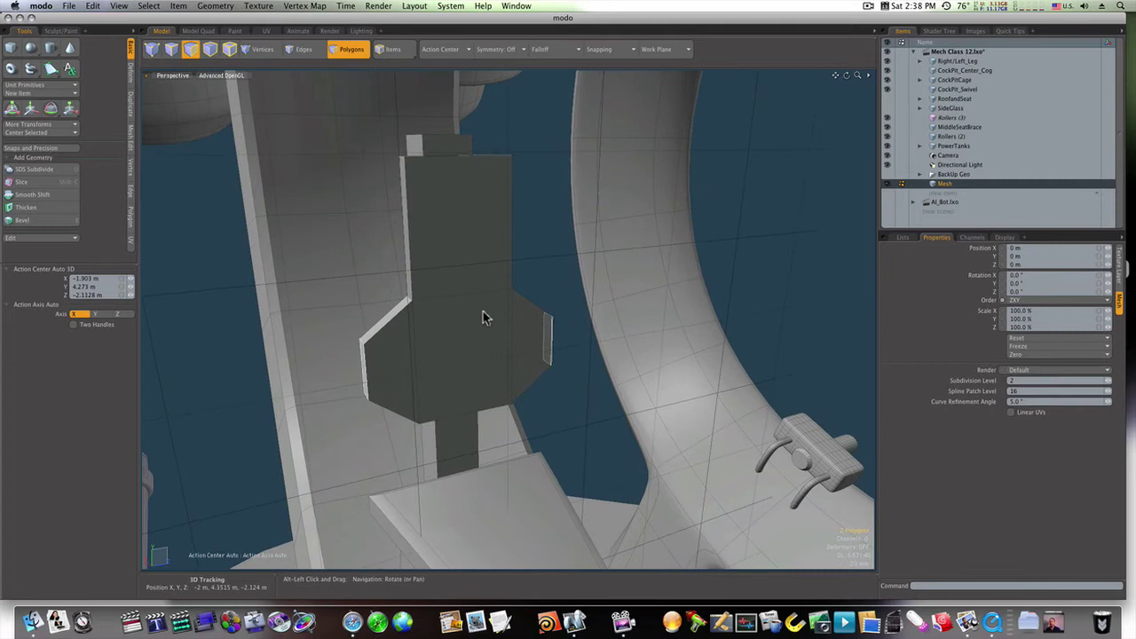
key(w)
drag(450, 346, 462, 355)
key(space)
- Select the two side faces of the backrest's upper half and bevel them outward into wings
alt+drag(436, 284, 596, 263)
shift+click(597, 263)
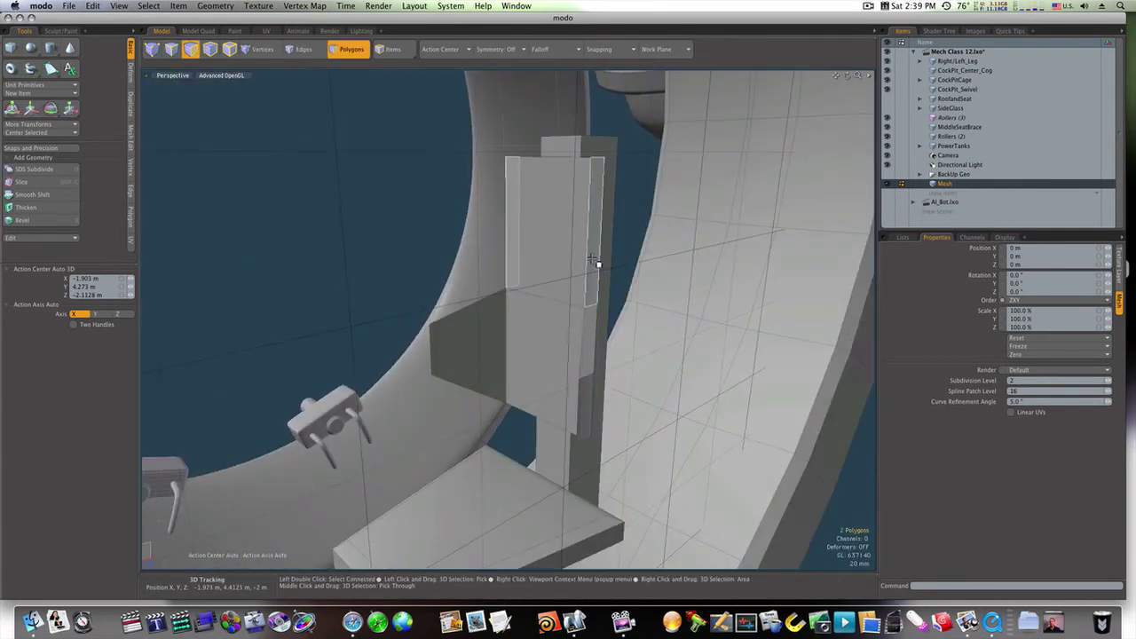
key(b)
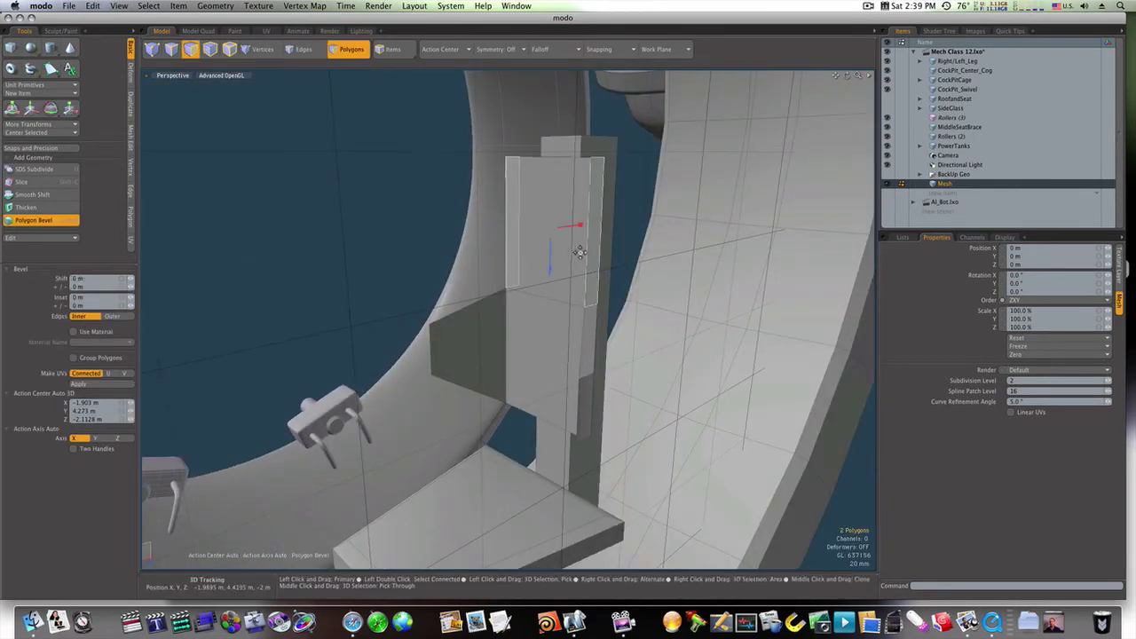
drag(550, 262, 549, 309)
- Scale the upper wings' end faces to just over half their height and shift them about -48.5 mm along X
key(y)
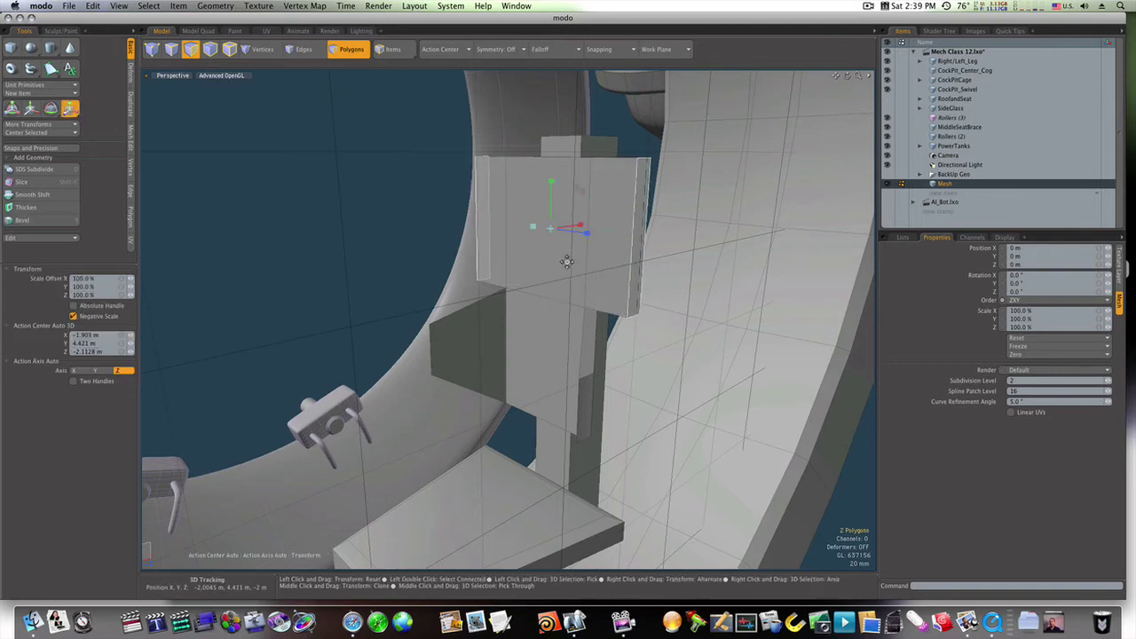
drag(550, 188, 551, 201)
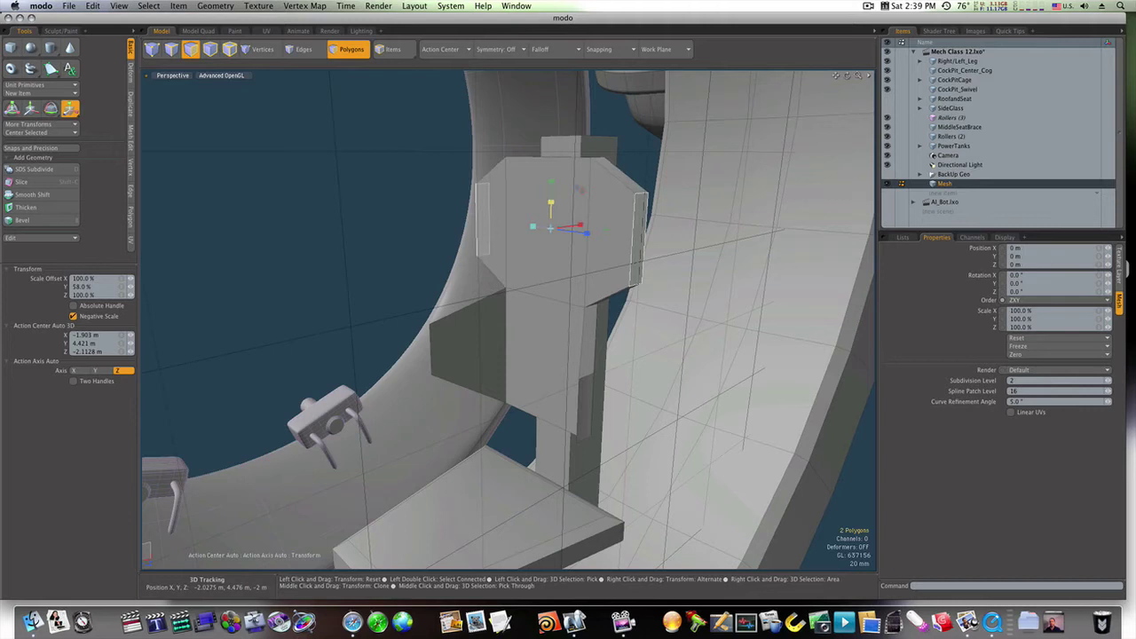
key(w)
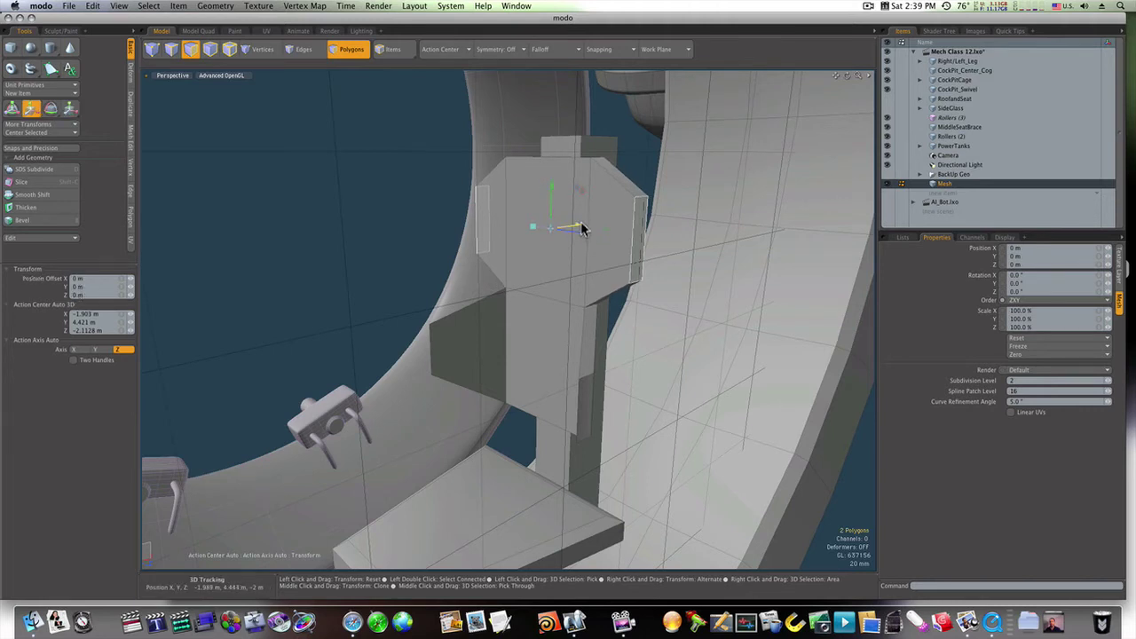
drag(581, 229, 551, 233)
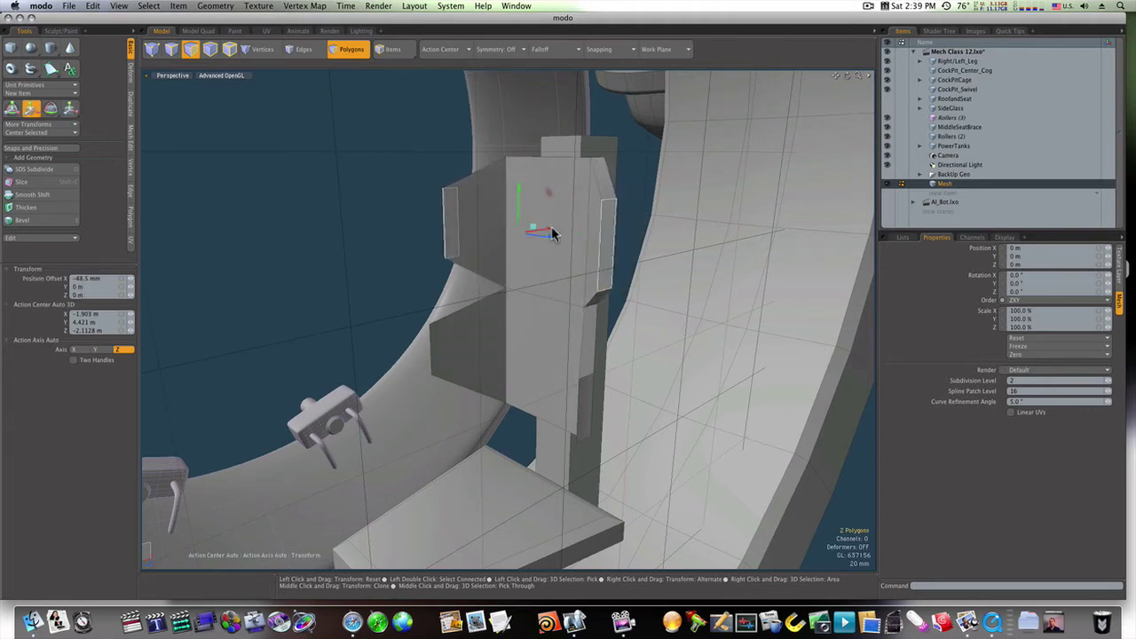
key(space)
- Loop-slice the backrest's thickness all around with two symmetric cuts at 16.5%
click(609, 220)
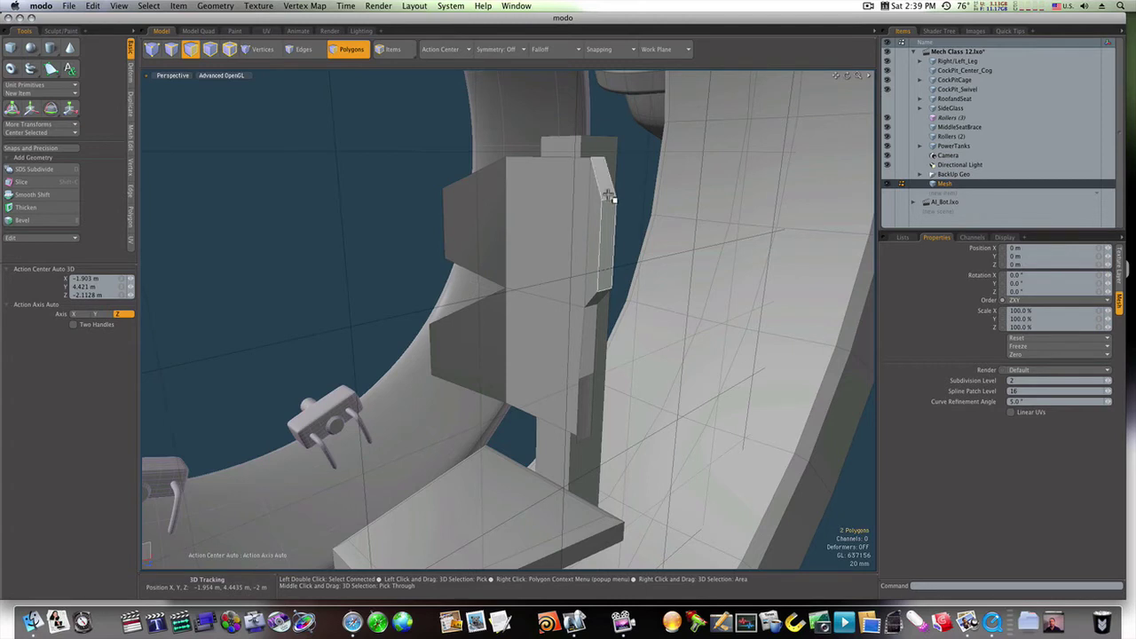
key(alt+c)
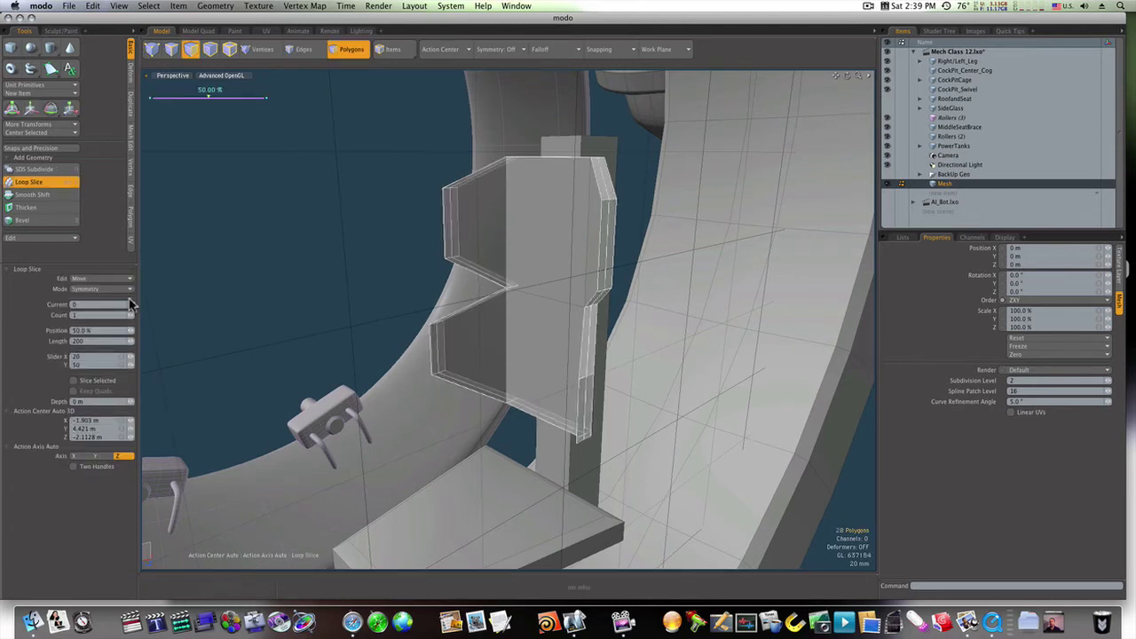
click(131, 317)
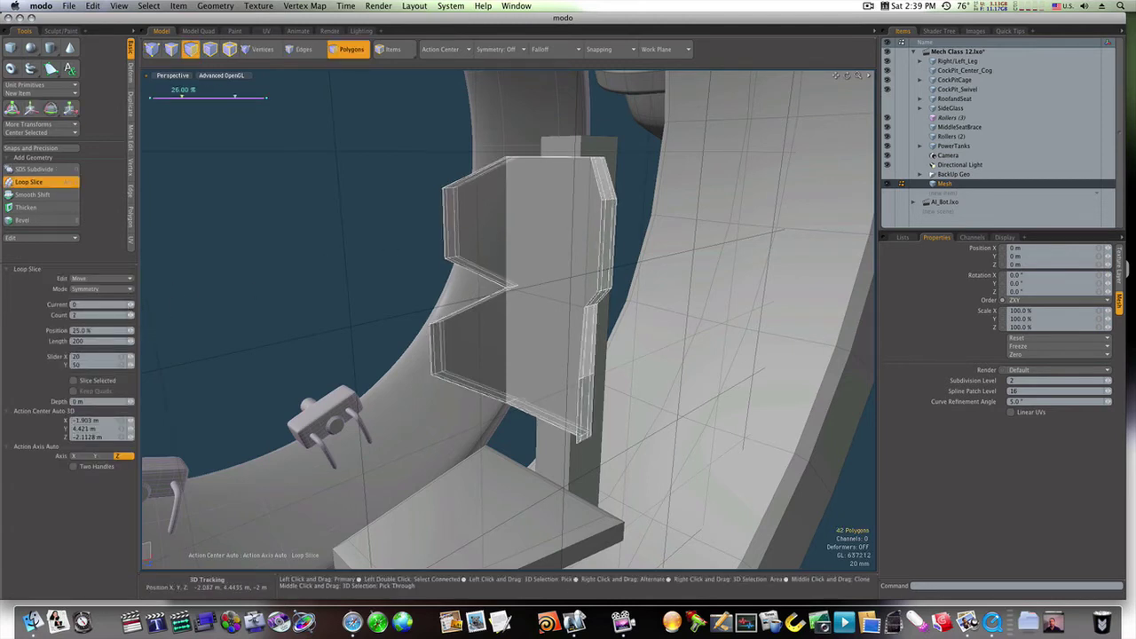
drag(130, 331, 122, 331)
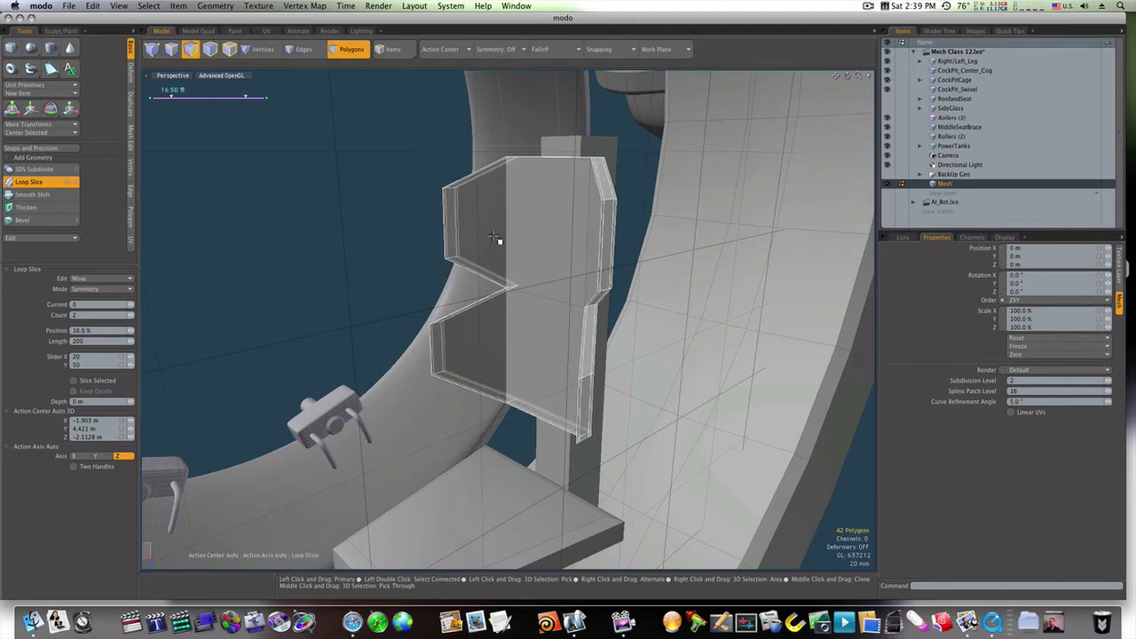
key(space)
- Loop-slice the seat plate's thickness with two symmetric cuts at 16.5%, near its upper and lower edges
key(5)
alt+drag(553, 357, 466, 299)
key(3)
click(442, 302)
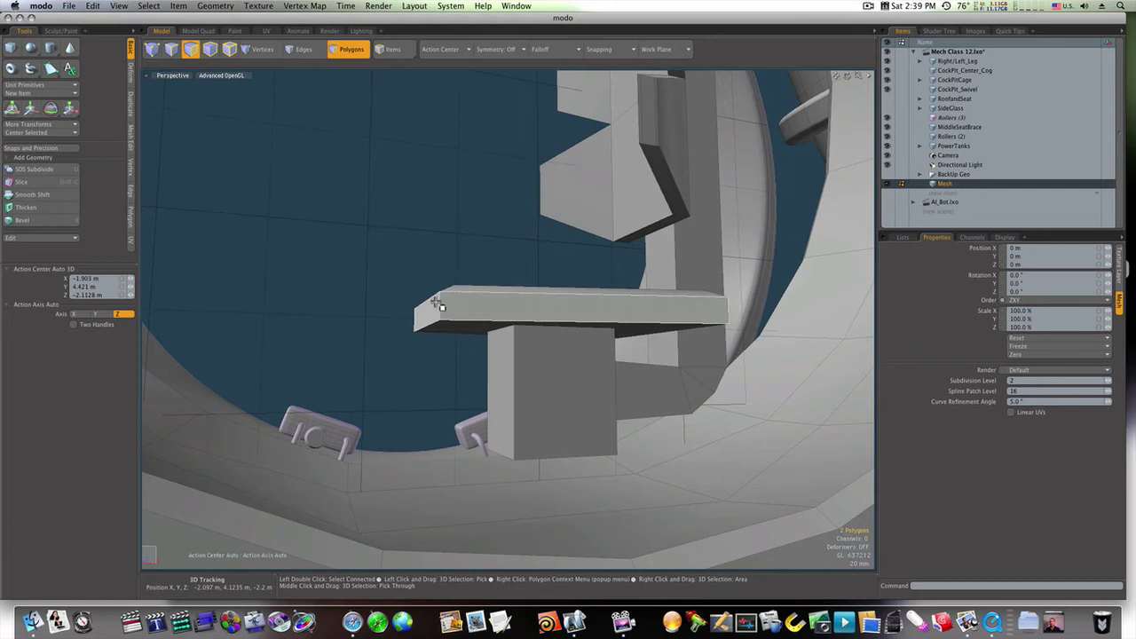
key(alt+c)
click(437, 302)
key(space)
- Loop-slice the seat plate in its other two directions with symmetric pairs of cuts at 16.5%, including the connected pedestal
drag(469, 300, 471, 291)
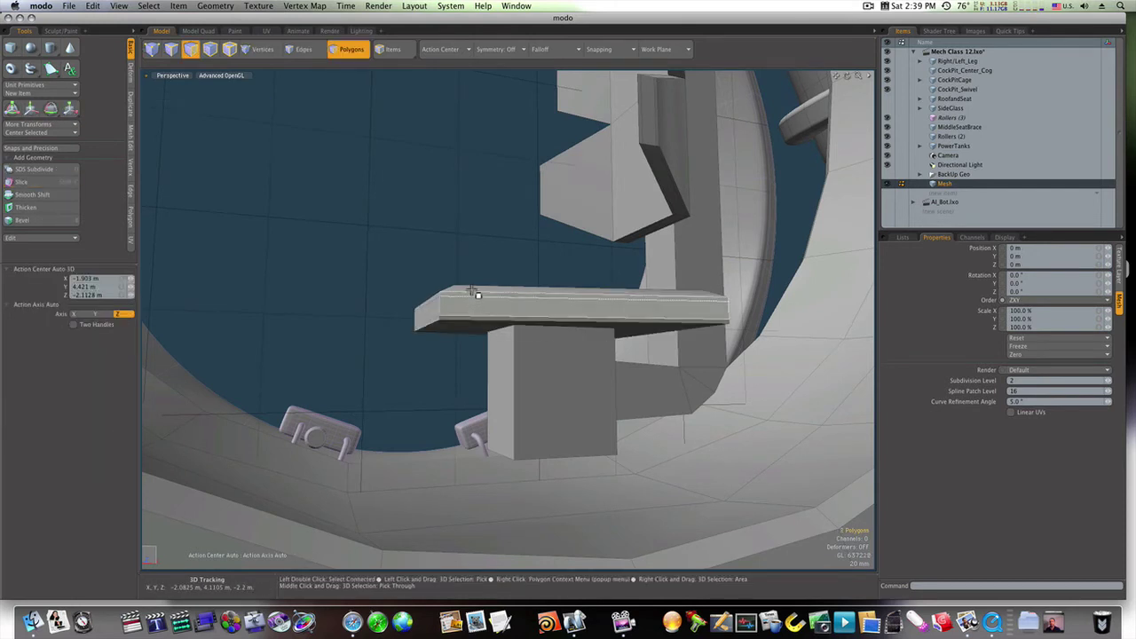
key(alt+c)
click(461, 298)
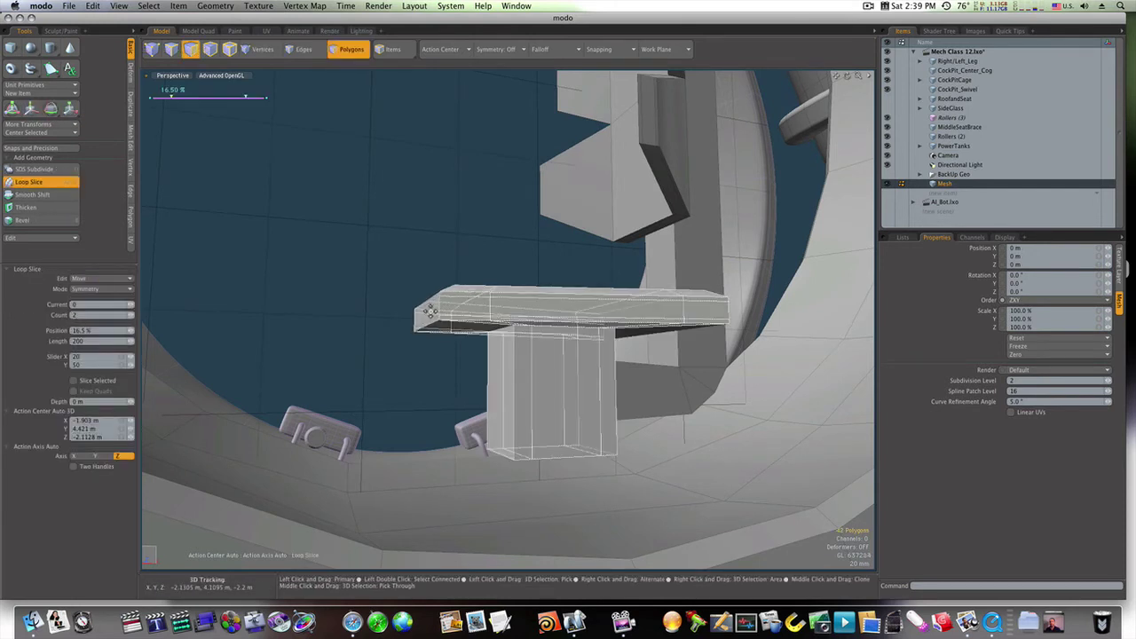
key(space)
key(alt+c)
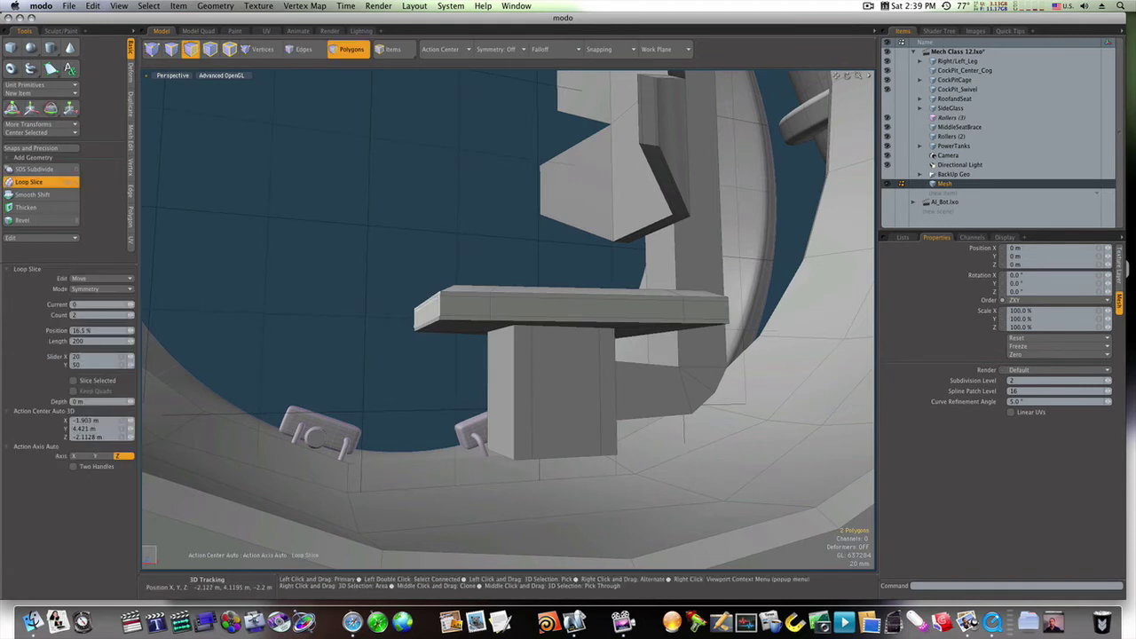
click(434, 304)
key(space)
- Loop-slice the pedestal and its connecting arm with two symmetric cuts close to their outer edges
click(535, 367)
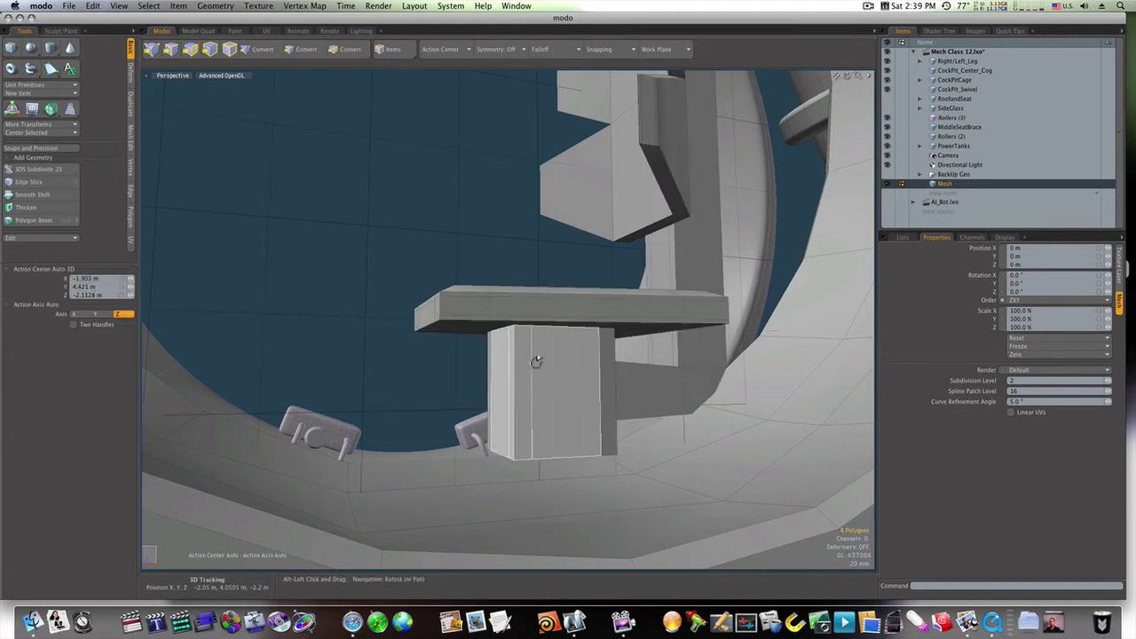
key(alt+c)
drag(535, 368, 518, 367)
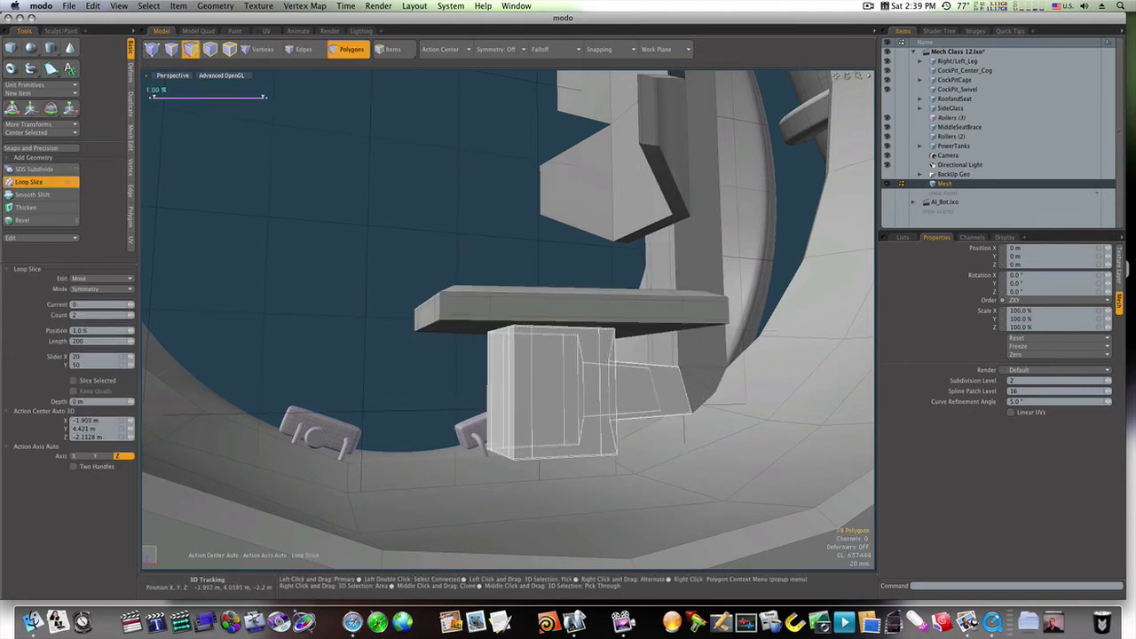
key(space)
- Loop-slice the tall column from its top face with two symmetric cuts at about 6%
alt+drag(641, 372, 615, 367)
alt+shift+drag(615, 367, 633, 157)
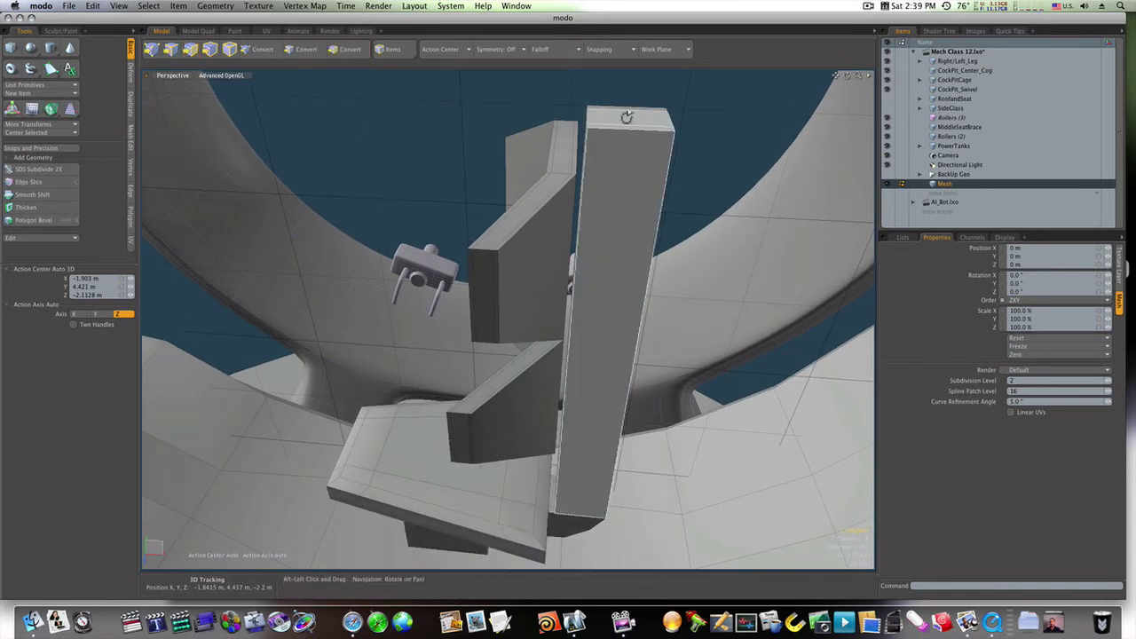
key(alt+c)
click(626, 117)
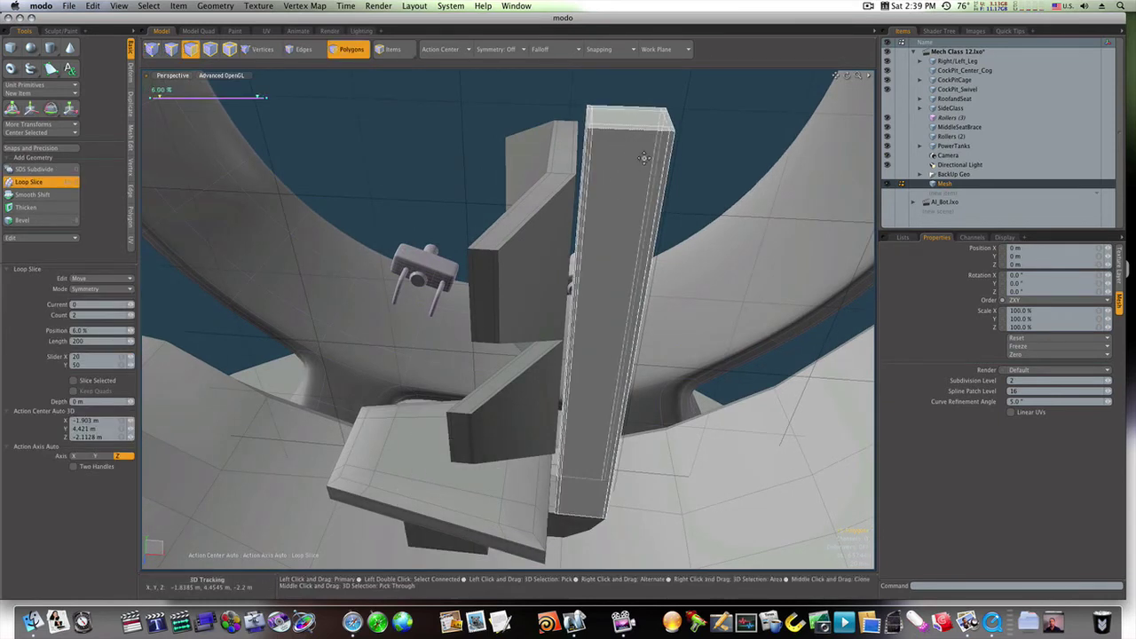
key(space)
- Preview the seat with subdivision smoothing and return it to plain polygons
key(Tab)
alt+drag(641, 233, 608, 269)
key(Tab)
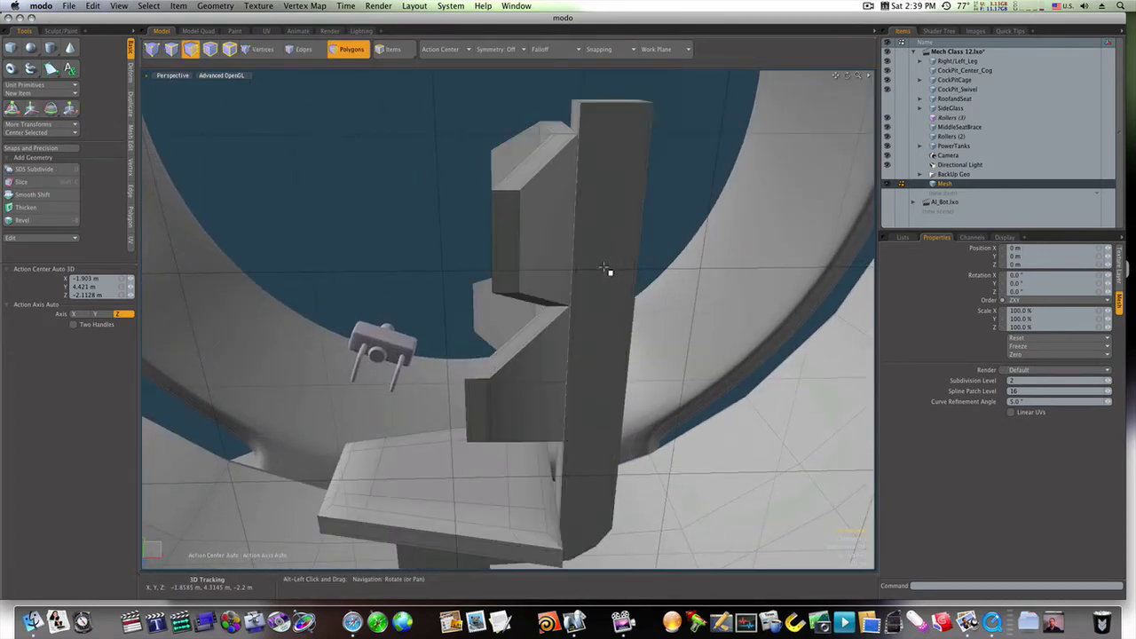
- Select the whole winged backrest and move it about -12 mm along X, away from the column
double_click(547, 268)
key(w)
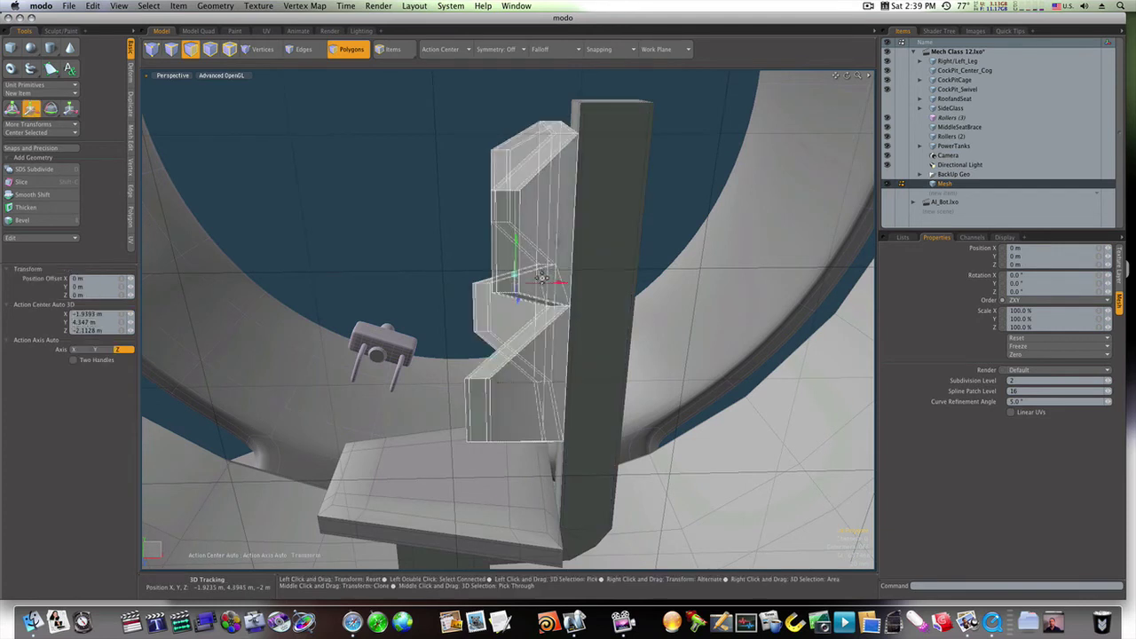
drag(539, 291, 516, 290)
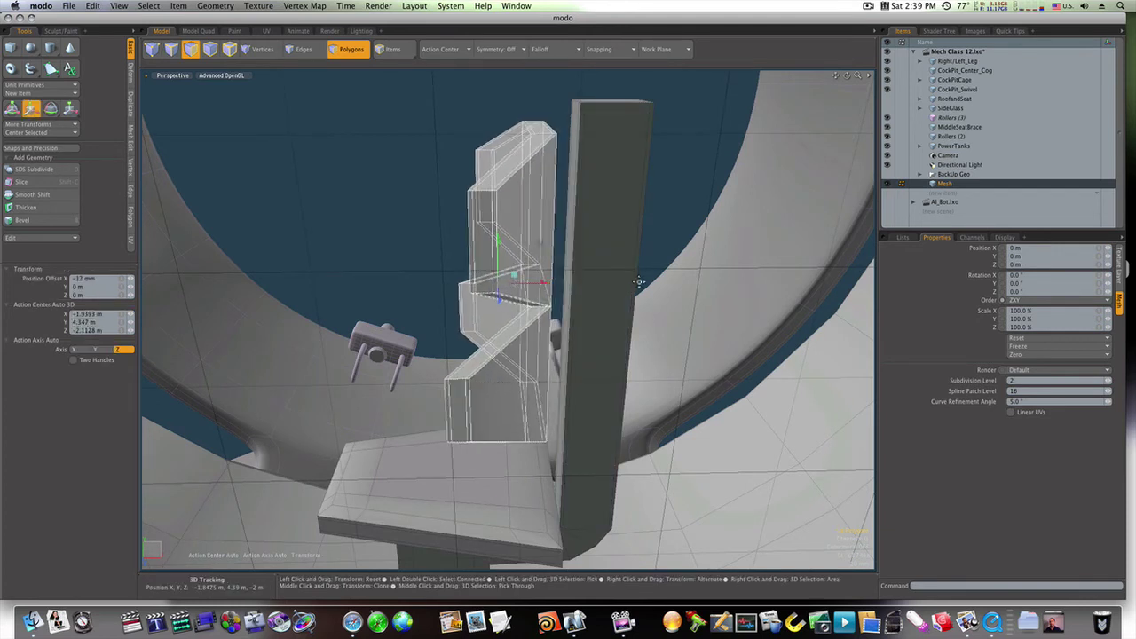
- Loop-slice the tall column across its height with two symmetric cuts at 43.5%
key(q)
click(634, 280)
shift+click(572, 282)
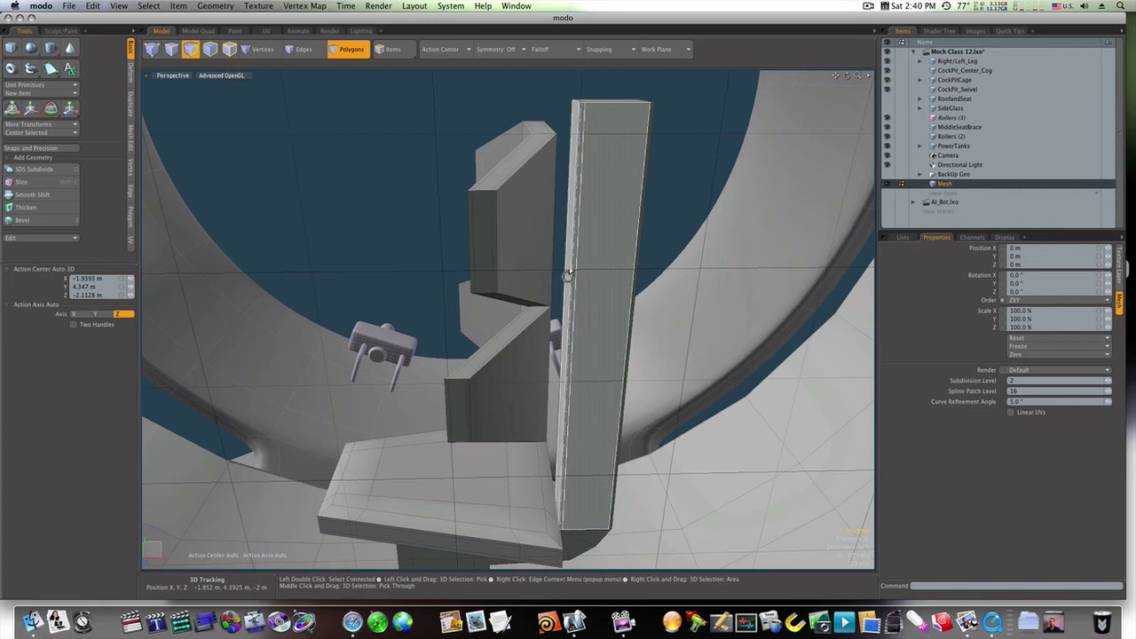
key(alt+c)
drag(585, 277, 635, 277)
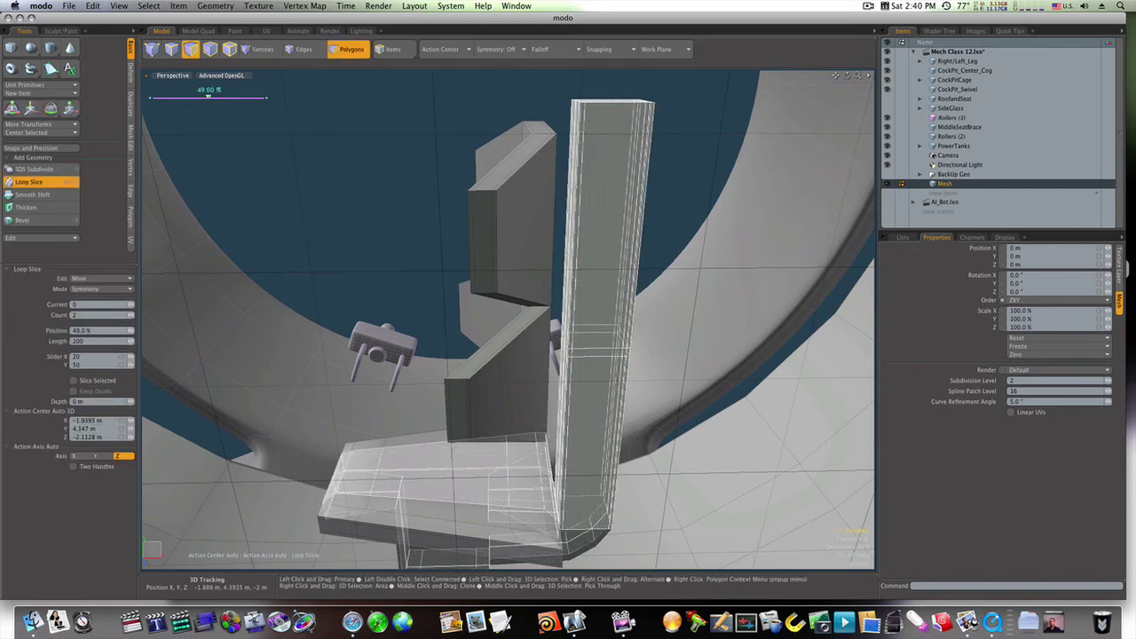
drag(208, 95, 201, 95)
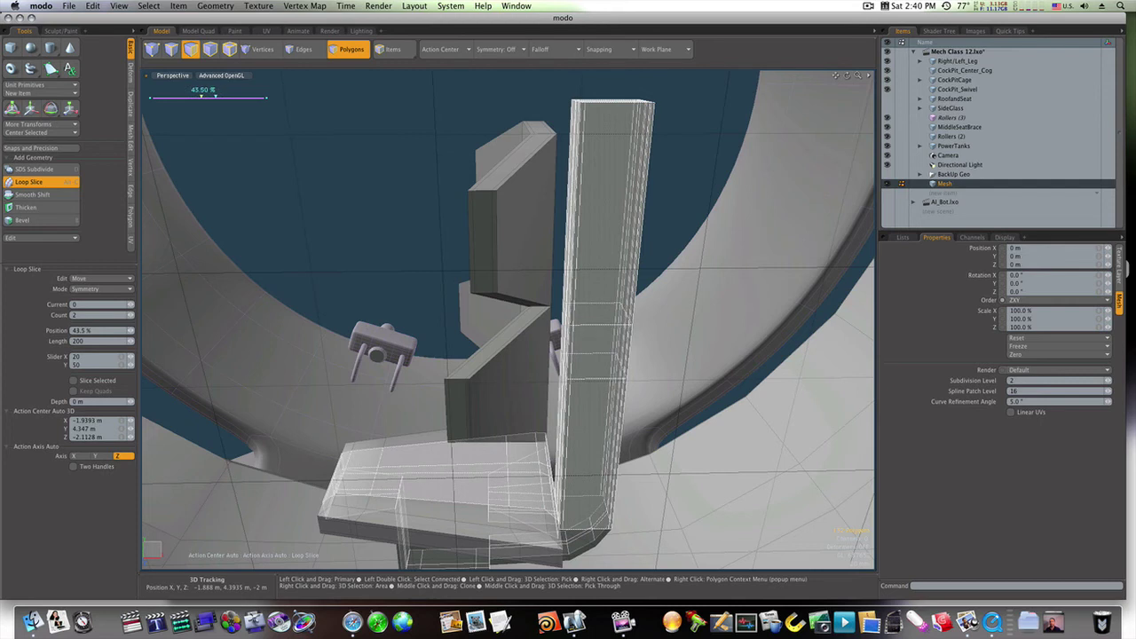
key(space)
click(447, 267)
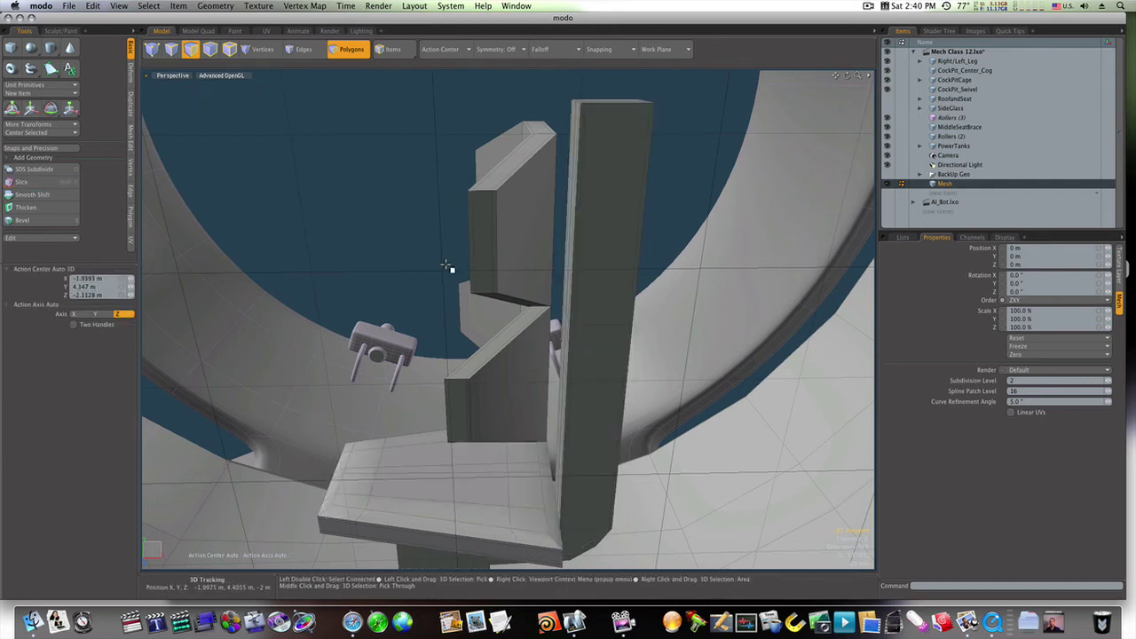
key(Tab)
key(Tab)
- Move the column's two middle edge loops about 82 mm up along Y and select the narrow polygons between them facing the backrest
click(583, 316)
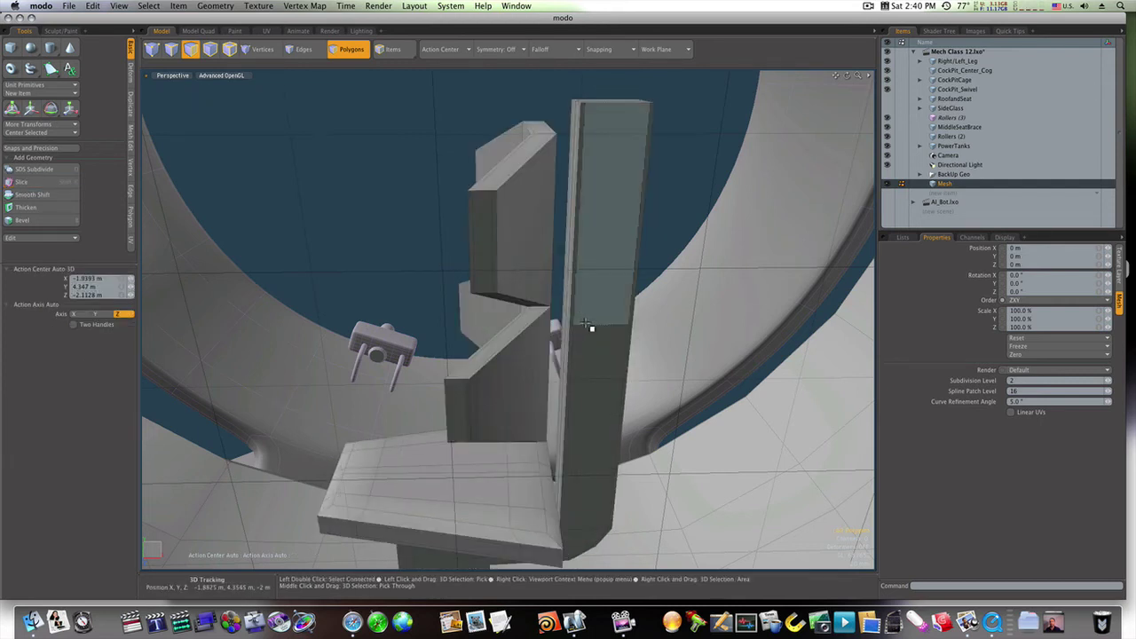
key(2)
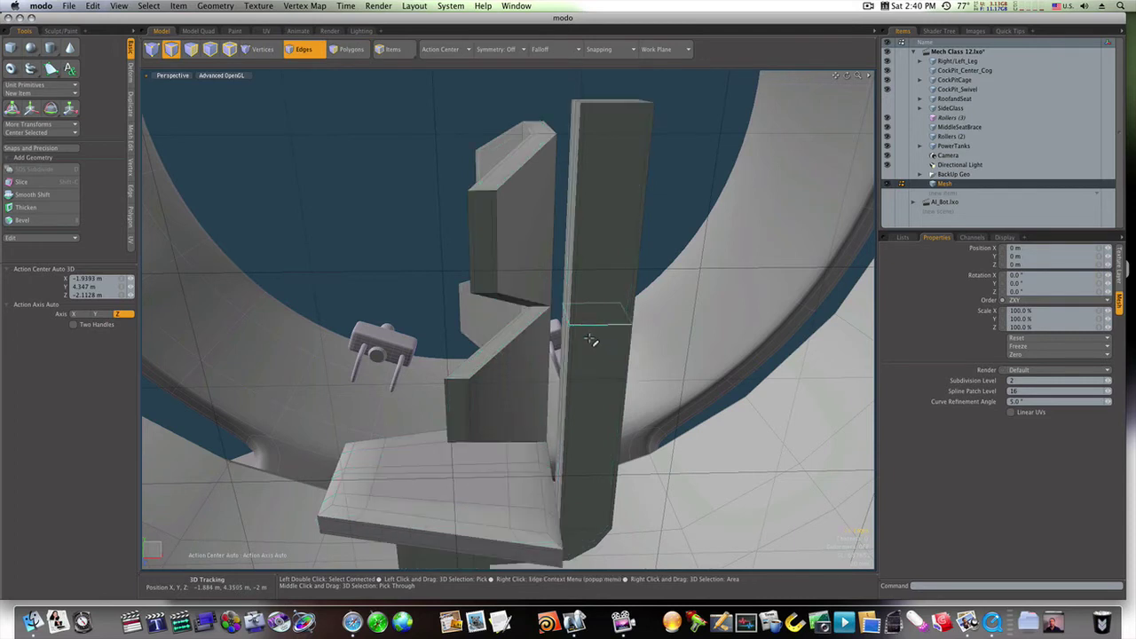
key(Tab)
click(983, 323)
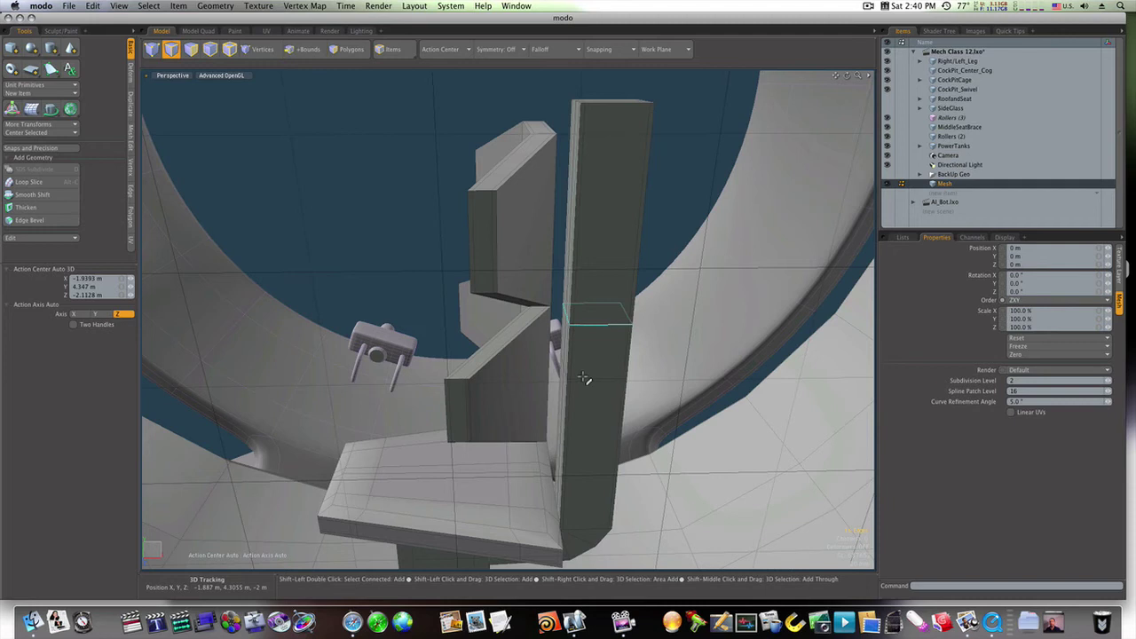
key(2)
key(w)
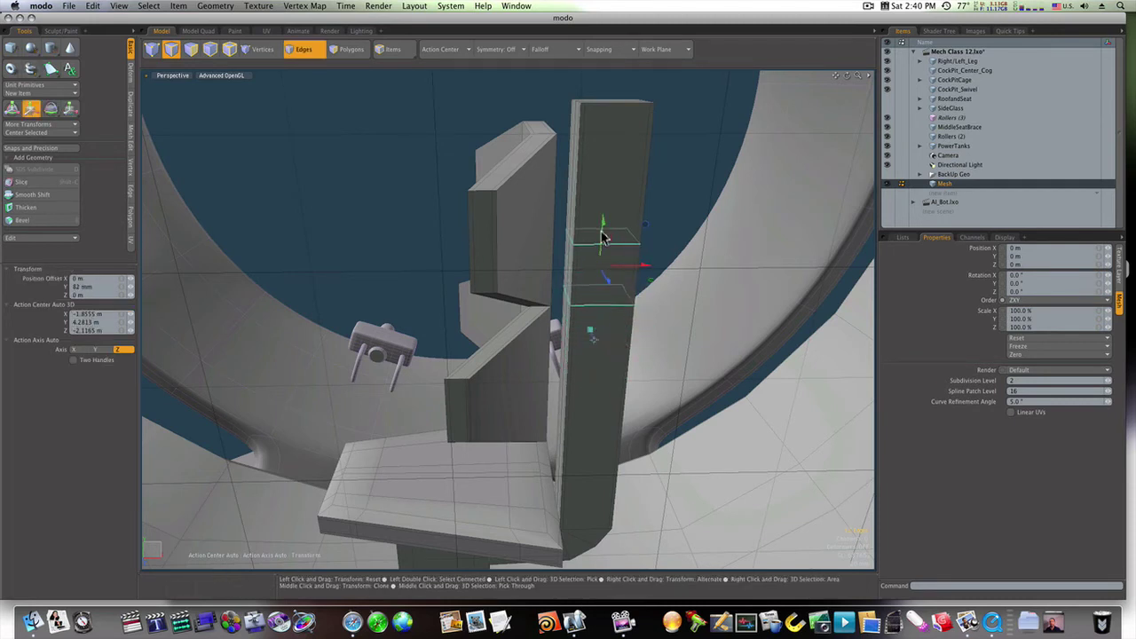
key(q)
key(3)
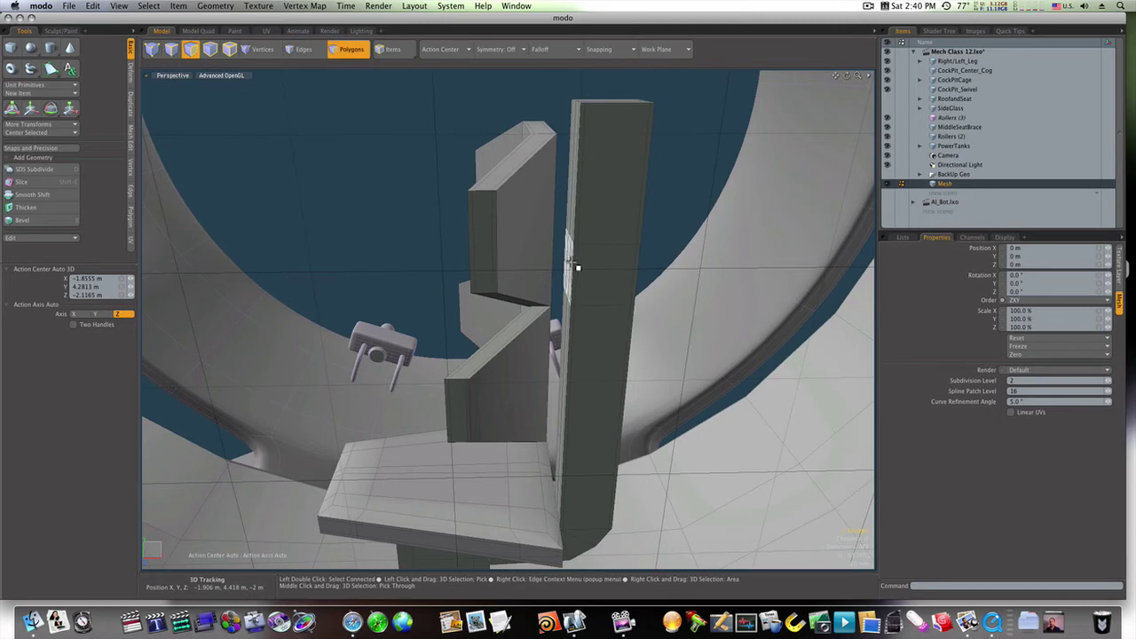
alt+drag(578, 268, 646, 291)
- Try to extrude the selected column polygons sideways into the winged backrest
key(shift+x)
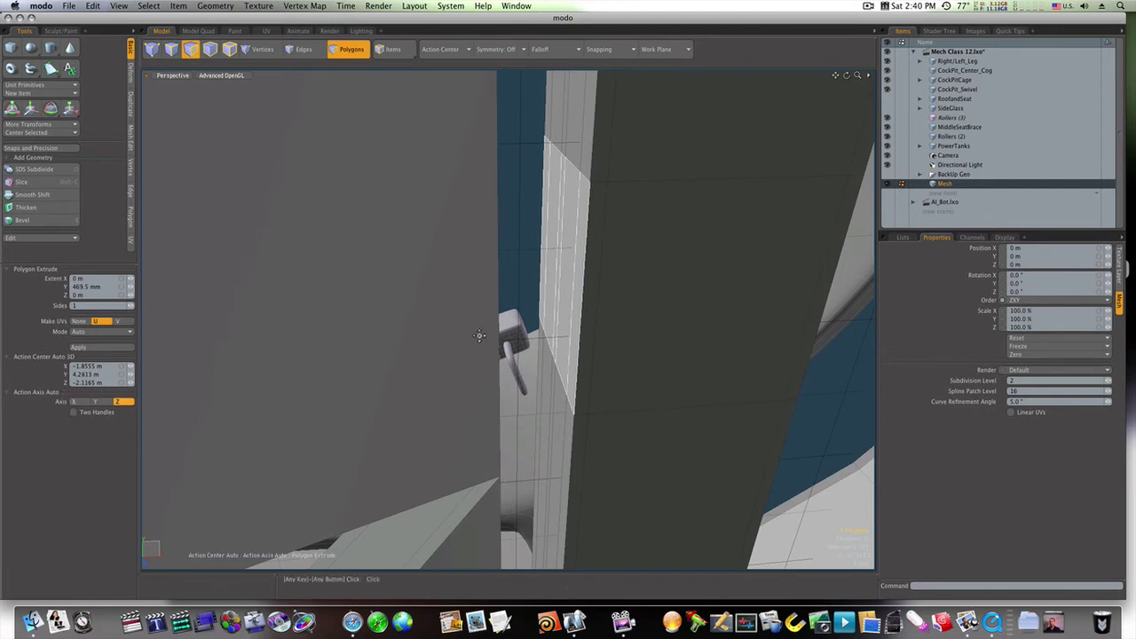
click(661, 297)
drag(599, 269, 393, 274)
key(space)
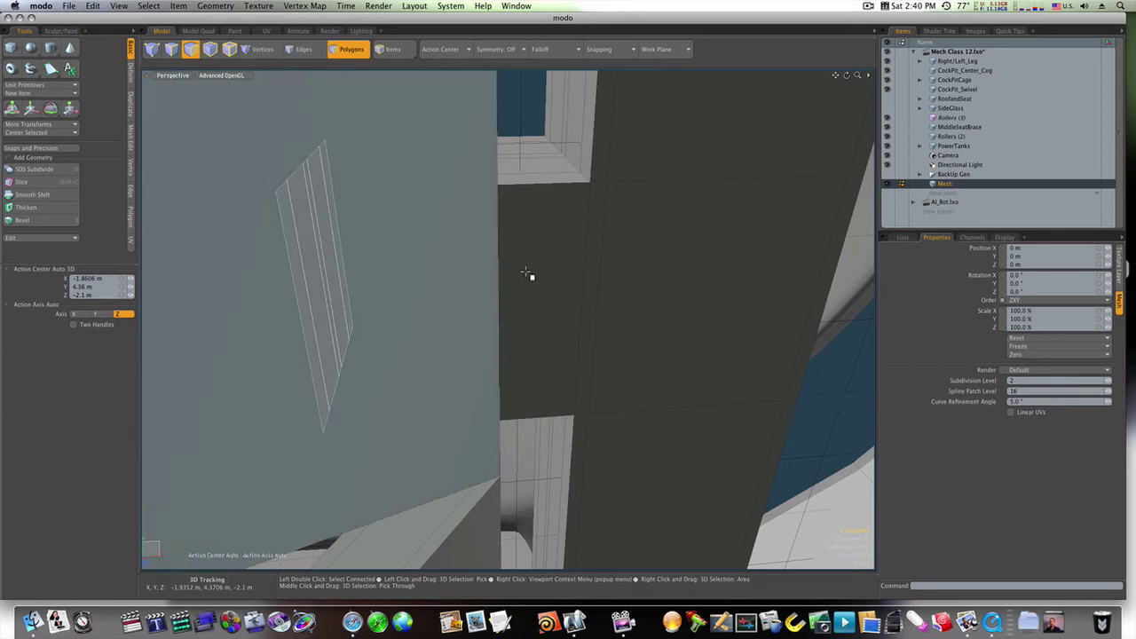
- Try to loop-slice the extruded block between the column and the backrest
mouse_move(510, 167)
mouse_down()
mouse_move(517, 194)
mouse_move(461, 197)
mouse_up()
key(alt+c)
click(518, 196)
key(space)
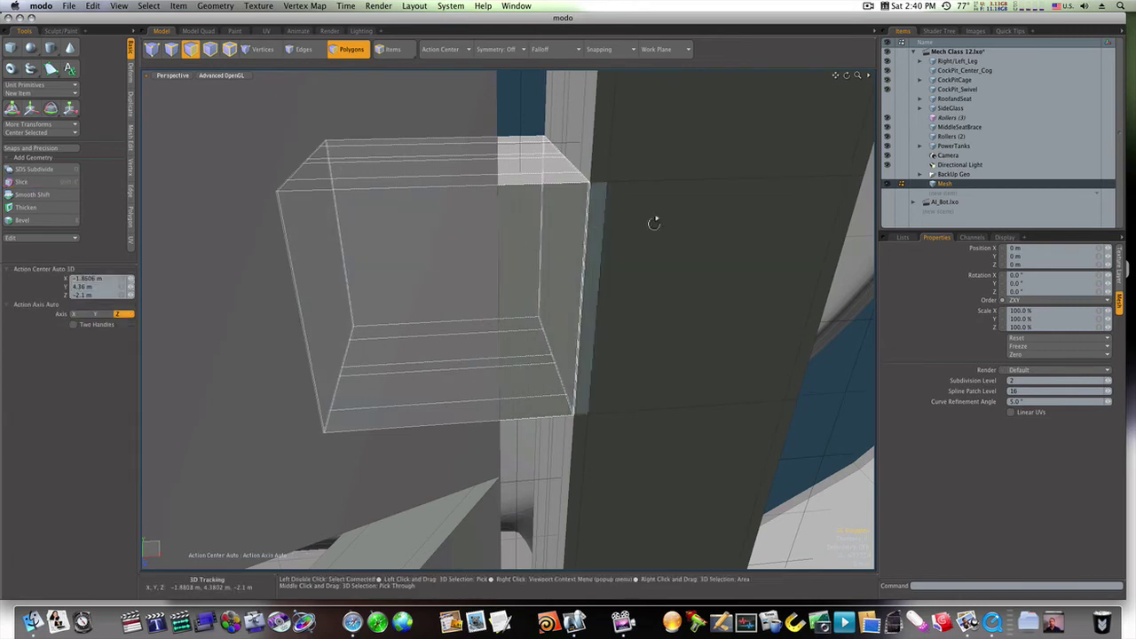
- Preview the seat with subdivision smoothing and undo the extruded block between column and backrest
alt+drag(653, 223, 631, 230)
ctrl+alt+drag(631, 230, 543, 235)
key(Tab)
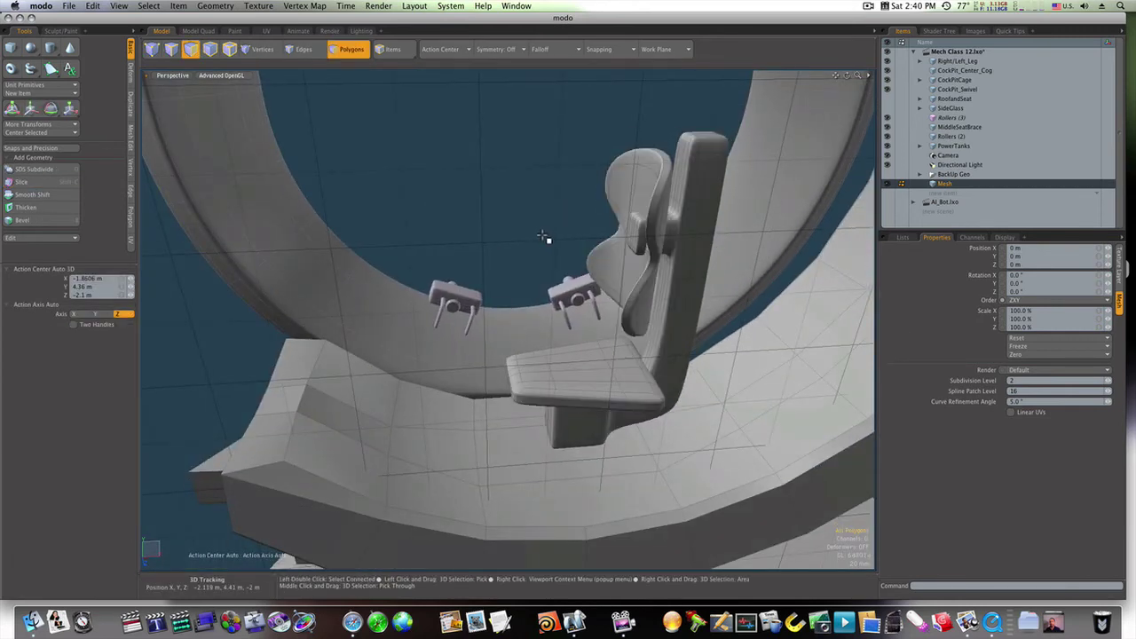
alt+drag(659, 232, 636, 232)
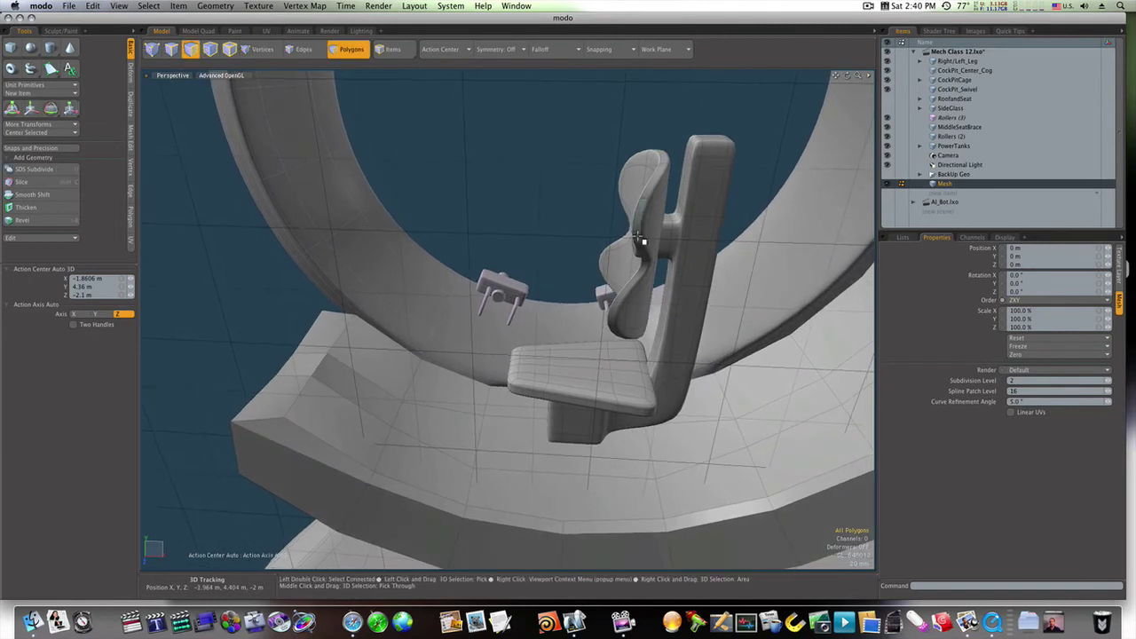
key(Tab)
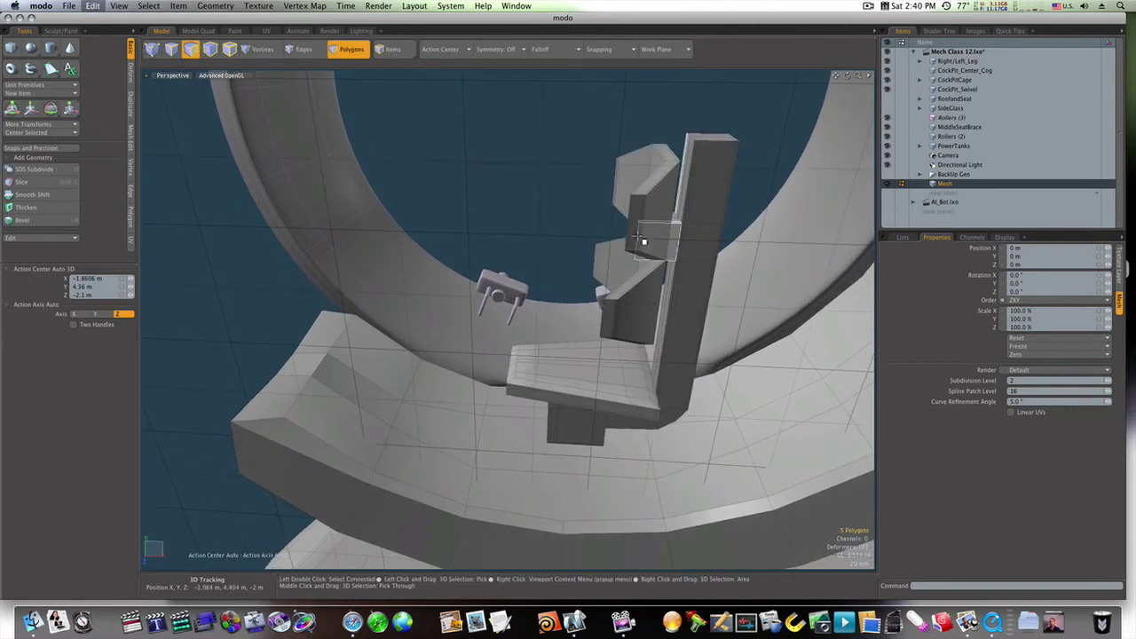
- Extrude the selected column polygons -38 mm along X and loop-slice the resulting block with two symmetric cuts close to its edges
key(shift+x)
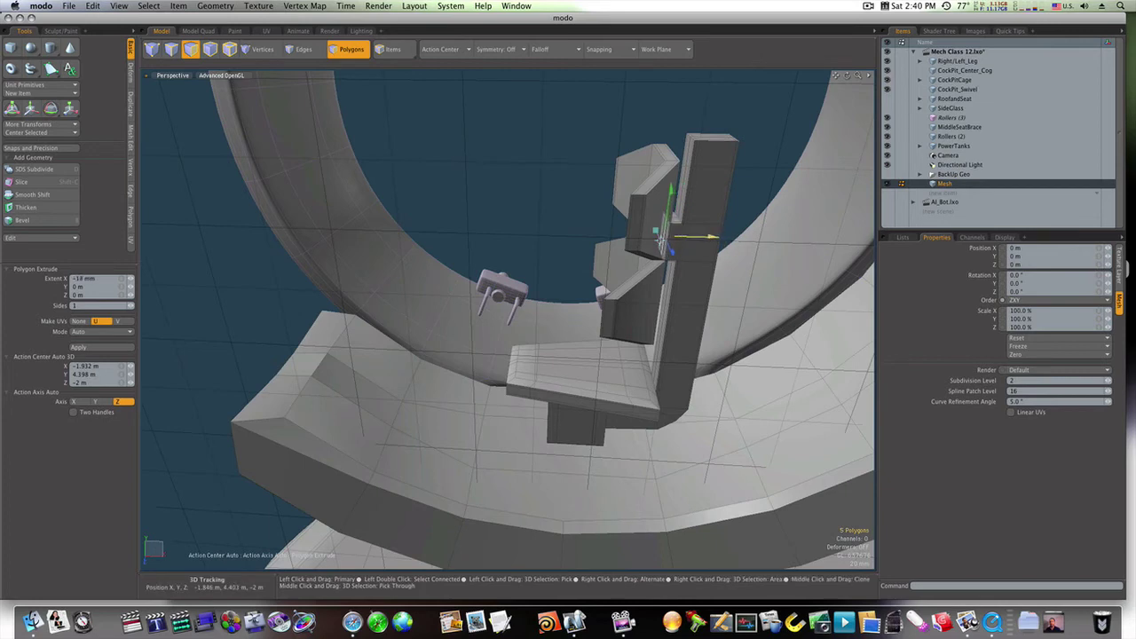
key(space)
ctrl+alt+drag(708, 236, 760, 241)
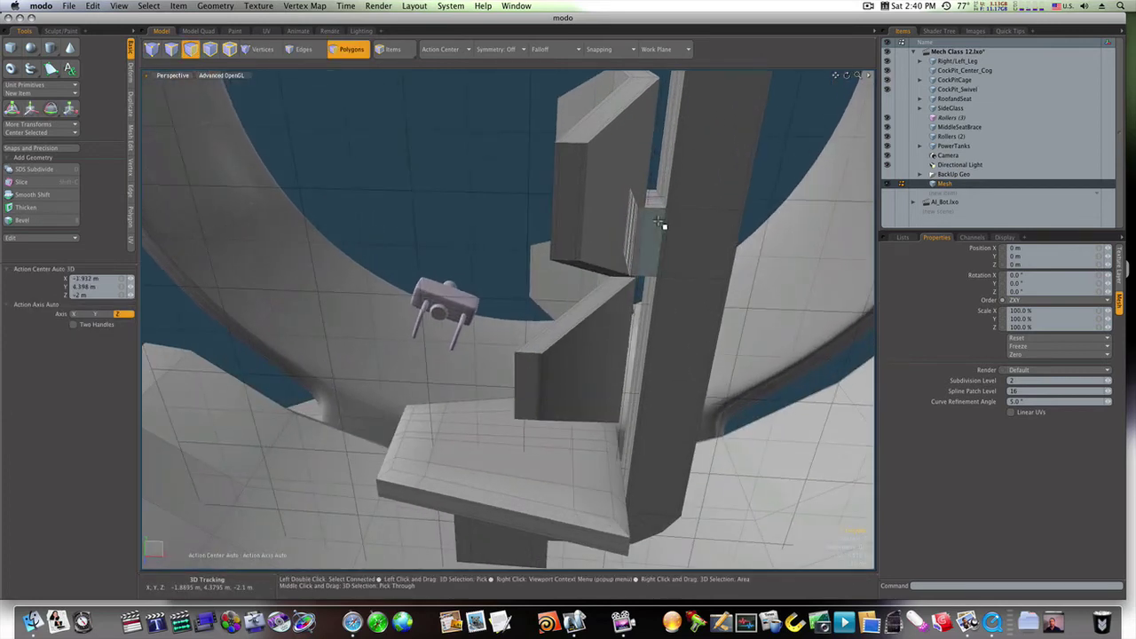
key(alt+c)
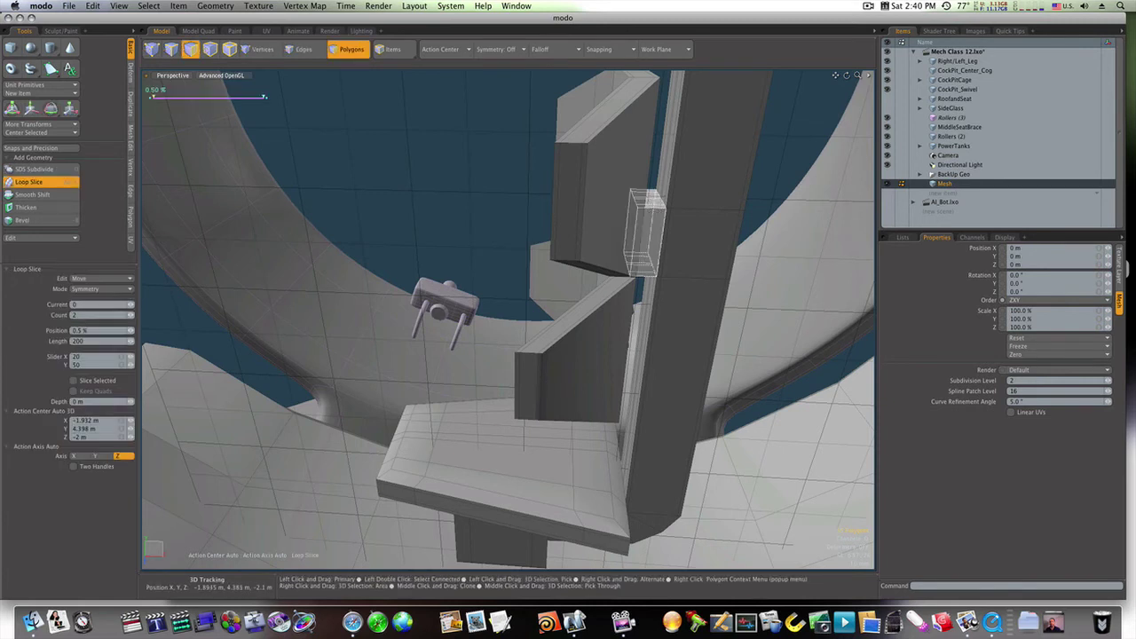
key(space)
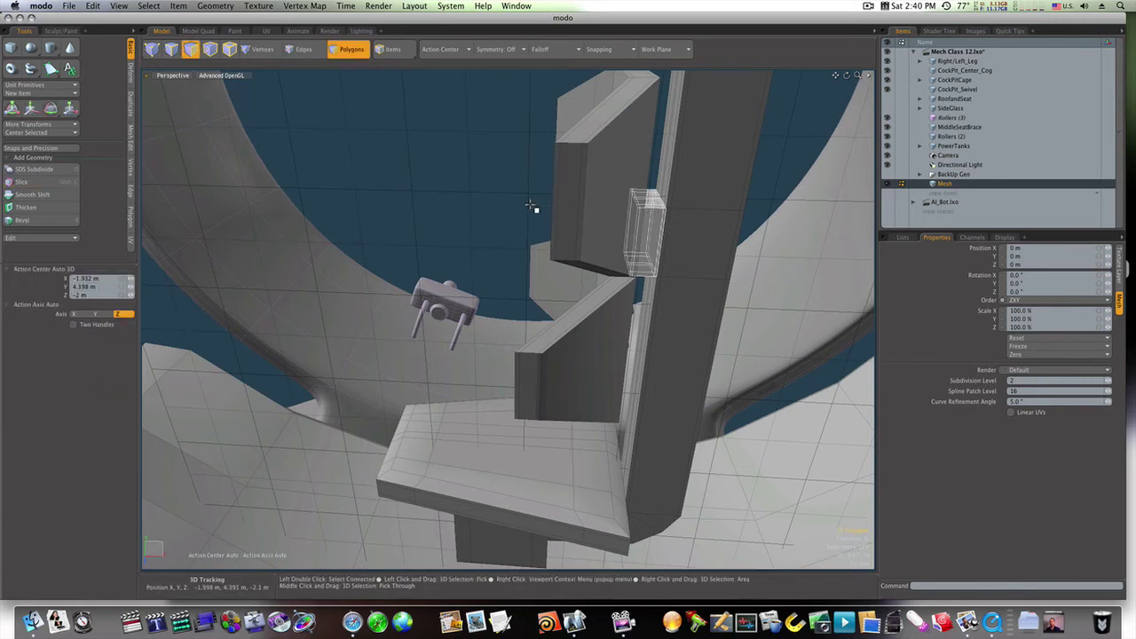
- Smooth the seat with subdivision and move the whole winged backrest along X toward the column until it meets the connecting block
key(Tab)
double_click(603, 224)
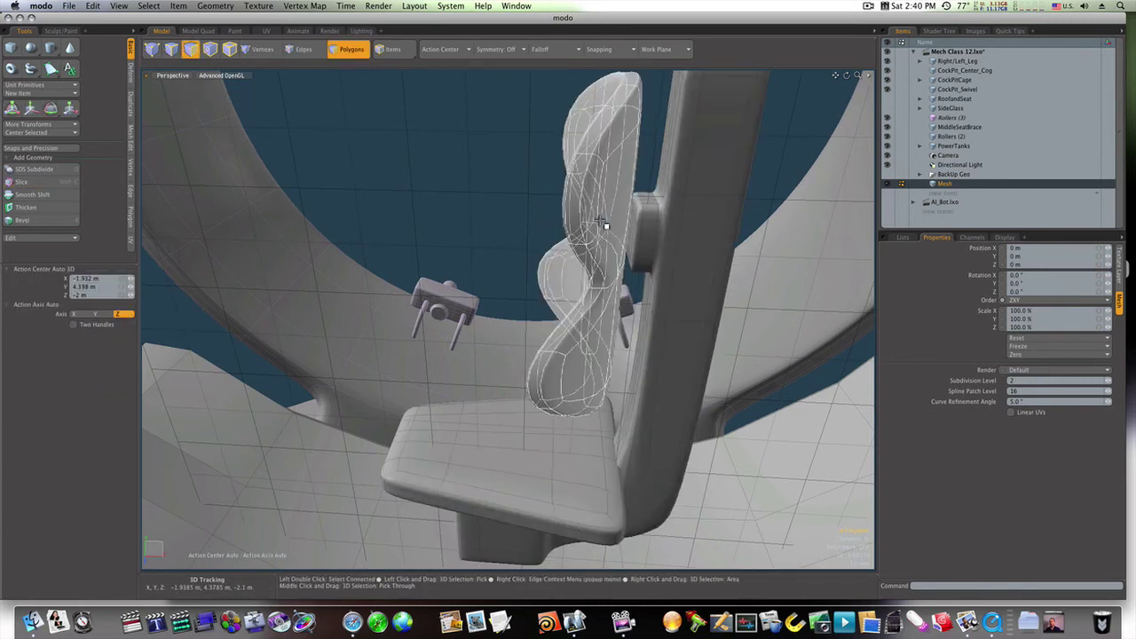
key(w)
drag(620, 250, 645, 251)
key(space)
click(495, 211)
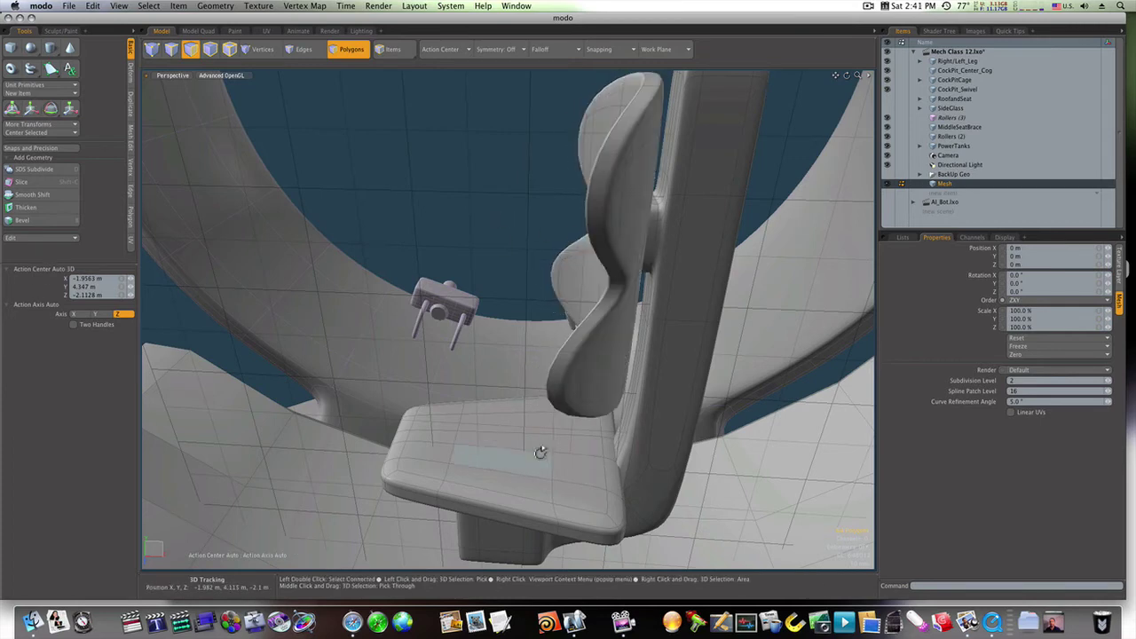
- Return the seat to plain polygons and loop-slice the arm beside the pedestal with two symmetric cuts at 6%
ctrl+alt+drag(541, 453, 621, 332)
key(Tab)
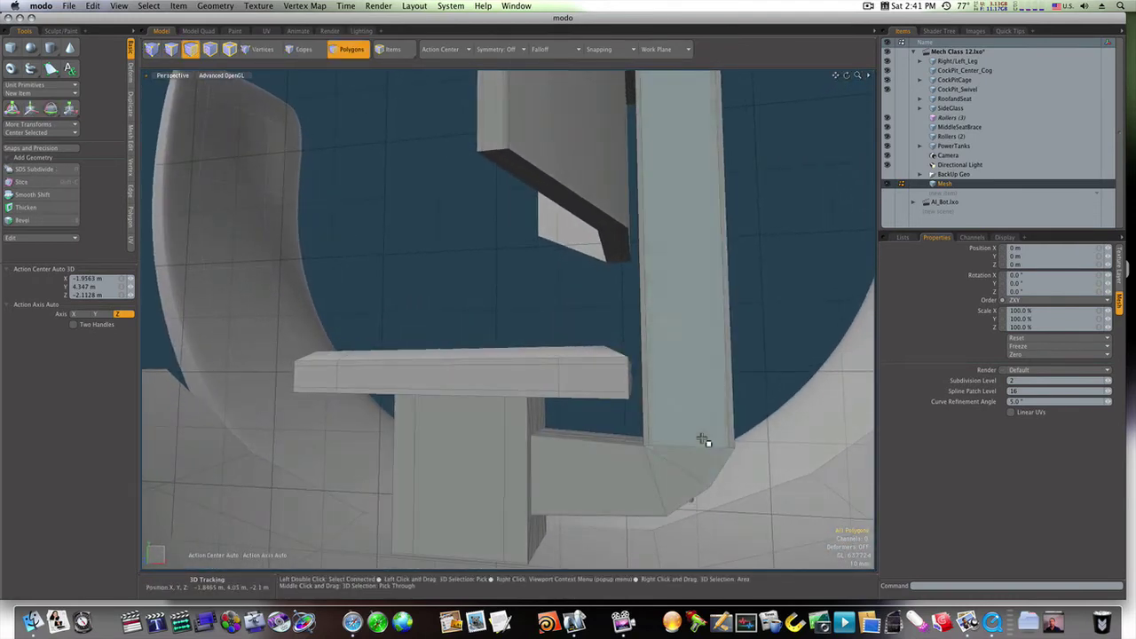
click(602, 486)
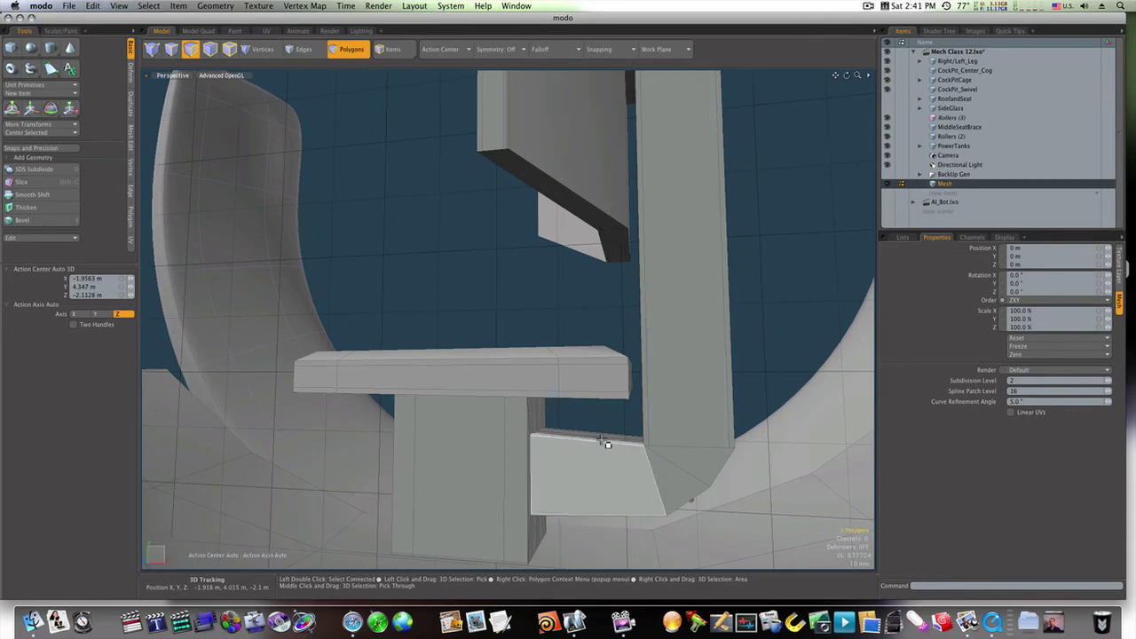
key(alt+c)
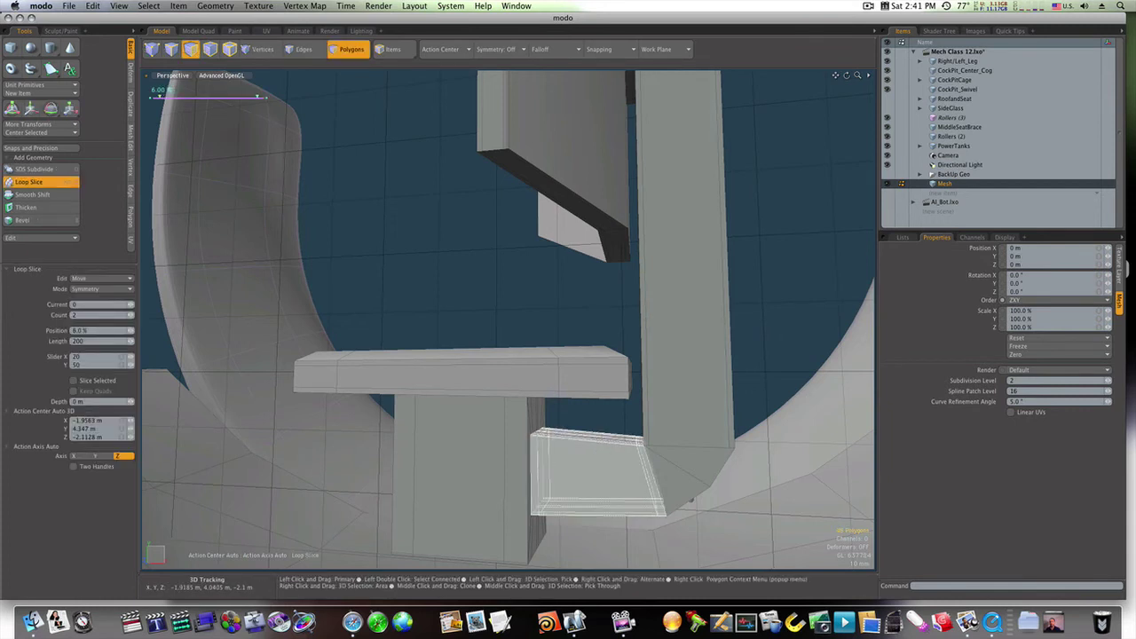
key(space)
- Loop-slice the lower section of the tall column with two symmetric cuts close to its ends
click(729, 401)
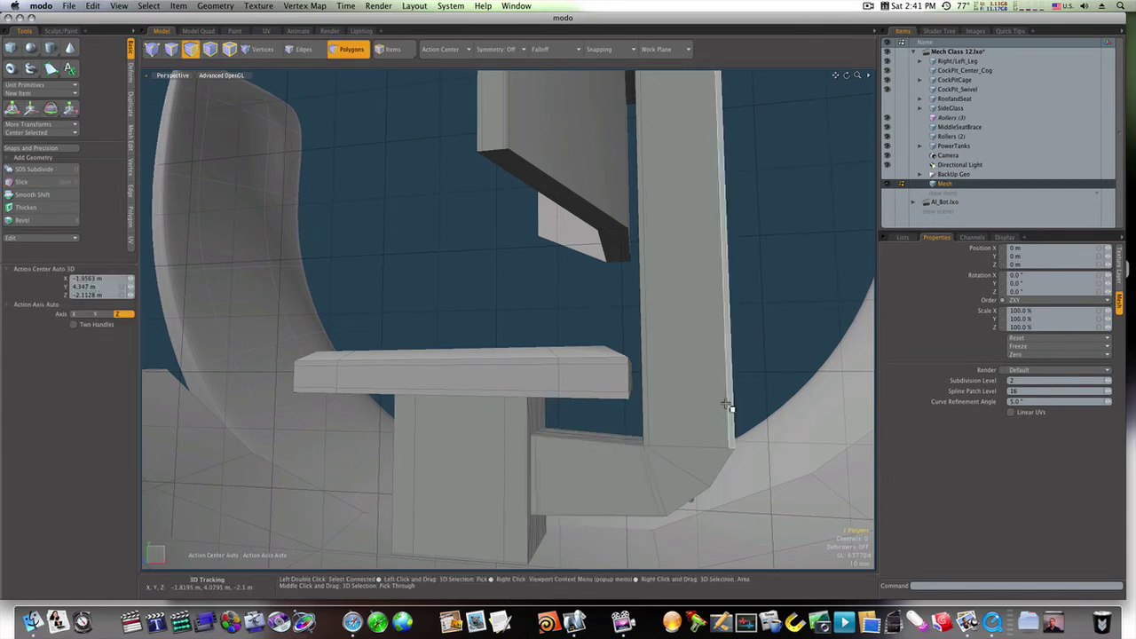
key(alt+c)
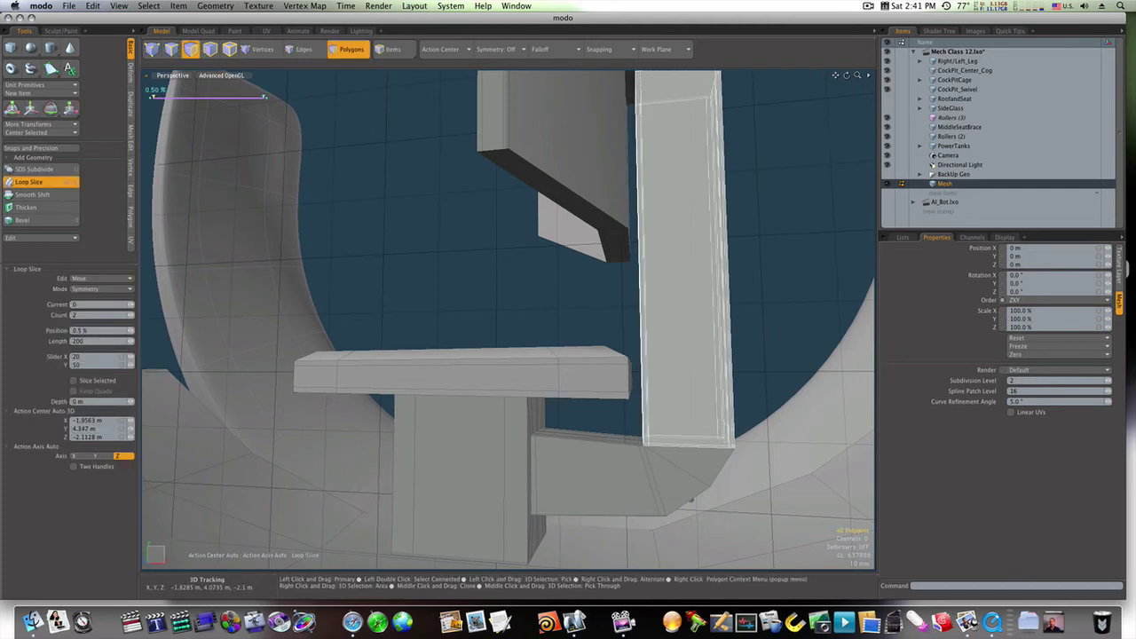
key(space)
click(781, 376)
- Preview the pedestal, arm and column with subdivision smoothing and return them to plain polygons
key(Tab)
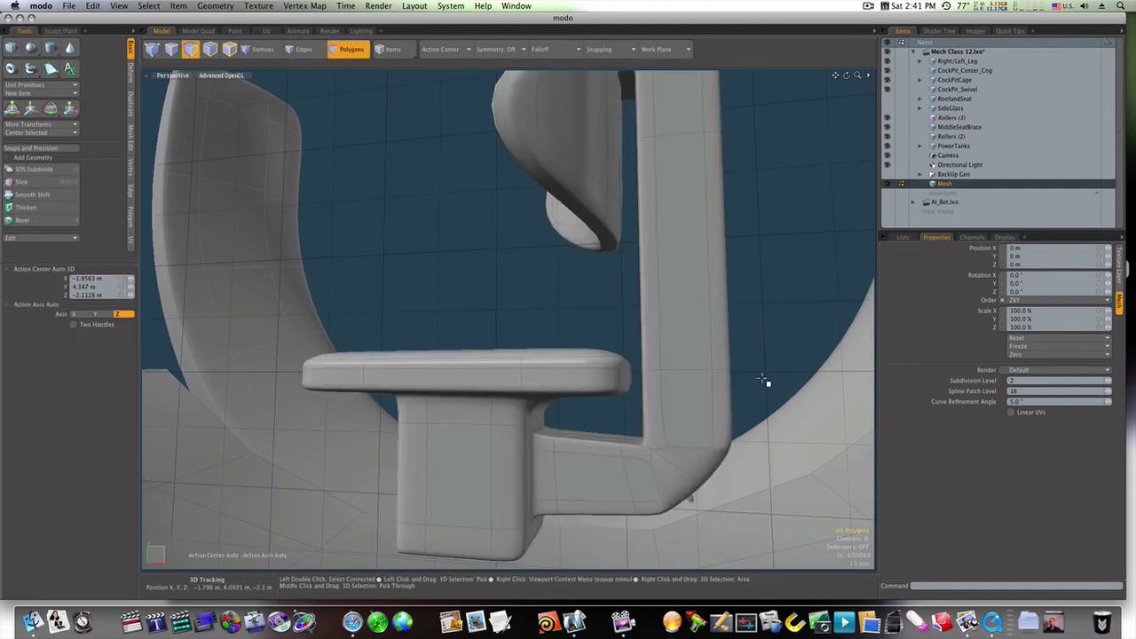
ctrl+alt+drag(766, 380, 763, 350)
key(Tab)
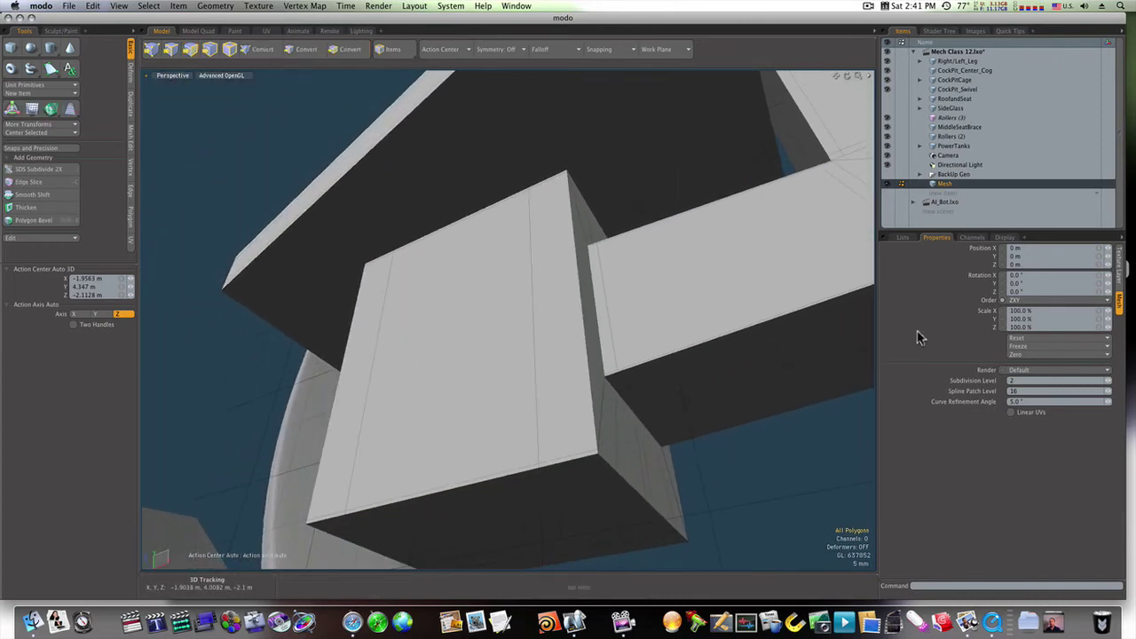
- Try to add Edge Slice cuts along the outer edge of the elbow and onto the arm, and undo them
ctrl+alt+drag(819, 380, 728, 423)
key(3)
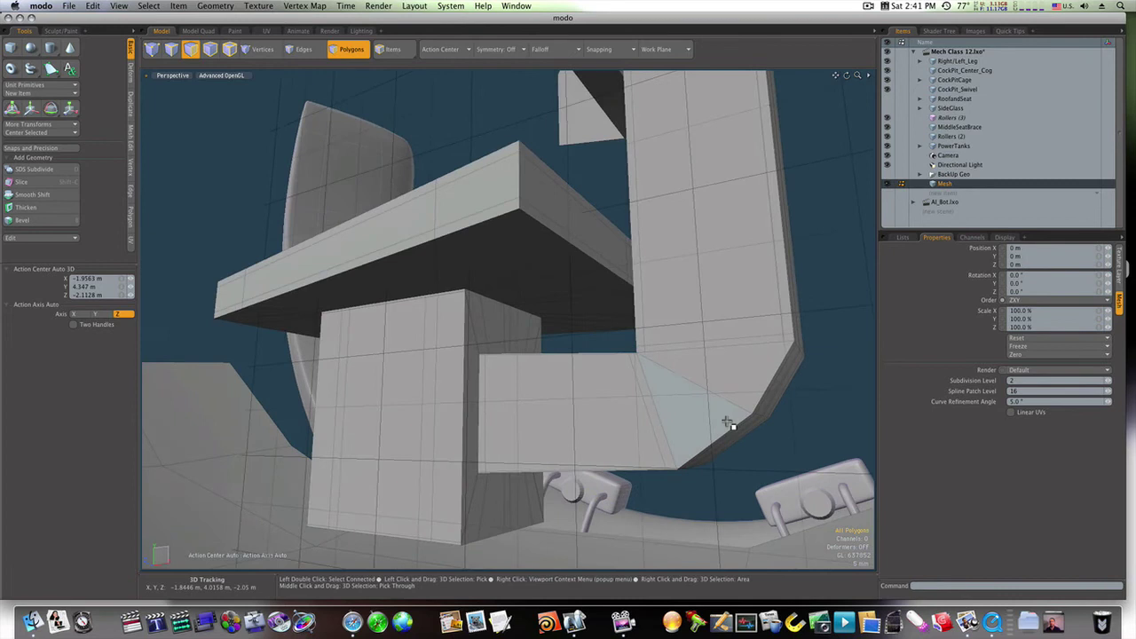
key(c)
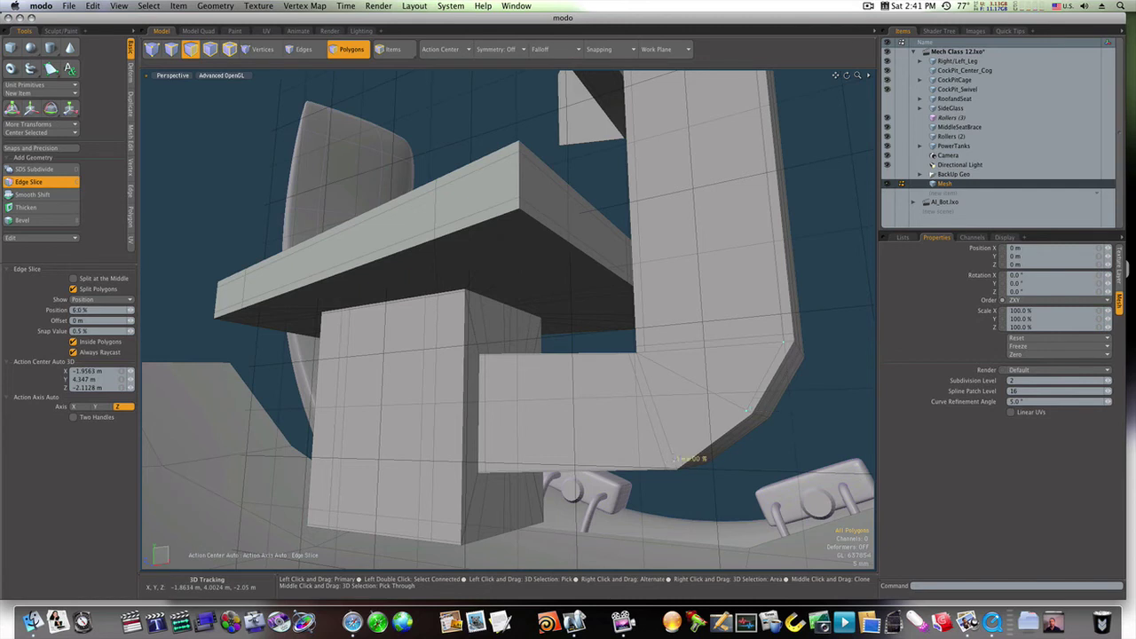
mouse_move(676, 464)
ctrl+alt+mouse_down()
mouse_move(665, 471)
mouse_move(676, 475)
ctrl+alt+mouse_up()
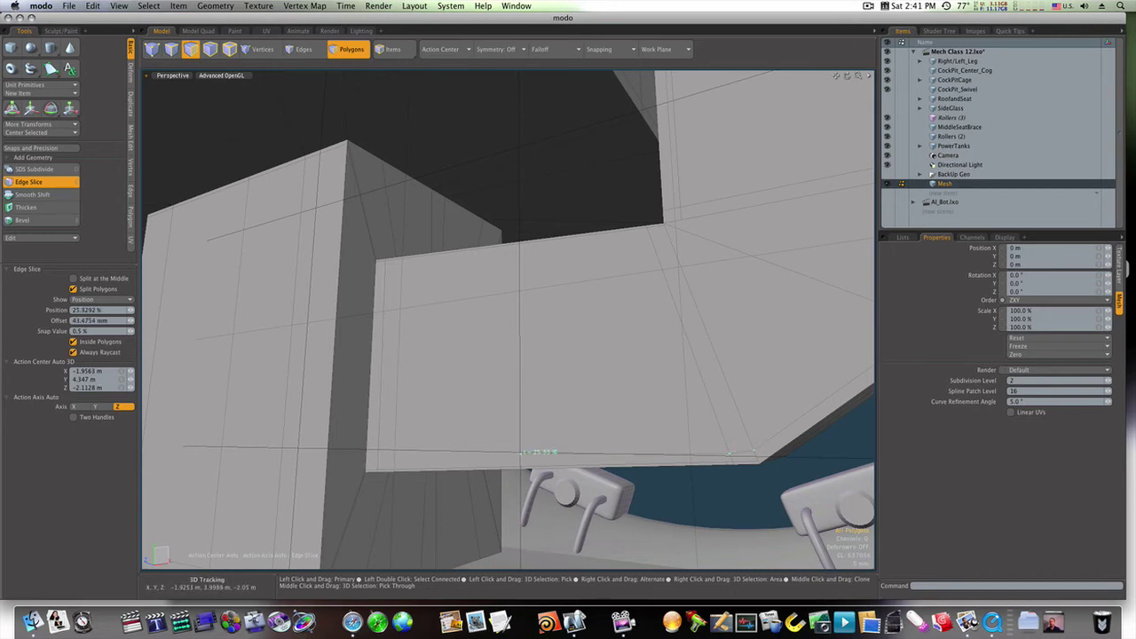
key(space)
ctrl+alt+drag(743, 500, 713, 240)
key(Tab)
key(super+z)
- Inspect the elbow between the arm and the column with subdivision smoothing on and off
key(Tab)
key(3)
key(Tab)
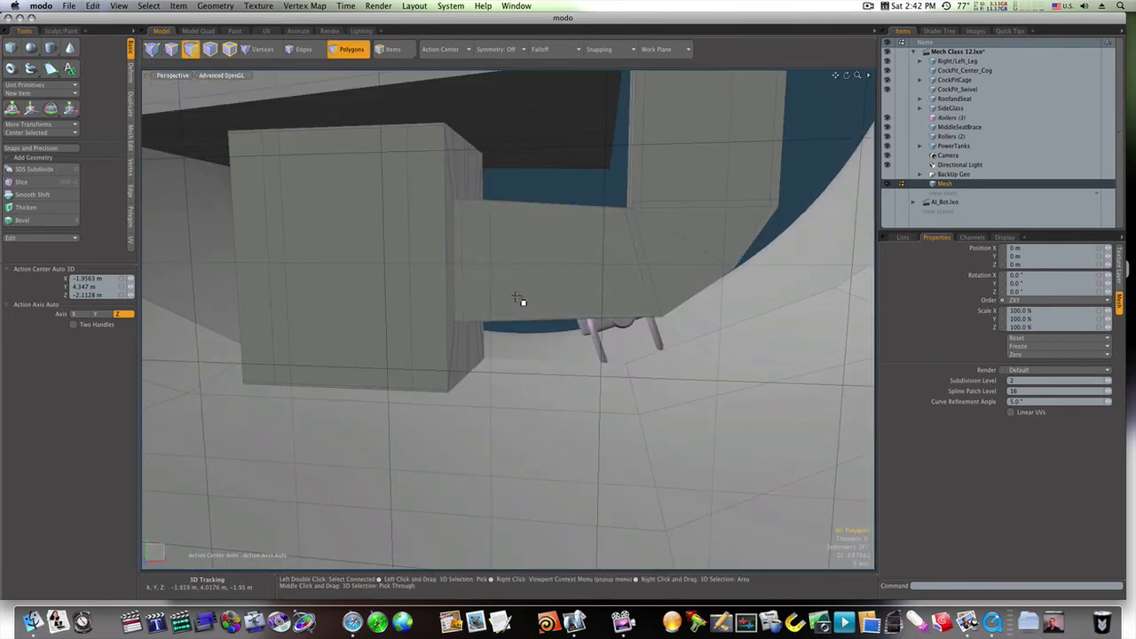
key(Tab)
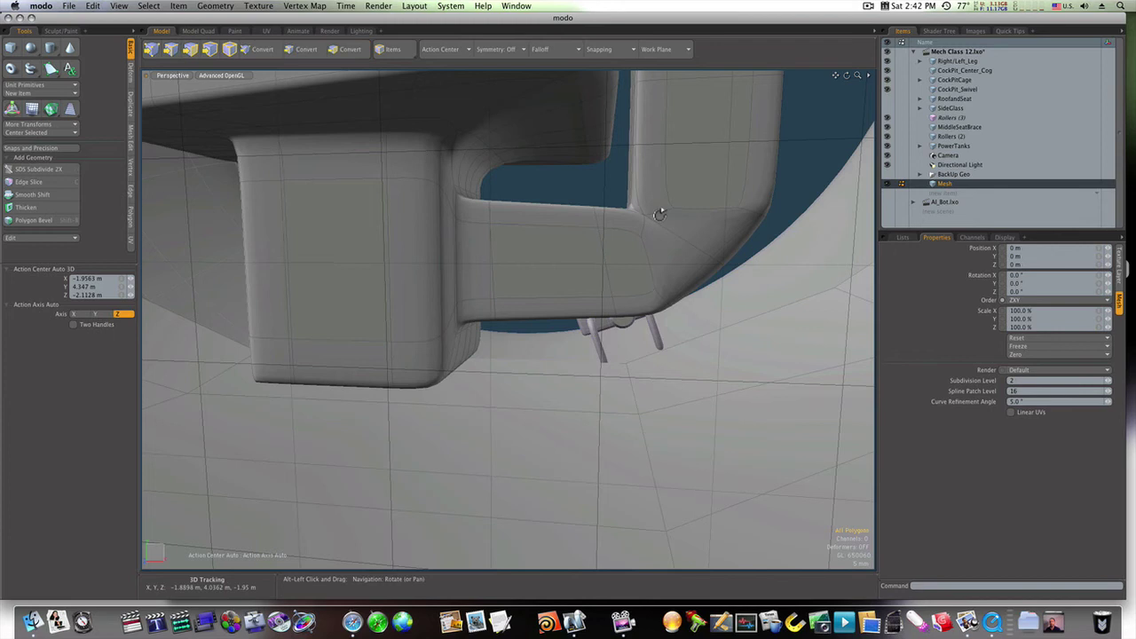
- Add an Edge Slice cut along the outer edge of the elbow, with the position at 7%
alt+drag(657, 214, 667, 213)
key(Tab)
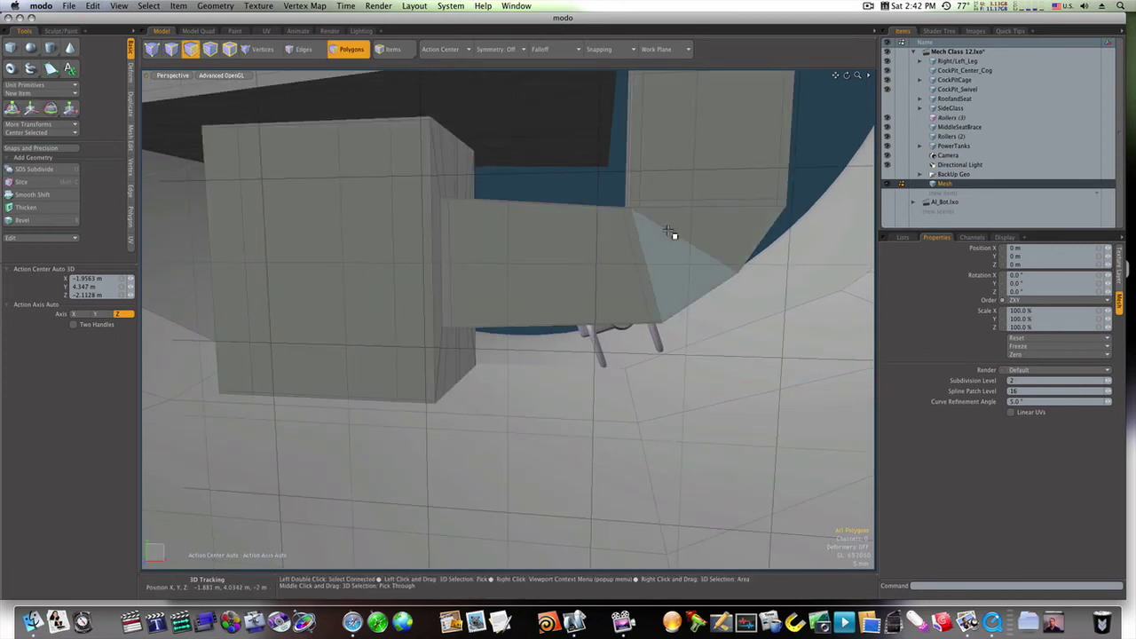
key(alt+c)
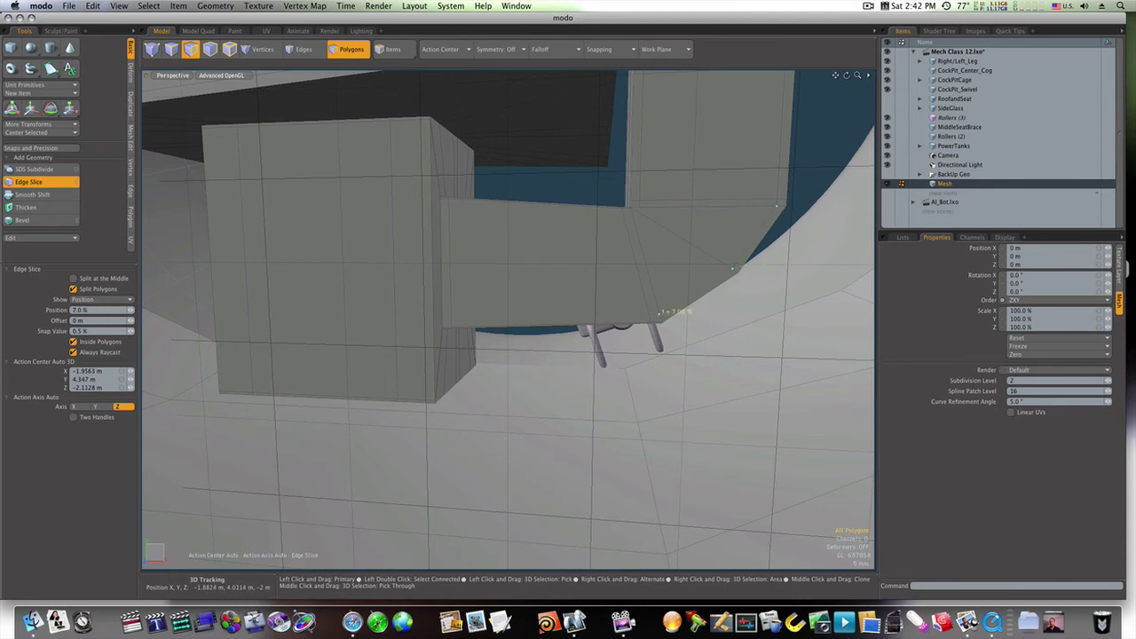
key(space)
click(585, 308)
- Select the edge loops along the arm's lower edge and at its joint with the pedestal
key(2)
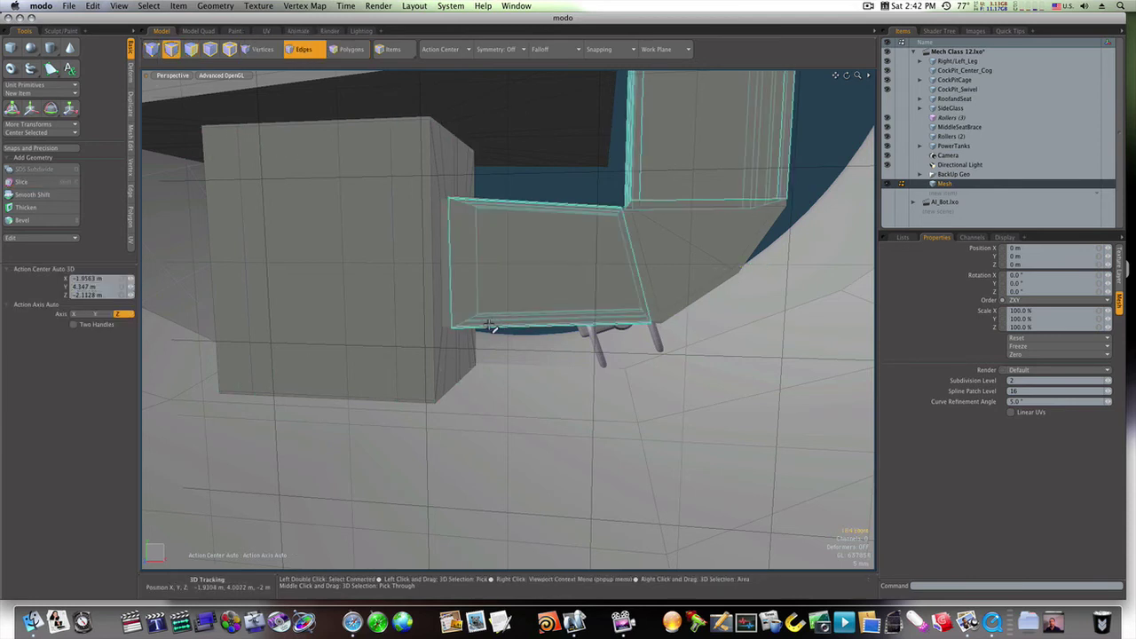
scroll(497, 324, up, 5)
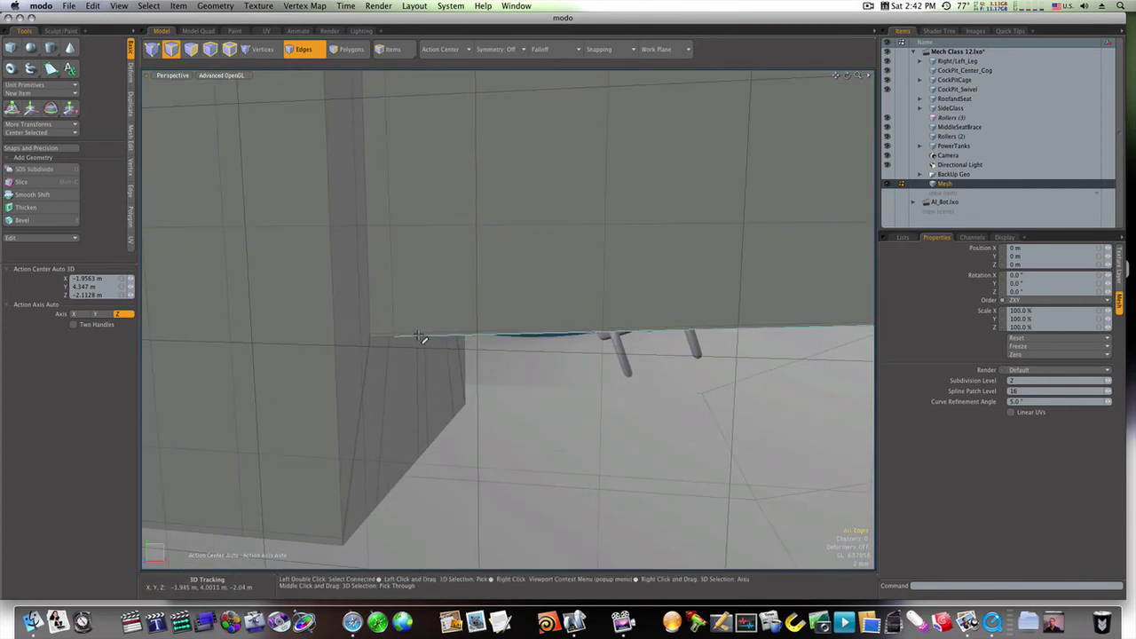
click(419, 332)
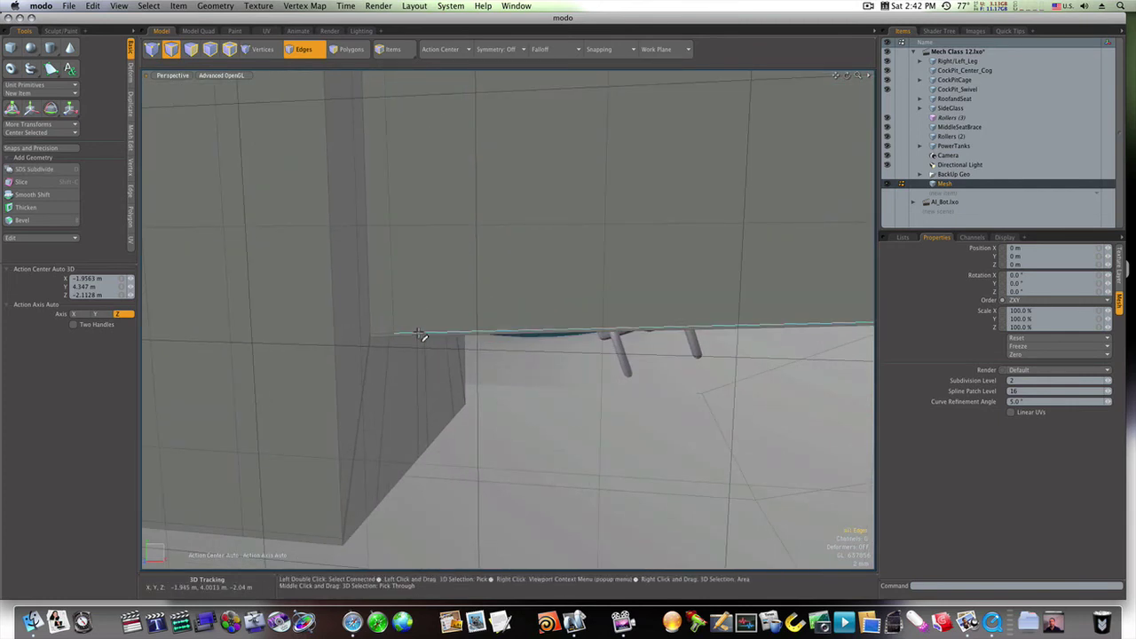
key(shift)
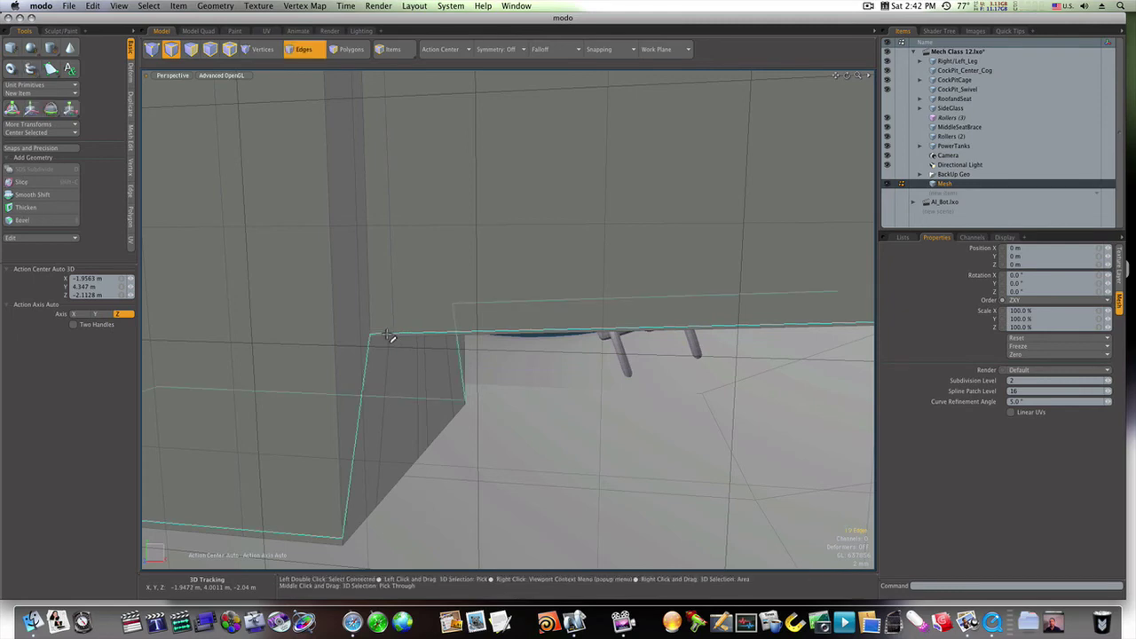
click(388, 336)
- Preview the pedestal, arm and elbow with subdivision smoothing and return them to plain polygons
alt+drag(524, 353, 578, 348)
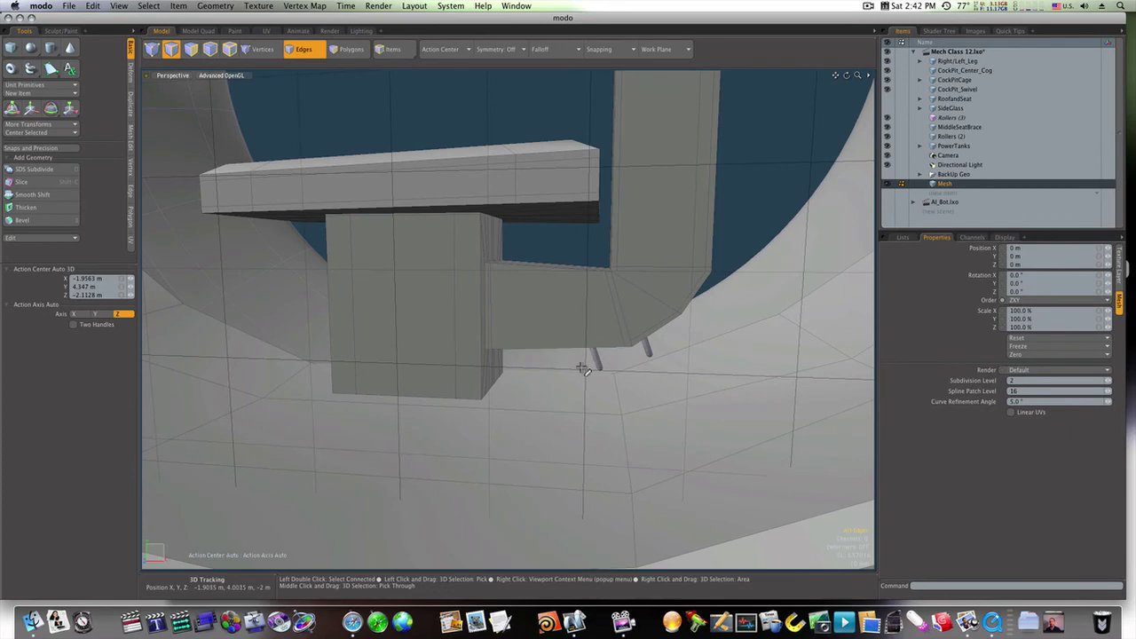
key(Tab)
key(Tab)
- Add an Edge Slice cut at the elbow's inner corner, with the position at 74.5%, and toggle the subdivision smoothing
alt+drag(609, 316, 512, 213)
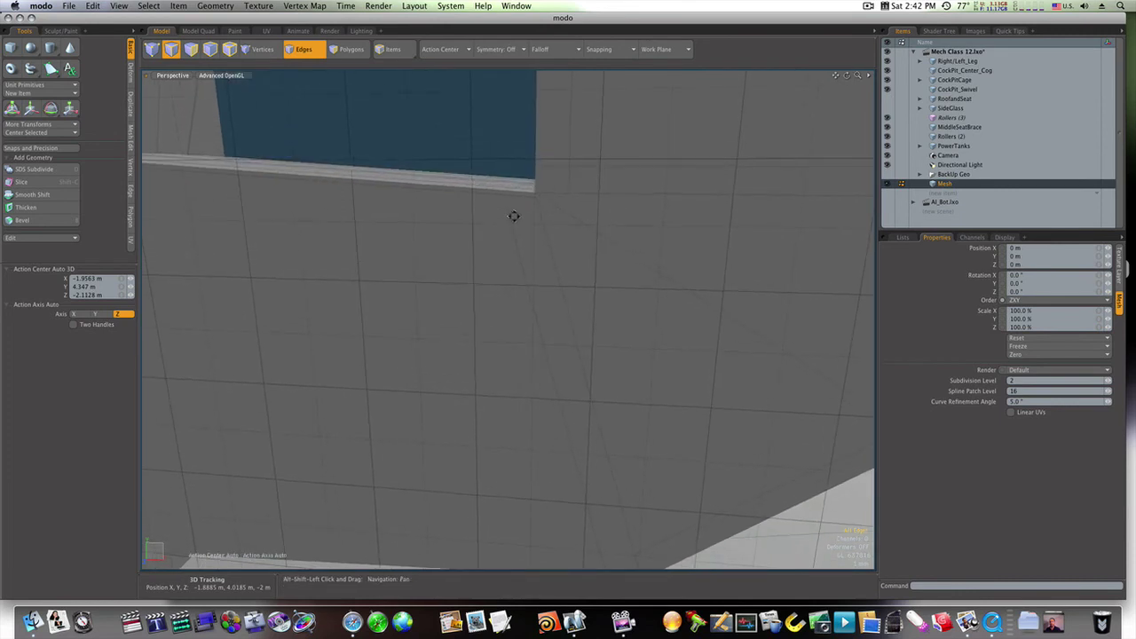
key(shift+c)
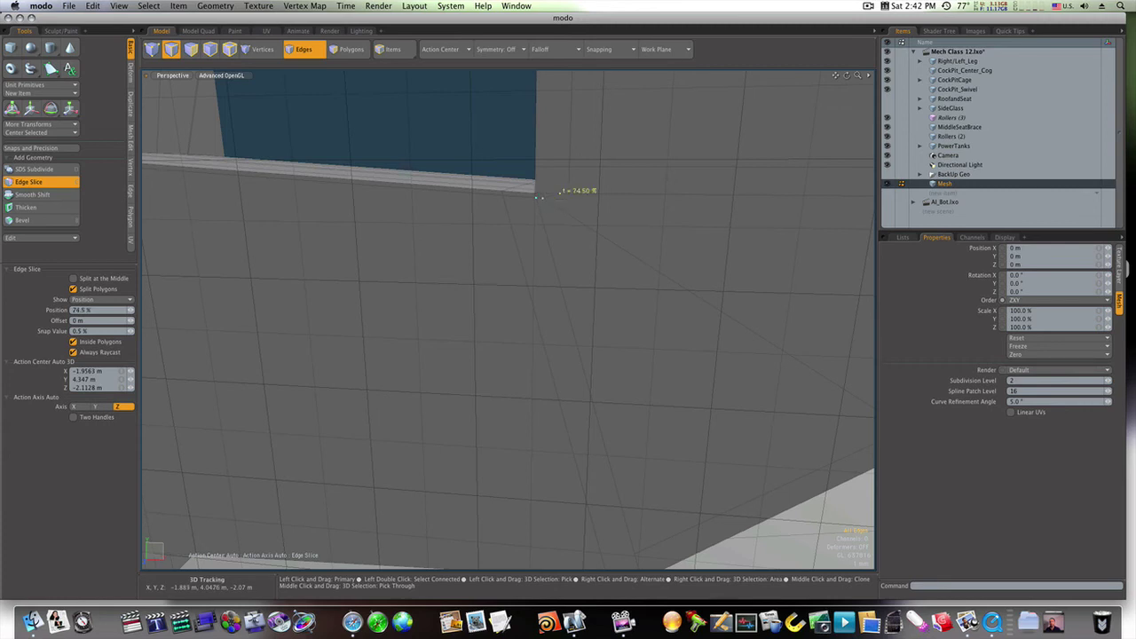
key(space)
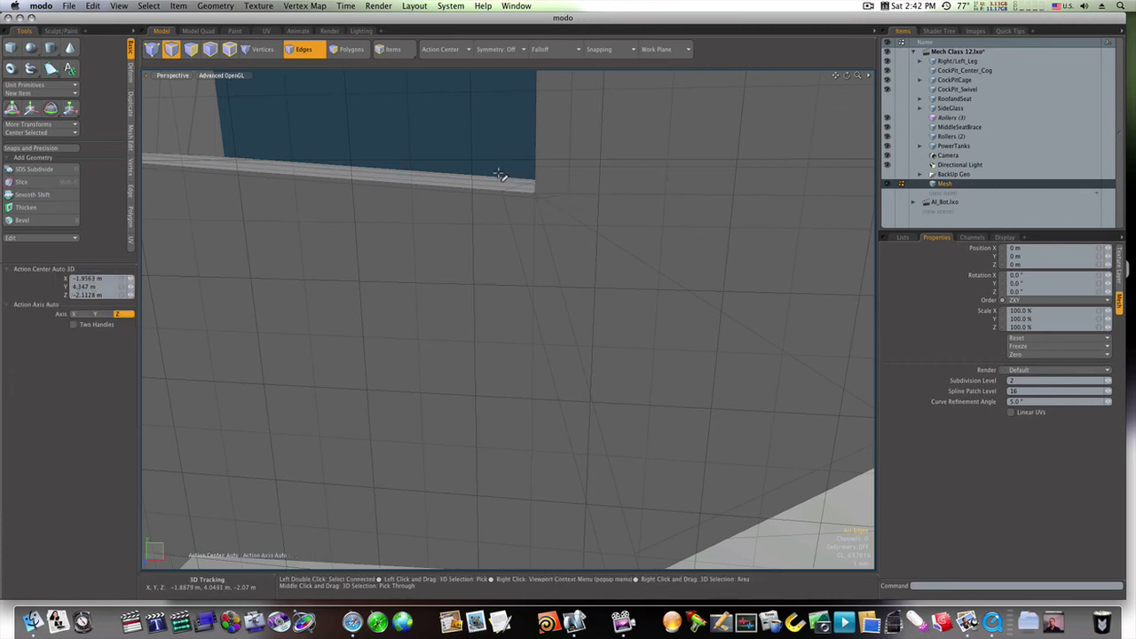
key(Tab)
- Select all the polygons on the pedestal's underside and extrude them downward toward the cockpit floor
ctrl+alt+drag(565, 226, 492, 244)
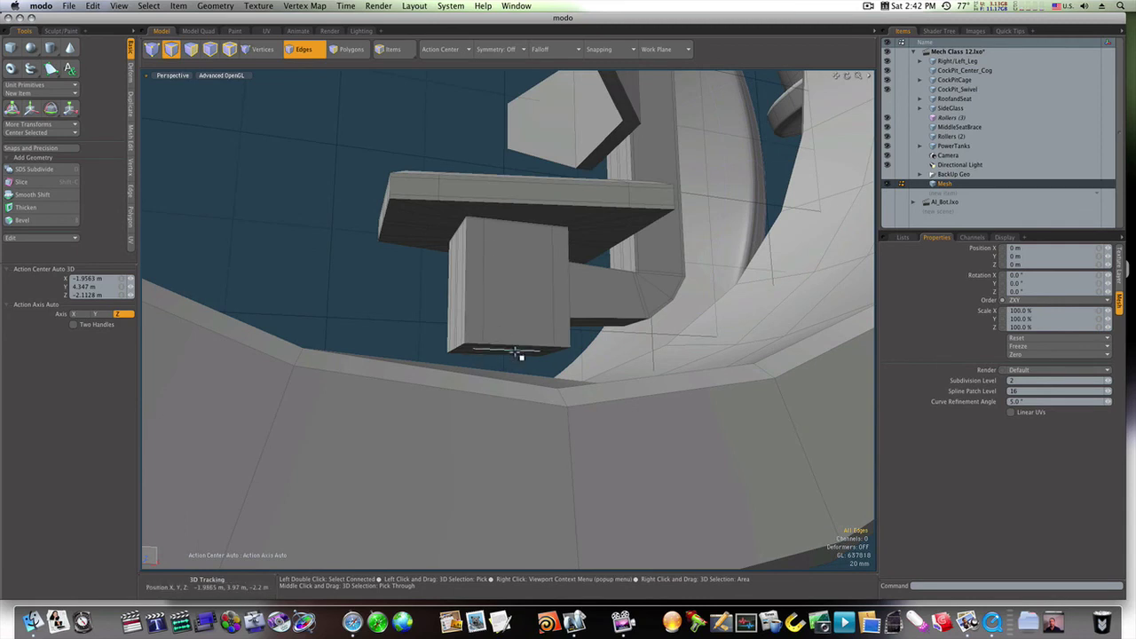
ctrl+alt+drag(507, 351, 578, 354)
alt+drag(504, 382, 515, 330)
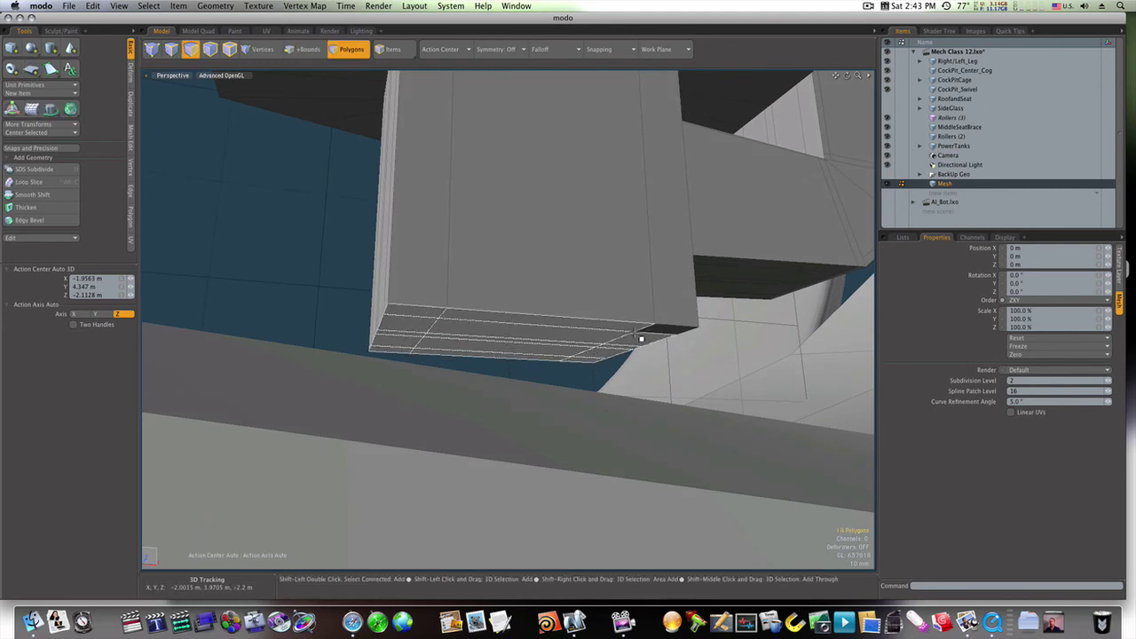
shift+drag(647, 332, 581, 345)
key(shift+x)
click(517, 370)
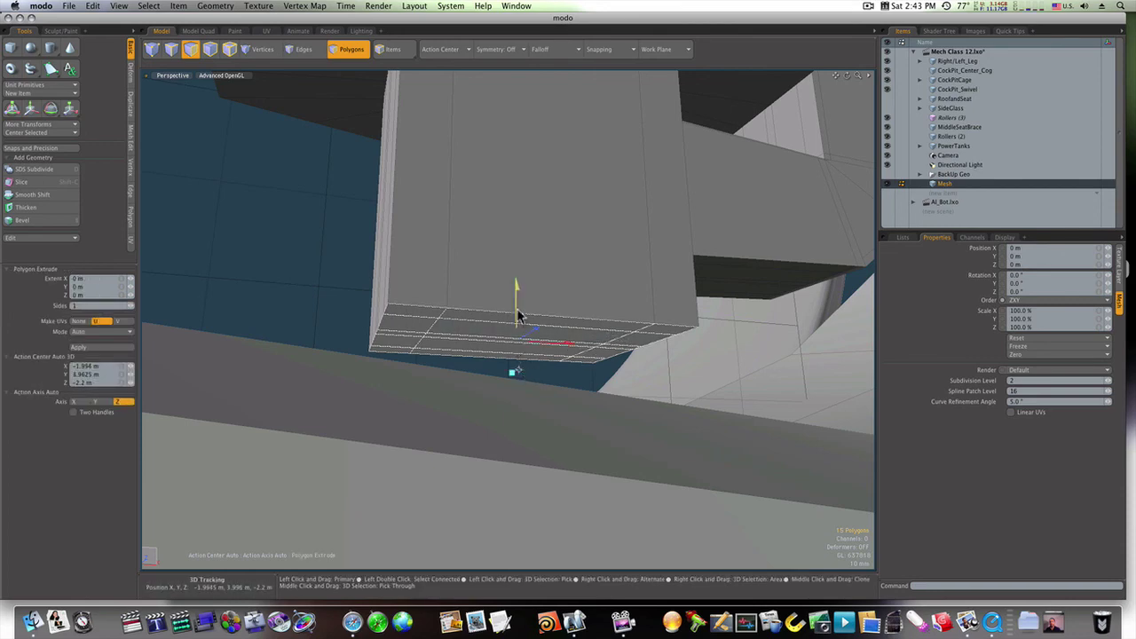
mouse_move(519, 316)
mouse_down()
mouse_move(519, 424)
mouse_move(532, 433)
mouse_move(497, 452)
mouse_move(534, 416)
mouse_up()
key(space)
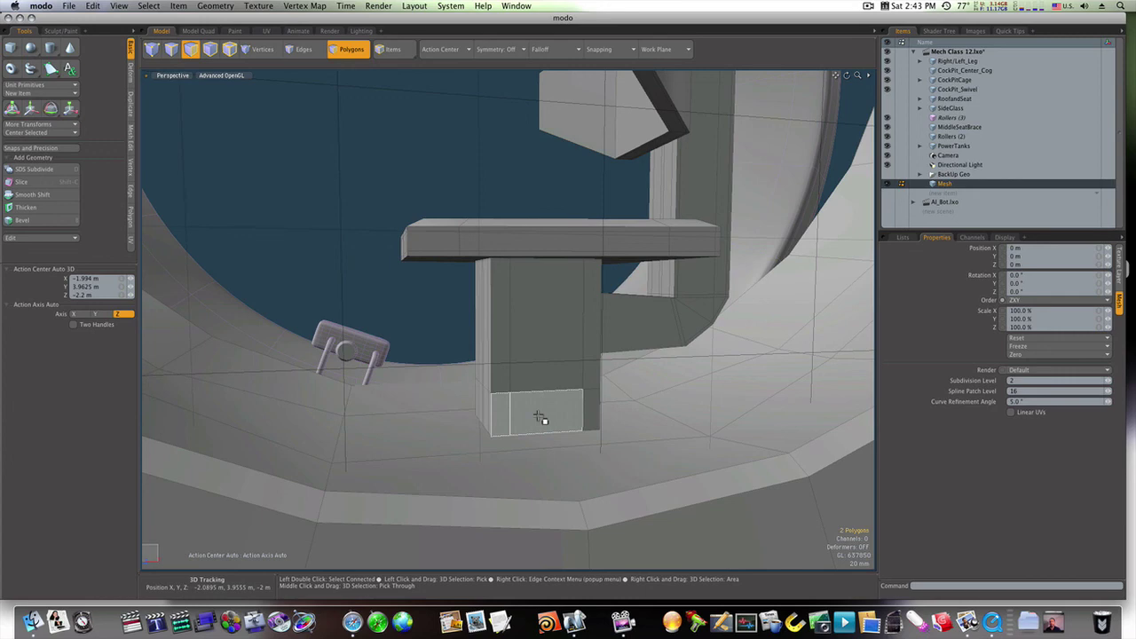
- Loop-slice the pedestal's extruded section with two symmetric cuts at 9.5% and turn subdivision smoothing on
key(alt+c)
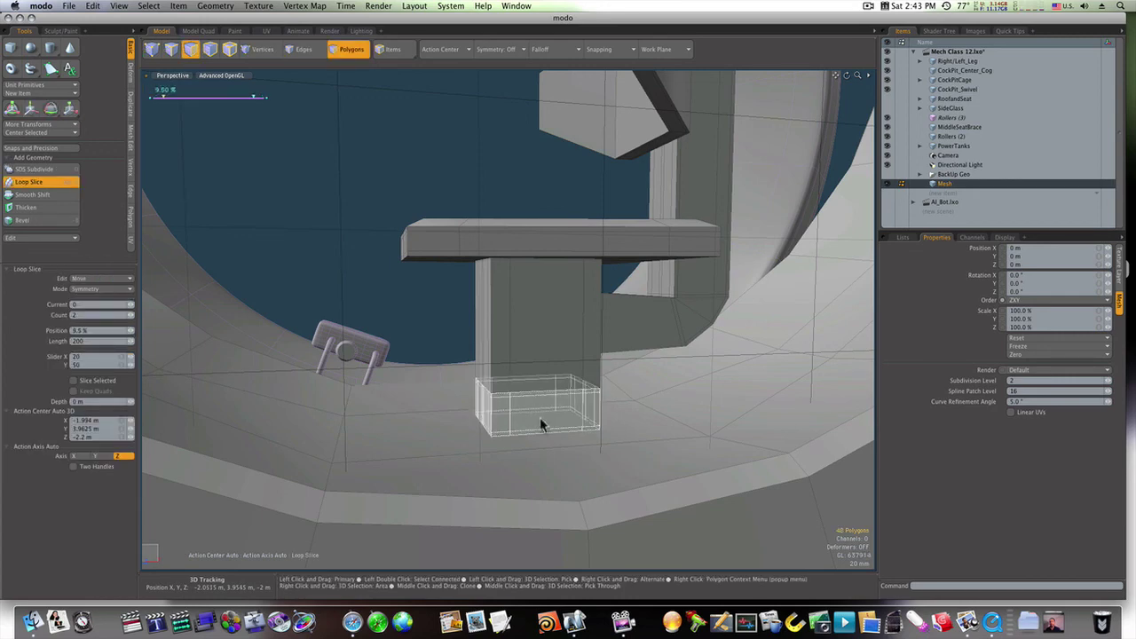
key(space)
click(347, 303)
key(Tab)
ctrl+alt+drag(477, 350, 423, 302)
- Select the connected seat, pedestal, arm and column geometry and move it slightly down
double_click(506, 338)
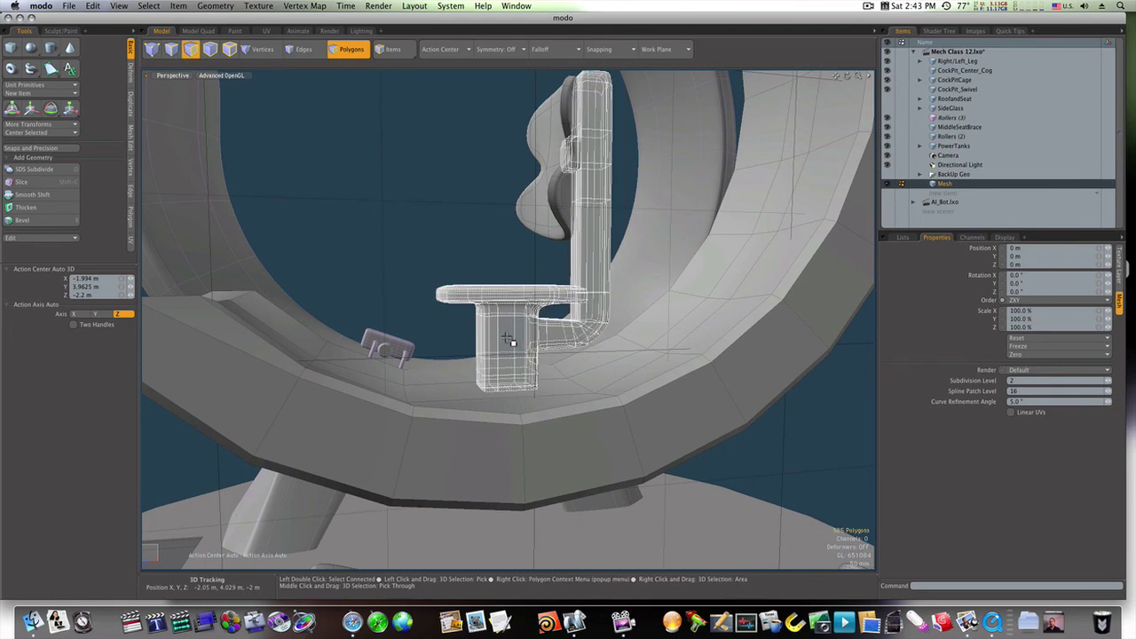
key(w)
drag(525, 194, 525, 211)
key(space)
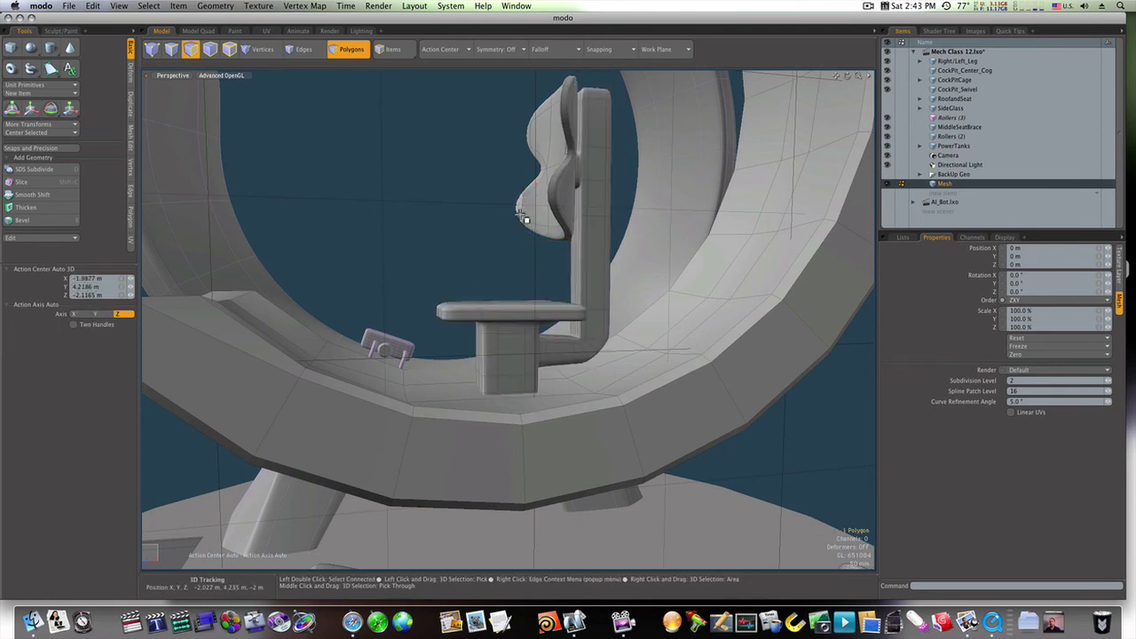
- Select the whole winged backrest, move it down and scale it to 129% in Y
double_click(555, 204)
key(w)
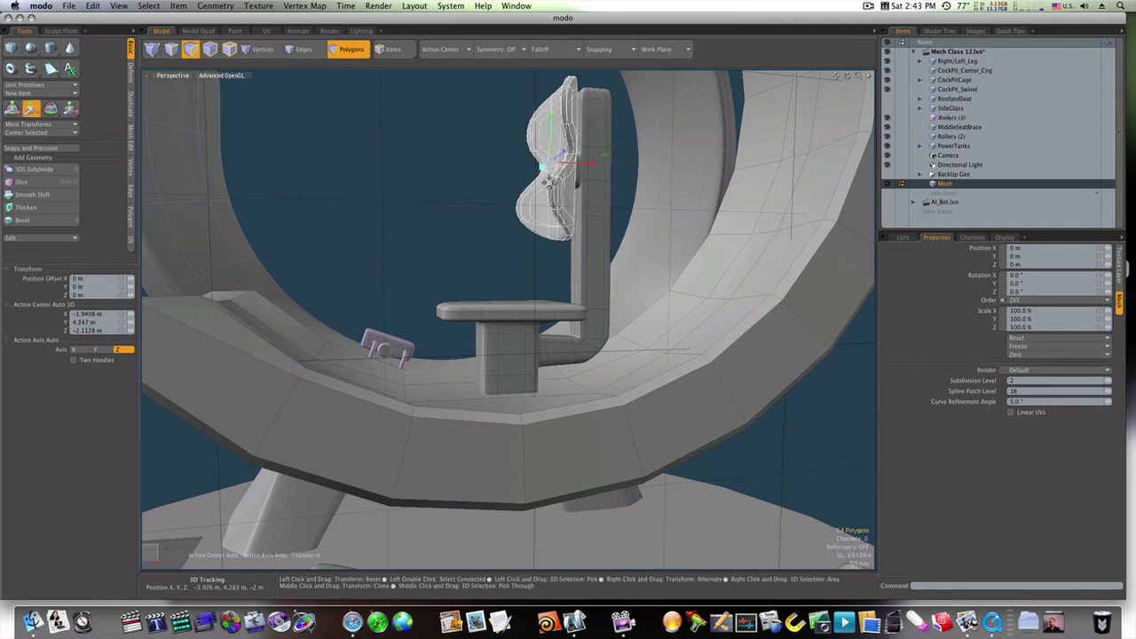
mouse_move(550, 120)
mouse_down()
mouse_move(552, 156)
mouse_move(550, 140)
mouse_up()
key(r)
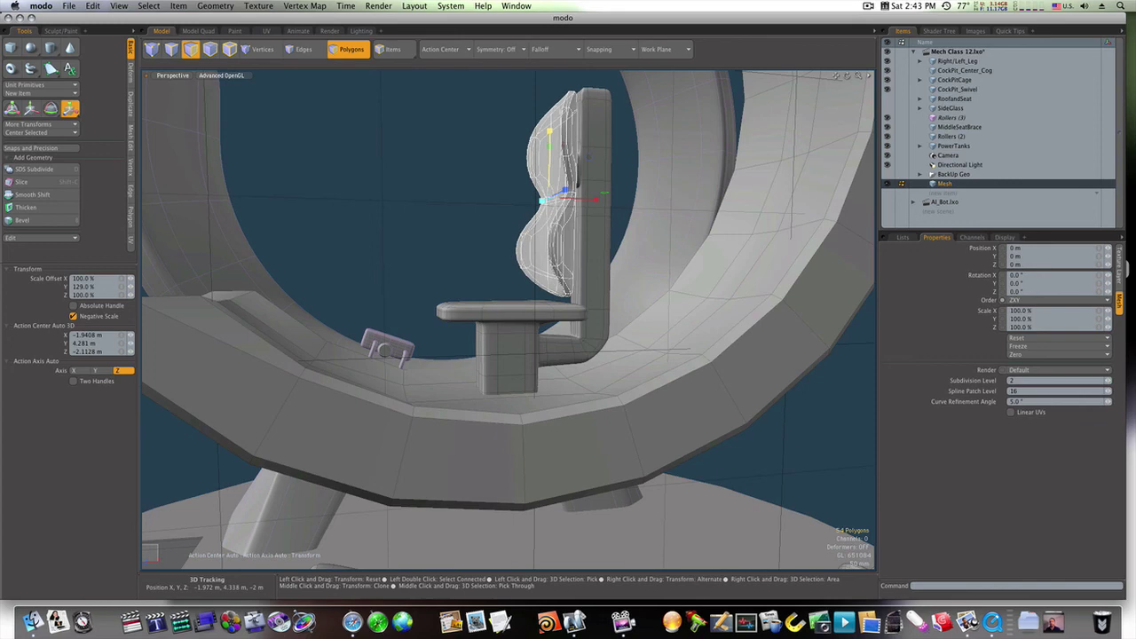
key(q)
click(497, 178)
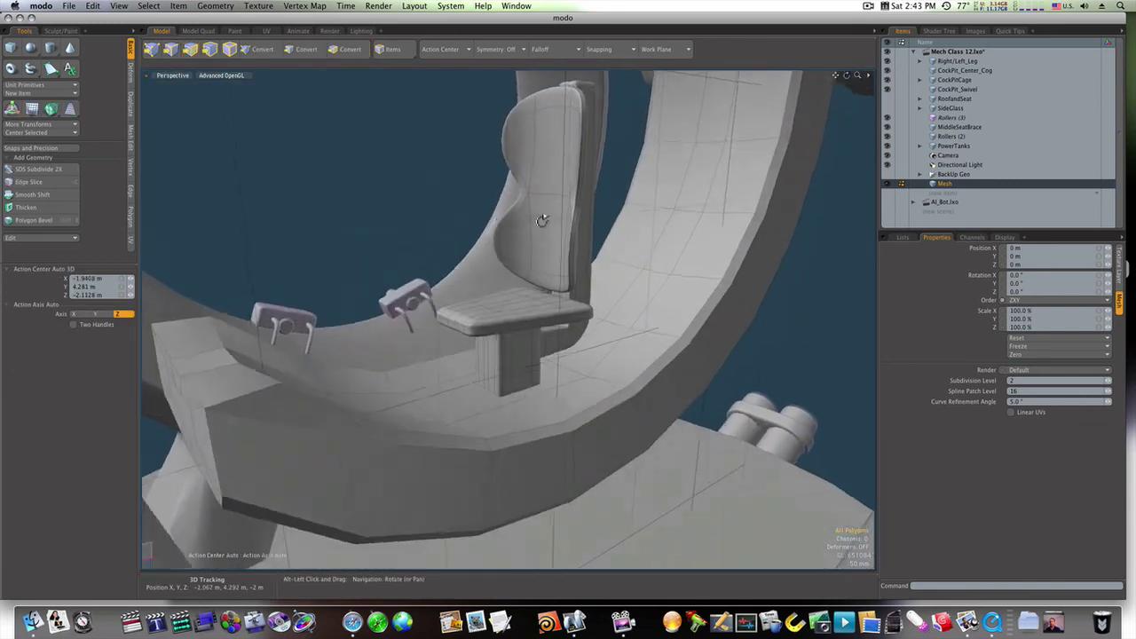